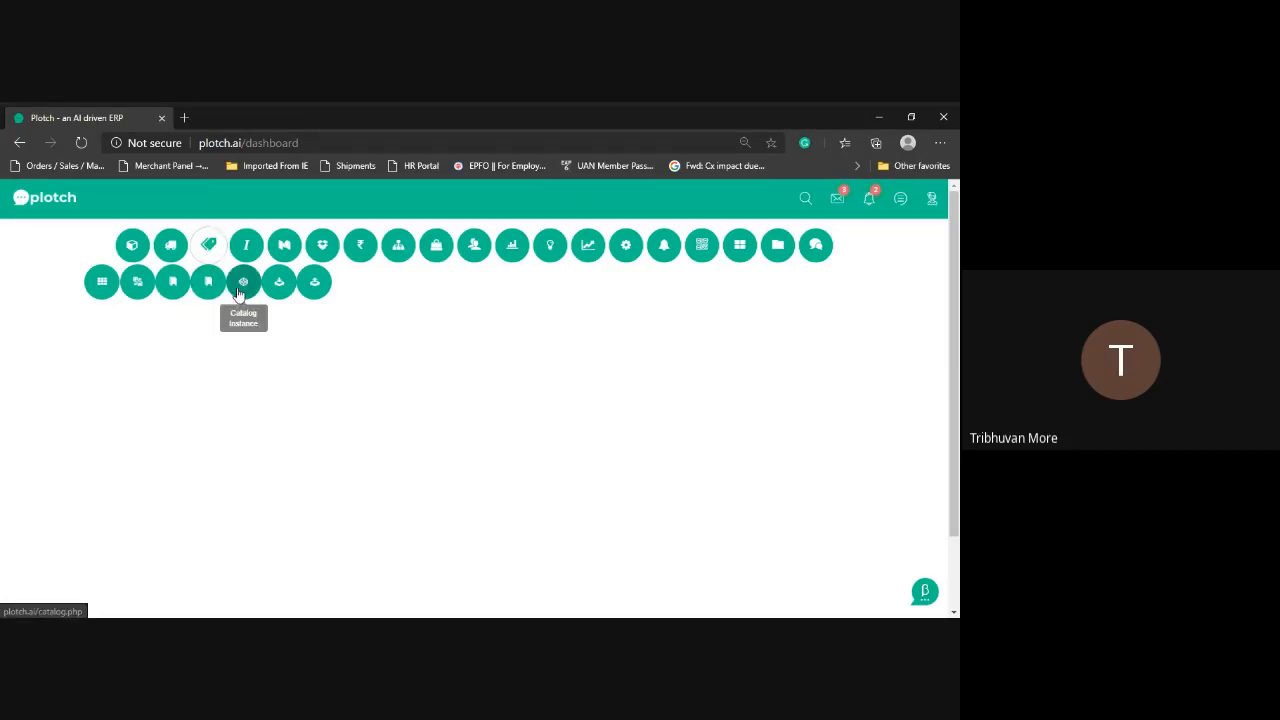
# Launch a new catalog instance named Test 2 and associate it with the Bolo Guruji channel
pyautogui.click(240, 290)
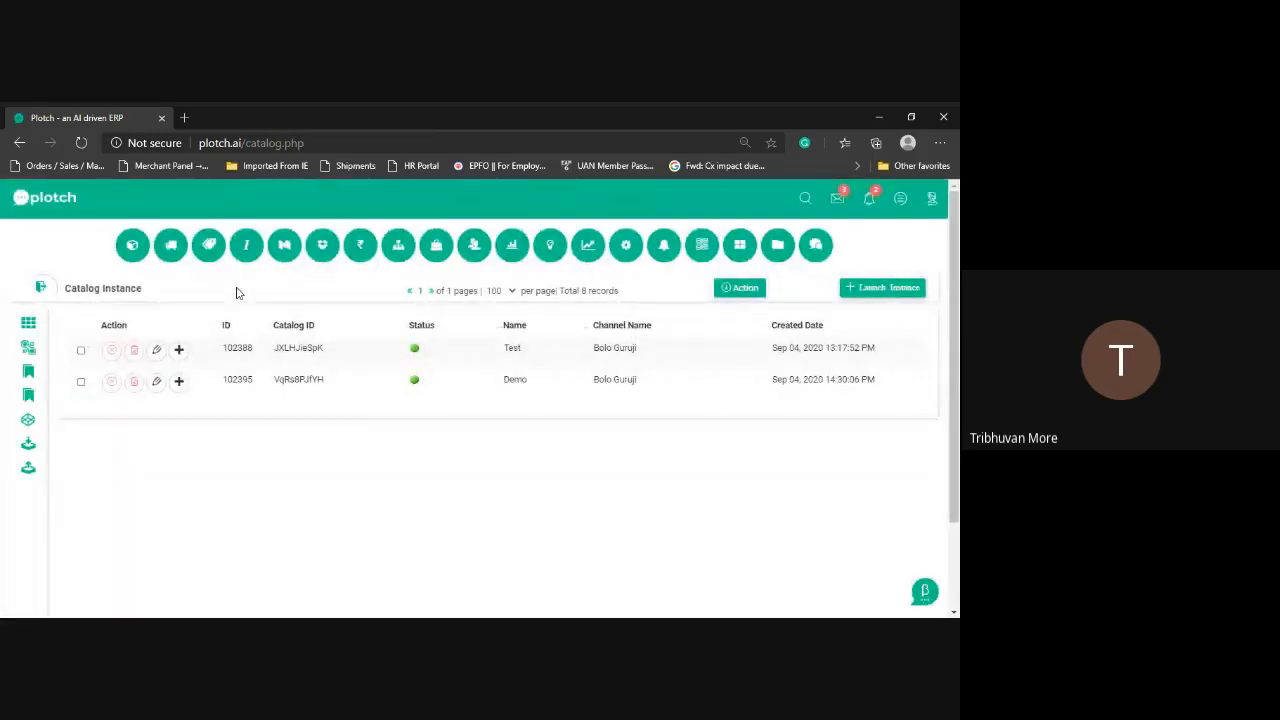
pyautogui.click(877, 293)
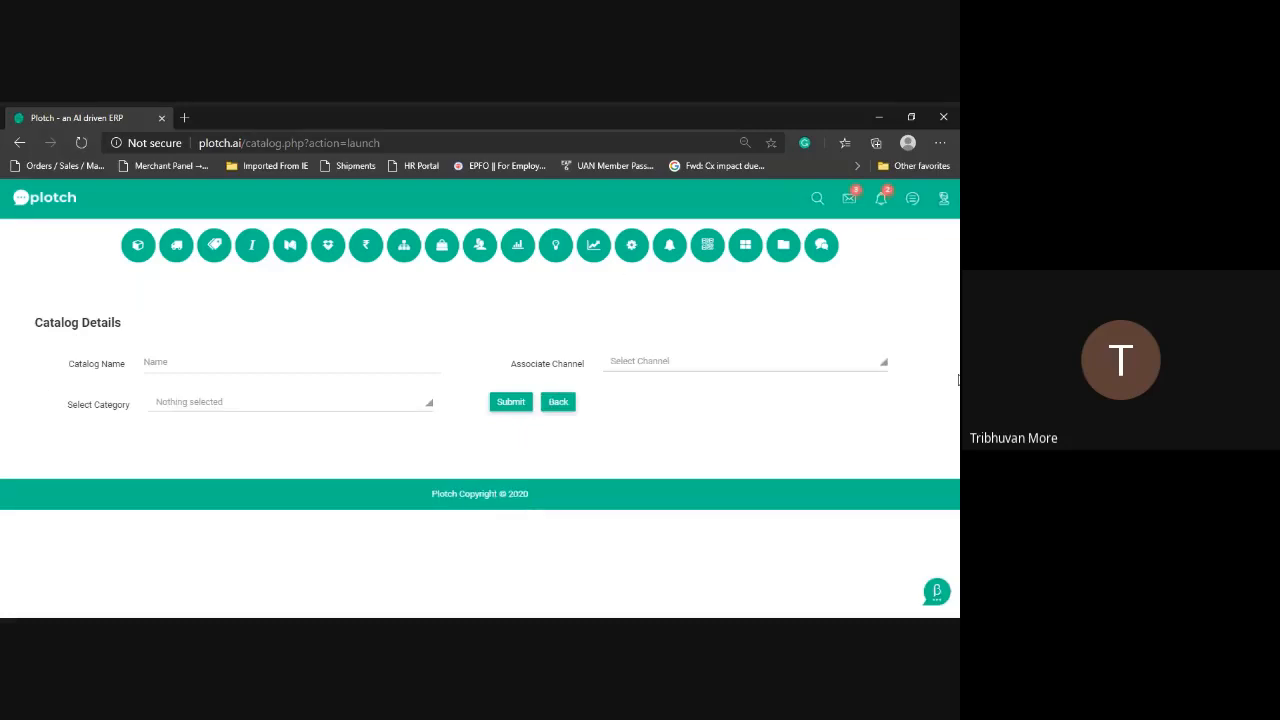
pyautogui.click(240, 366)
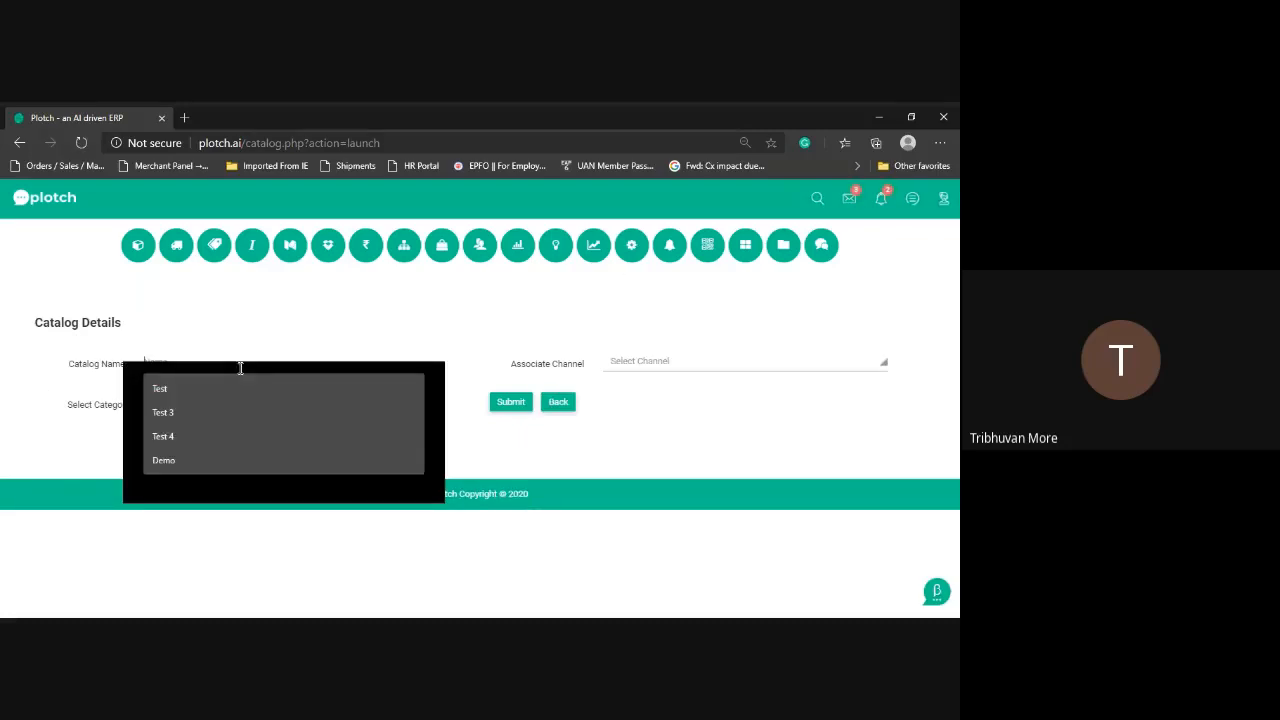
pyautogui.write('Test 2')
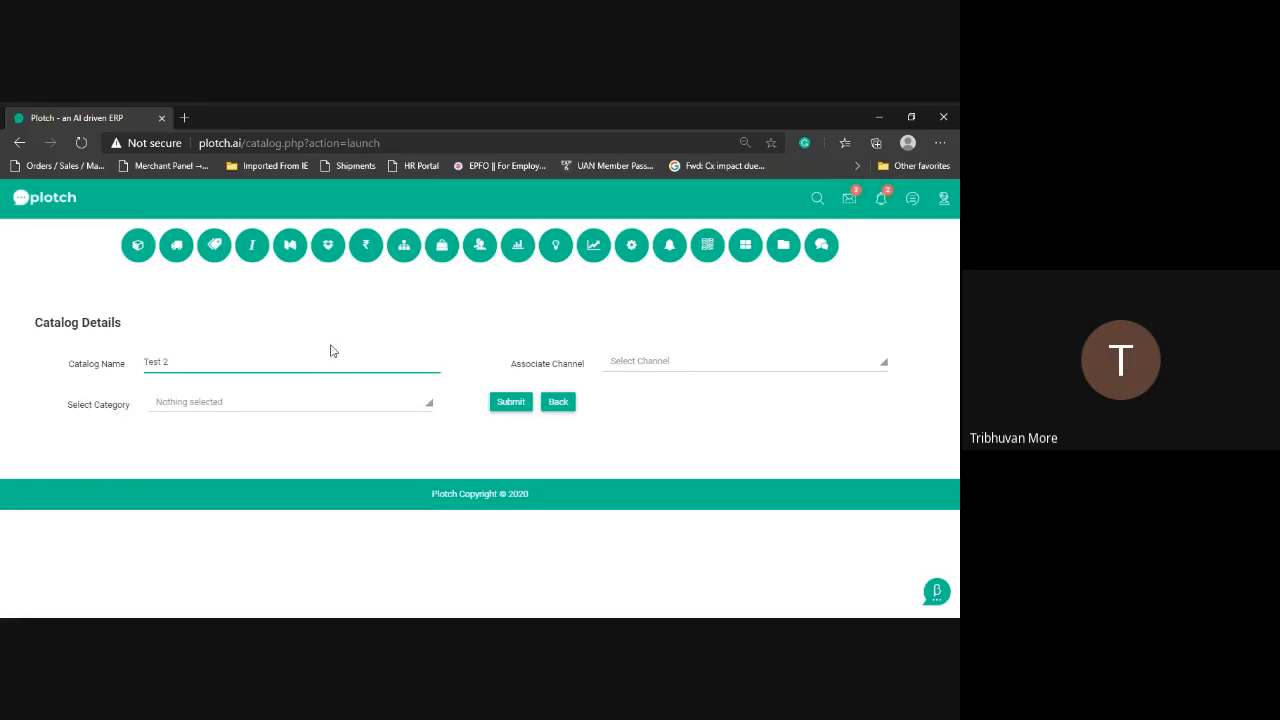
pyautogui.click(651, 364)
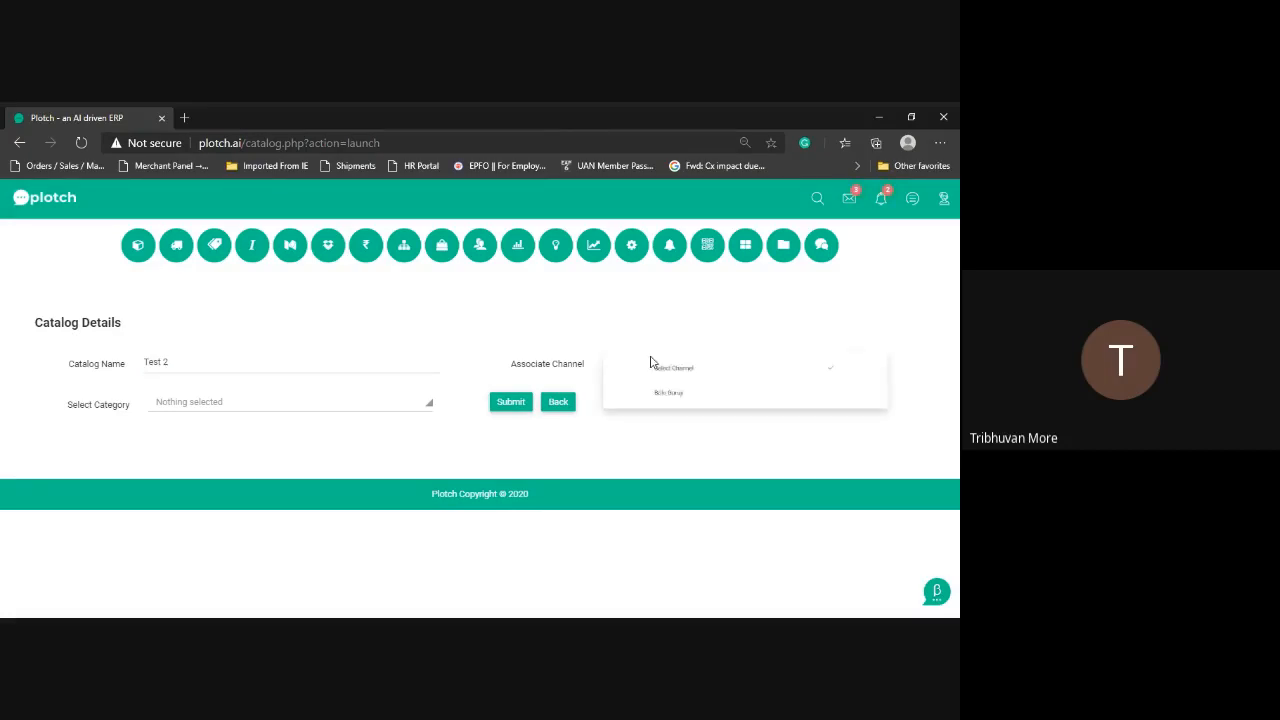
pyautogui.click(661, 394)
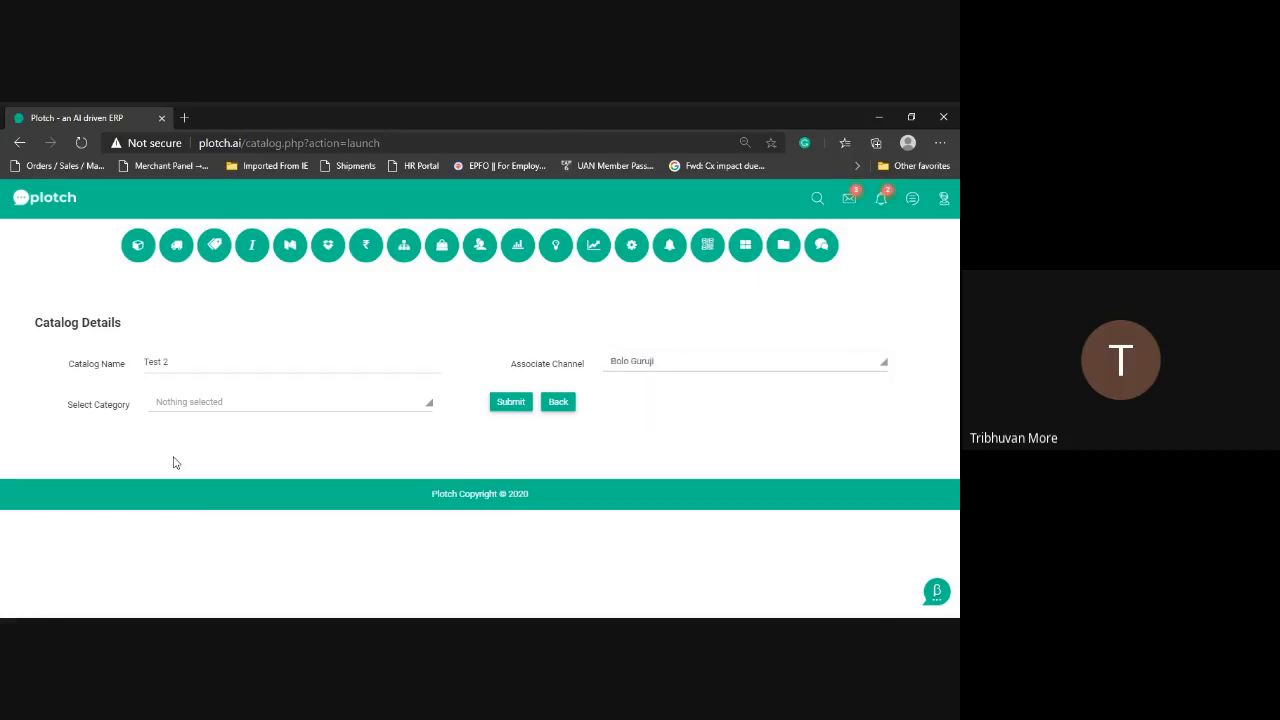
# Assign the Sari, Kurti and lehenga categories to the catalog and submit it
pyautogui.click(198, 404)
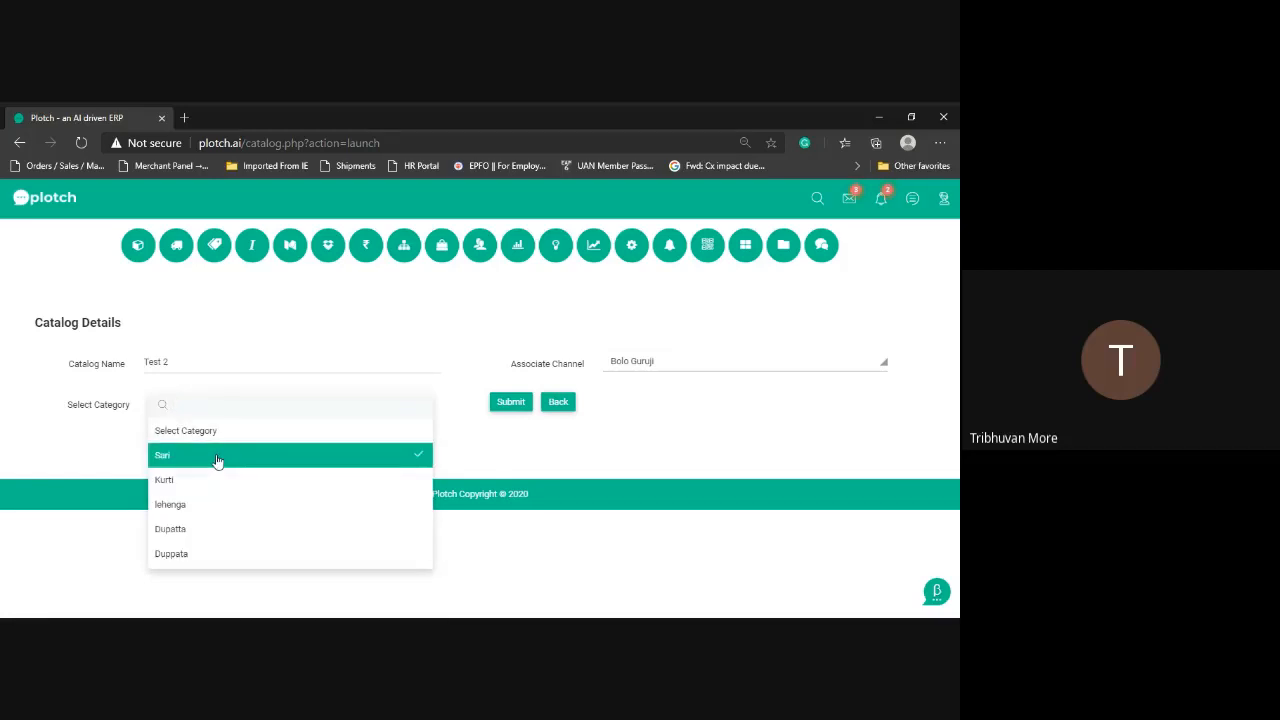
pyautogui.click(200, 505)
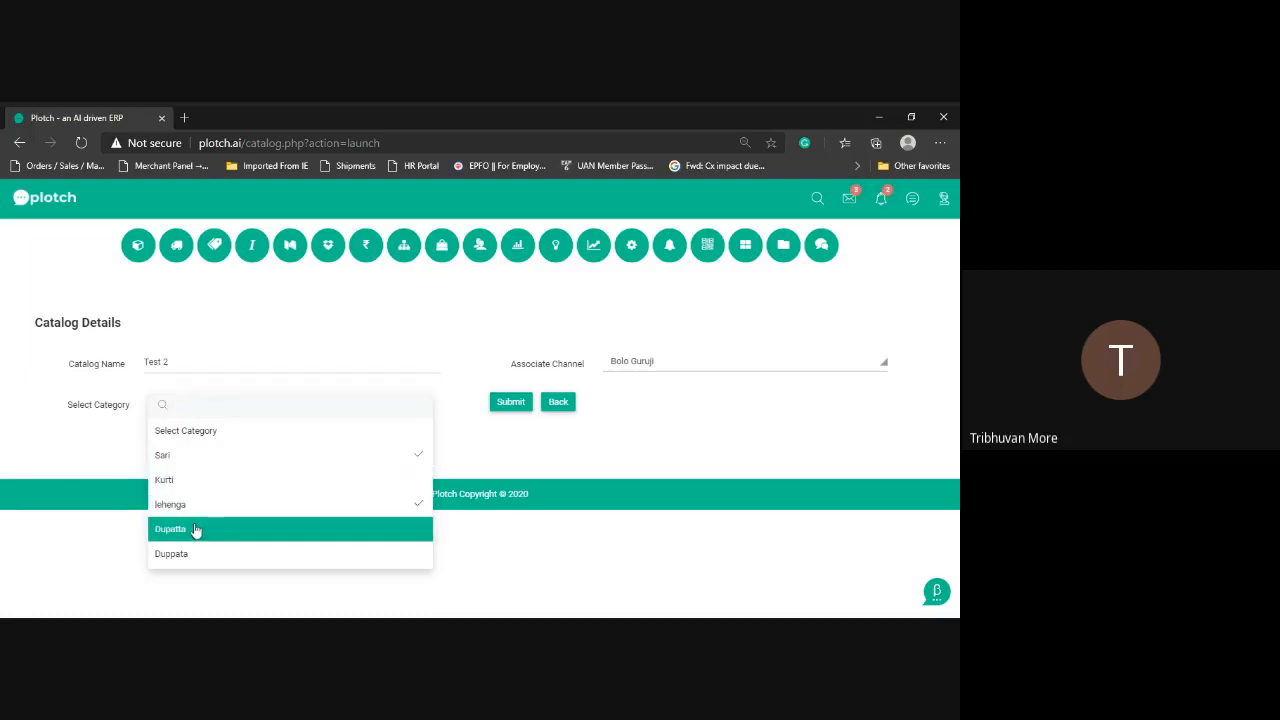
pyautogui.click(192, 482)
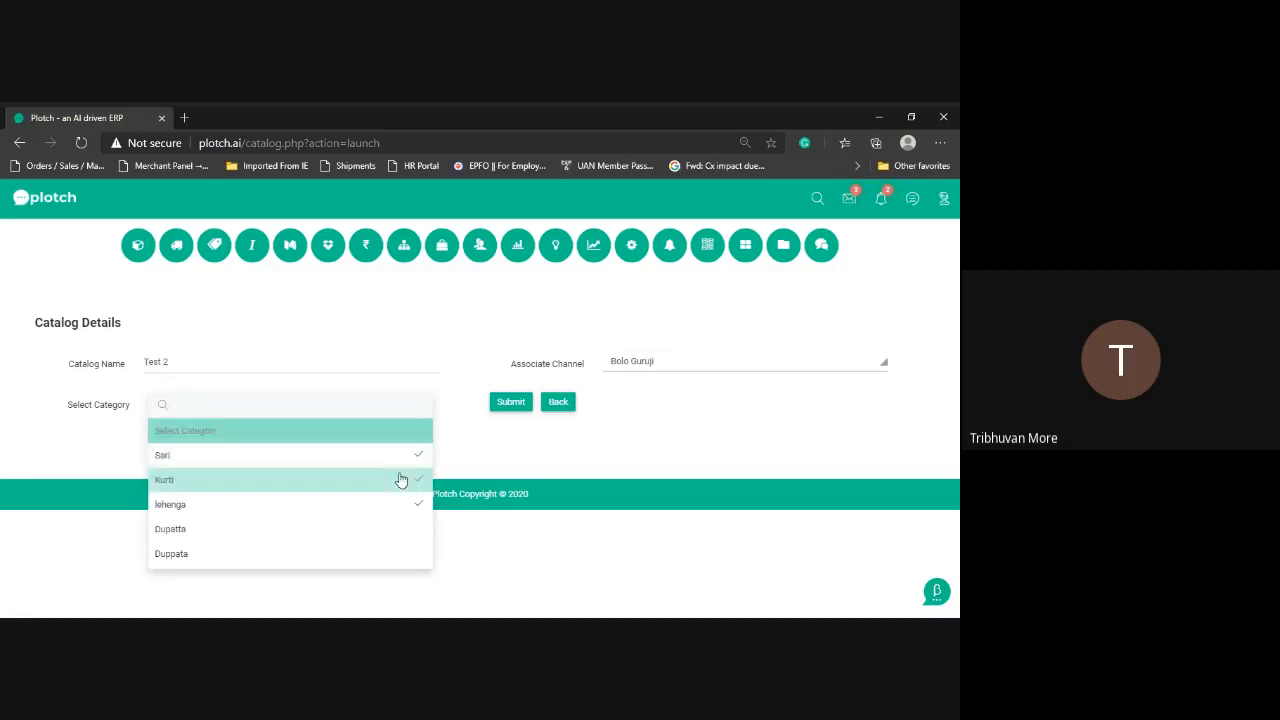
pyautogui.click(474, 446)
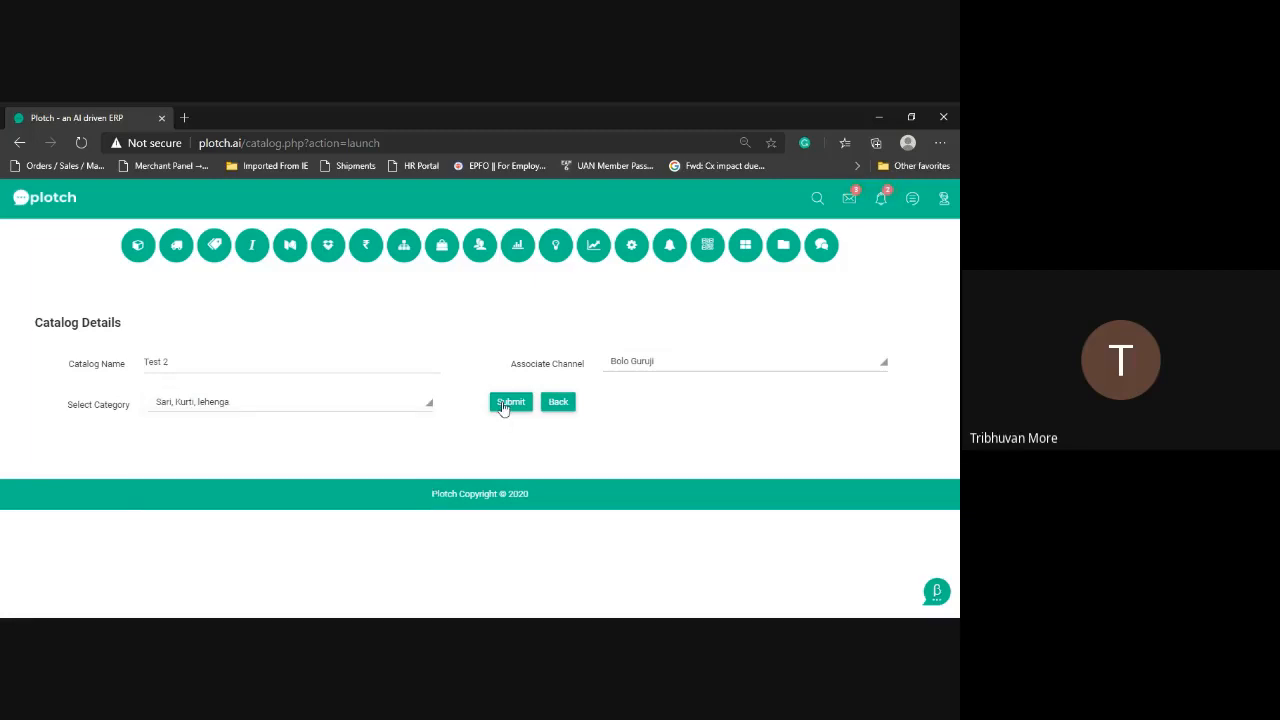
pyautogui.click(505, 403)
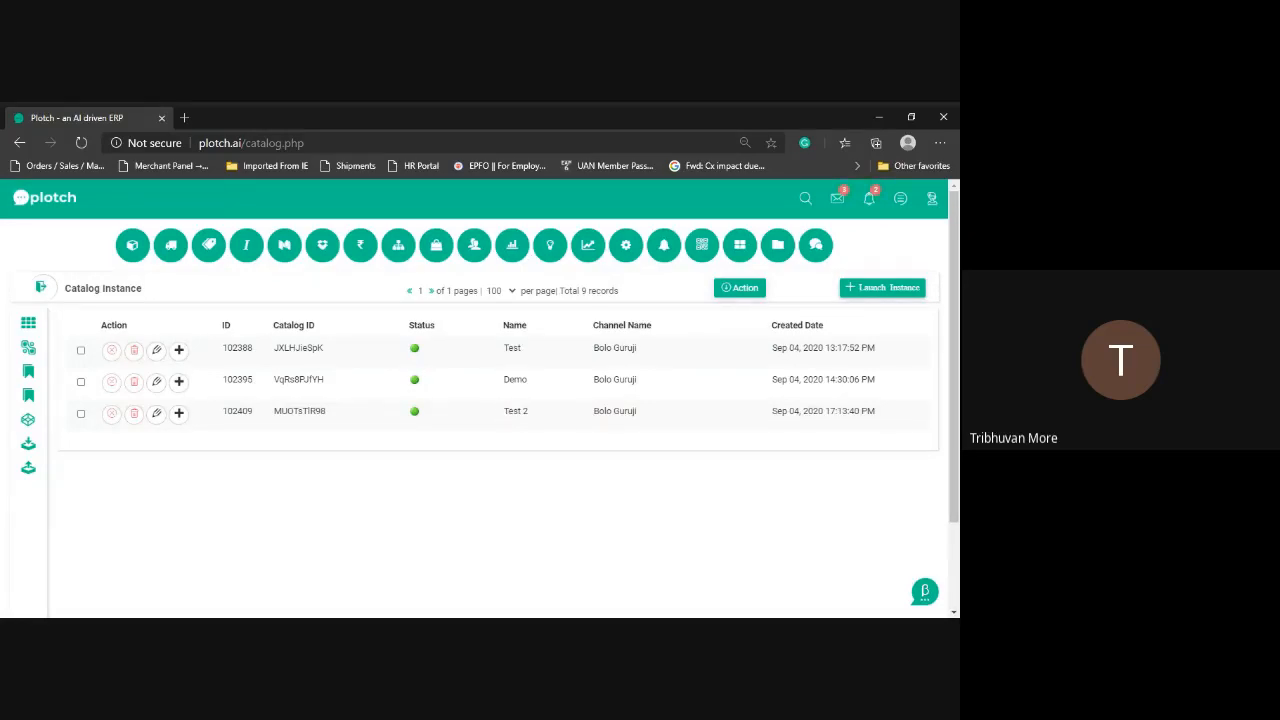
pyautogui.hotkey('alt', 'Tab')
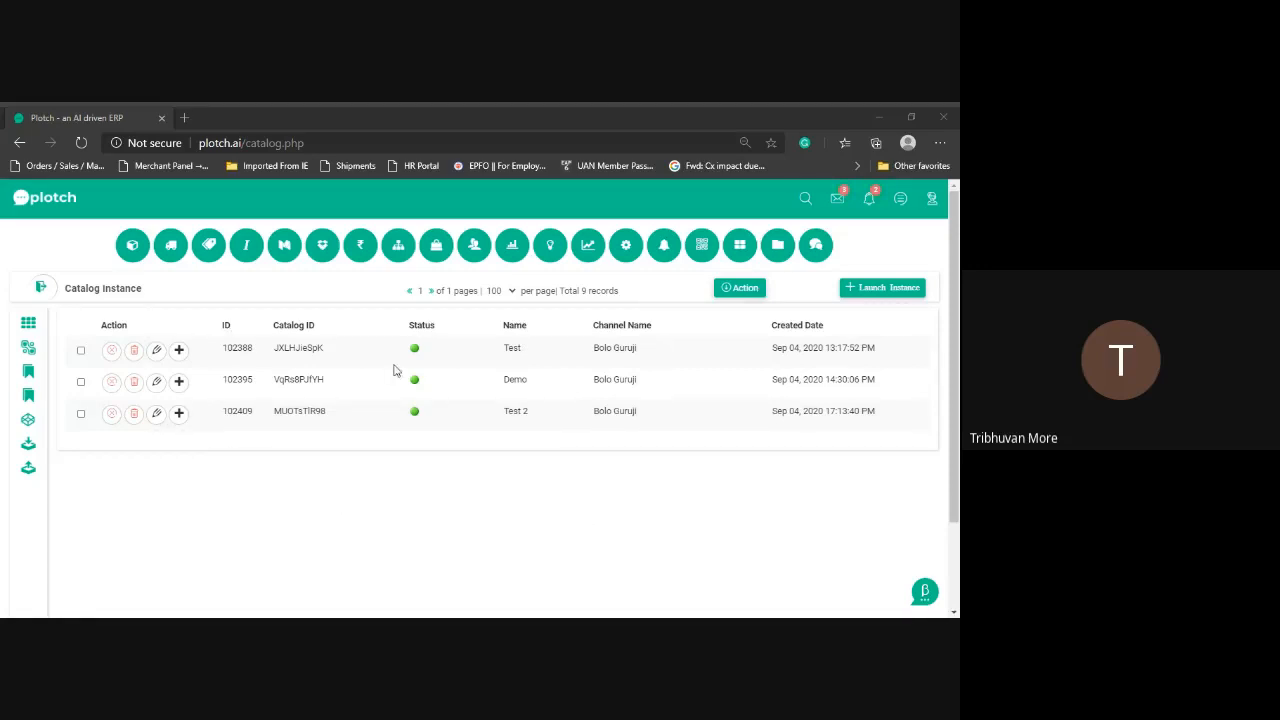
pyautogui.click(546, 517)
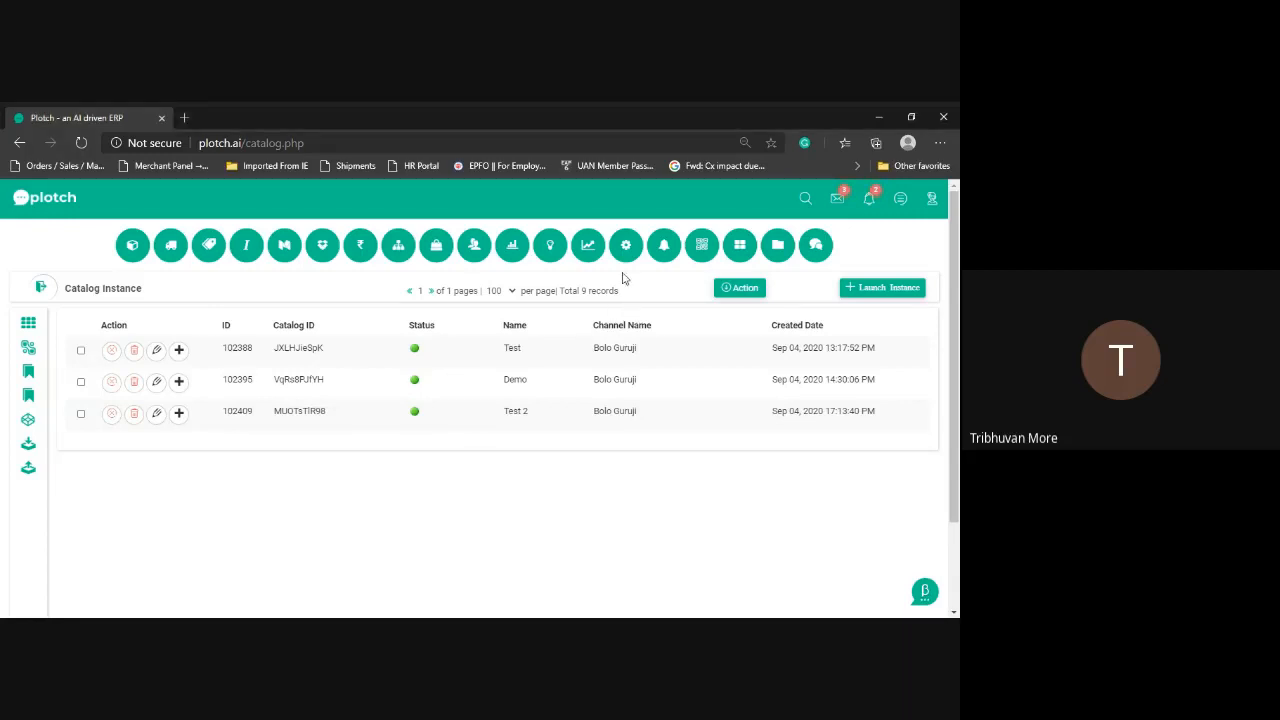
# Go to the category list and start a new category named Saree
pyautogui.moveTo(626, 248)
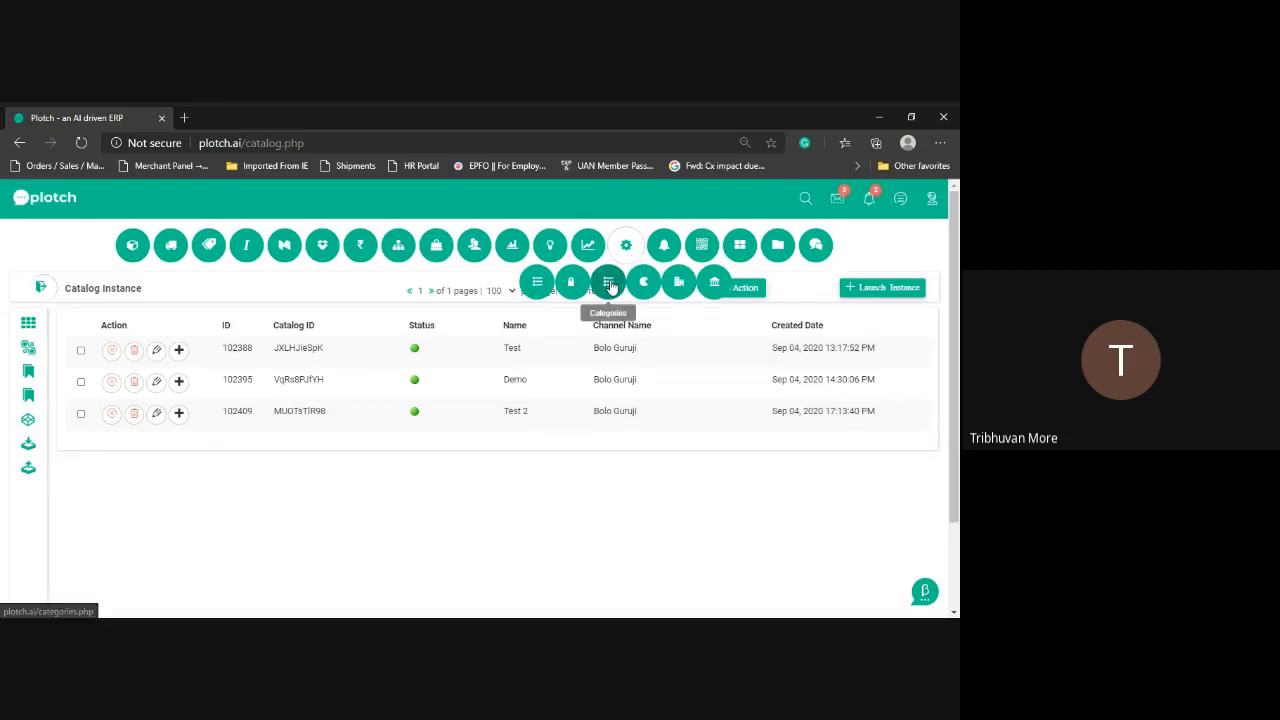
pyautogui.click(610, 285)
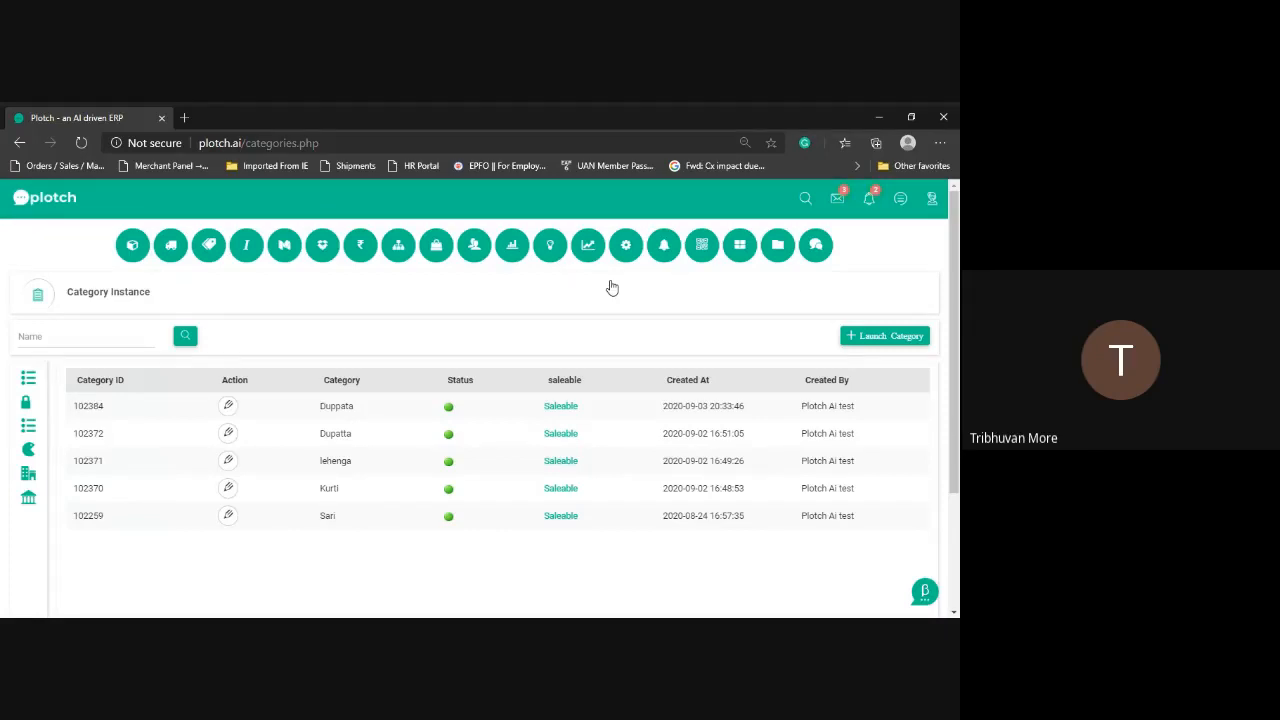
pyautogui.click(870, 338)
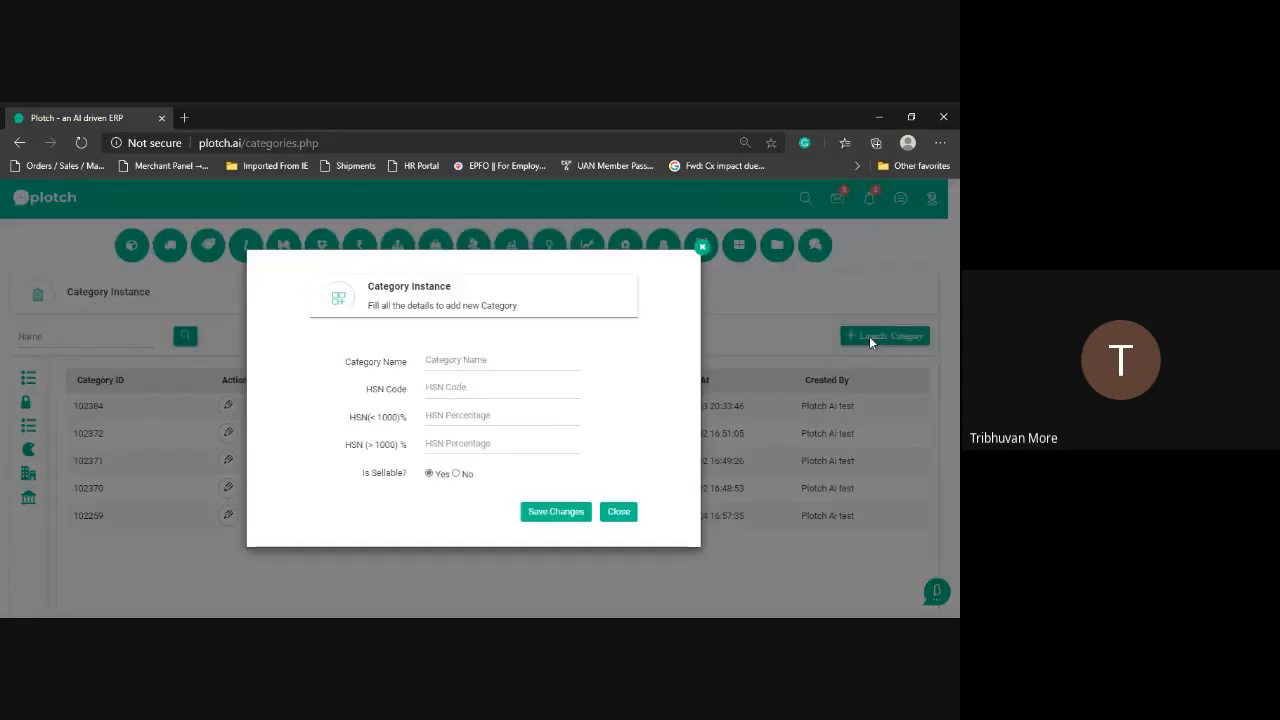
pyautogui.click(454, 360)
pyautogui.write('Sa')
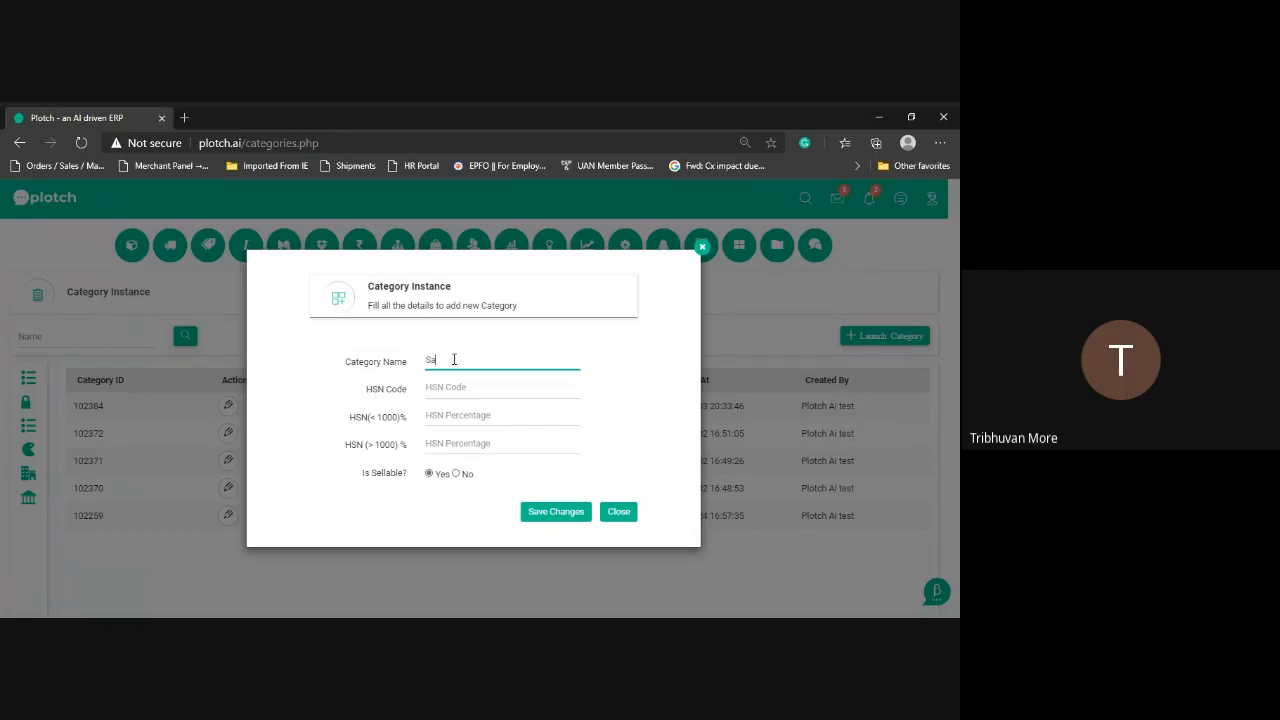
pyautogui.write('ree')
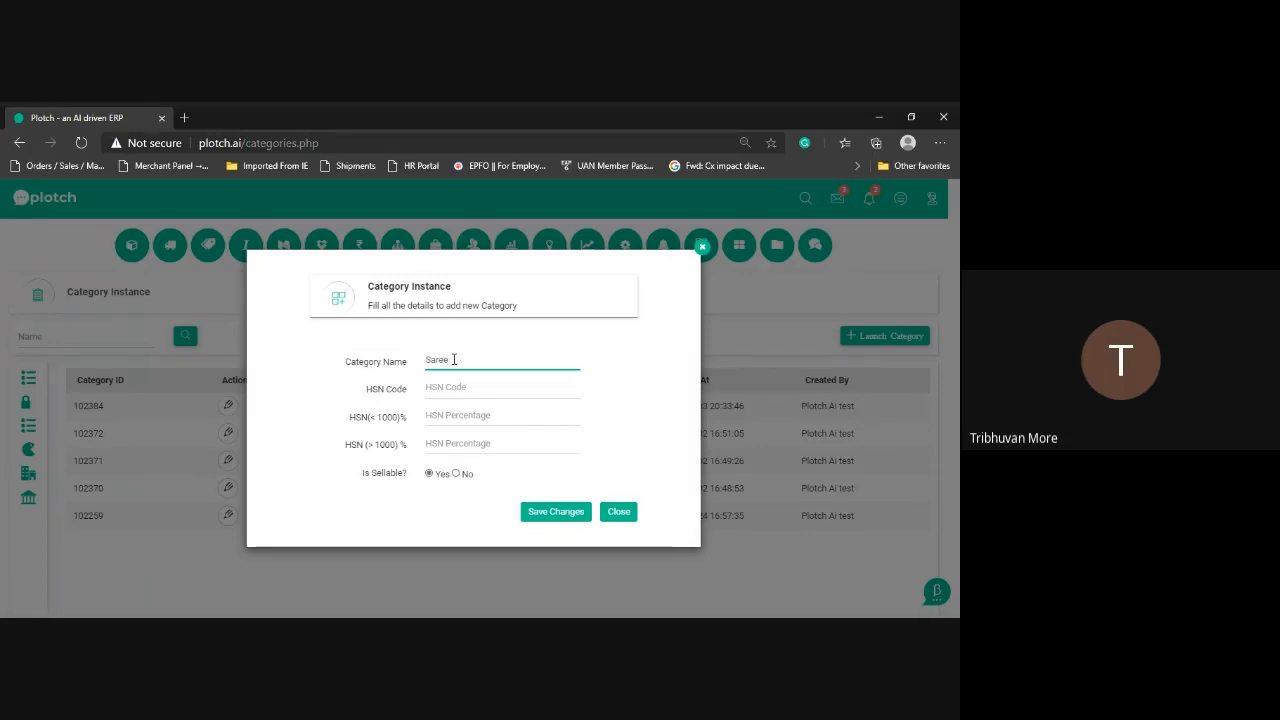
# Set the category's HSN code to 5407 with 5% below 1000 and 12% above 1000, and save it
pyautogui.click(461, 386)
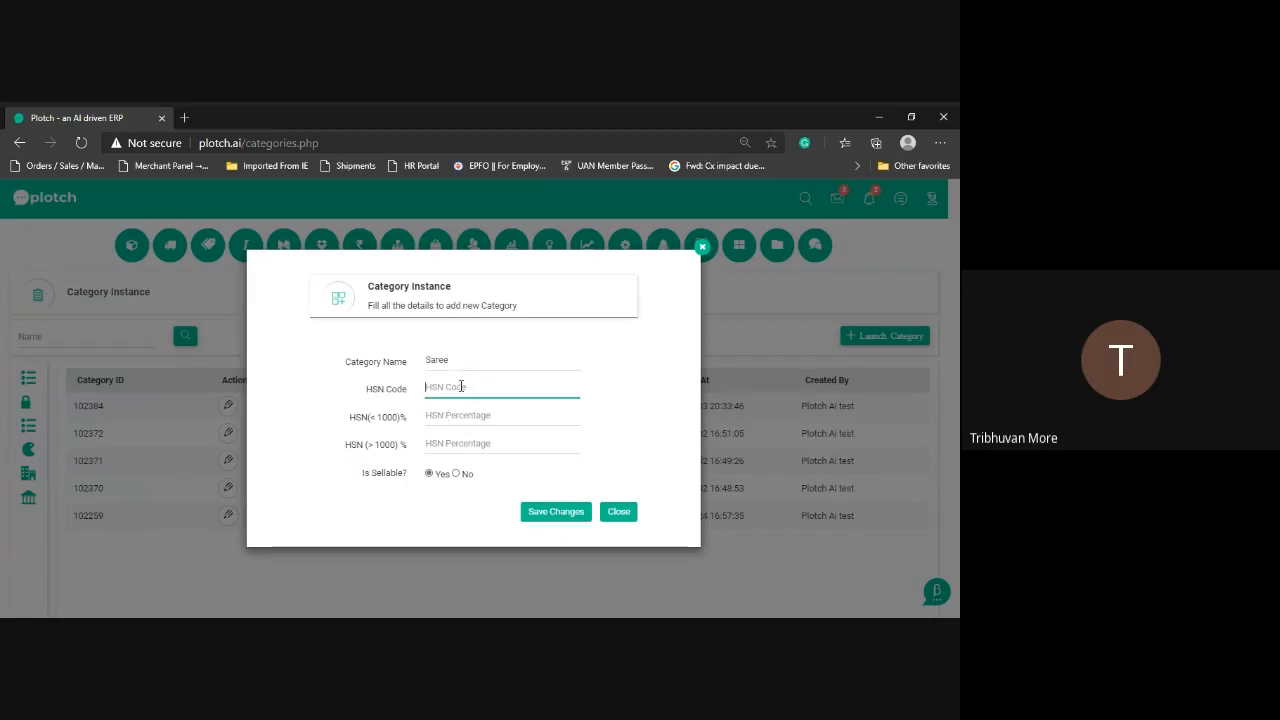
pyautogui.write('5407')
pyautogui.click(460, 420)
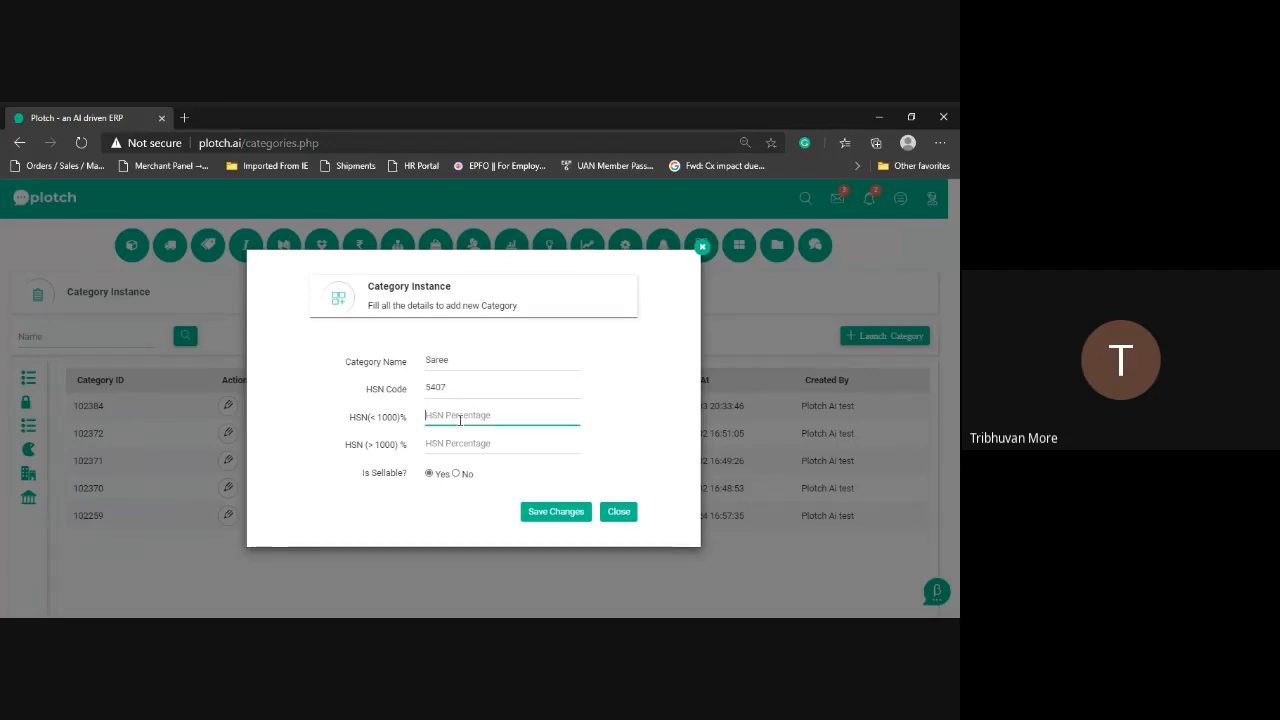
pyautogui.write('5')
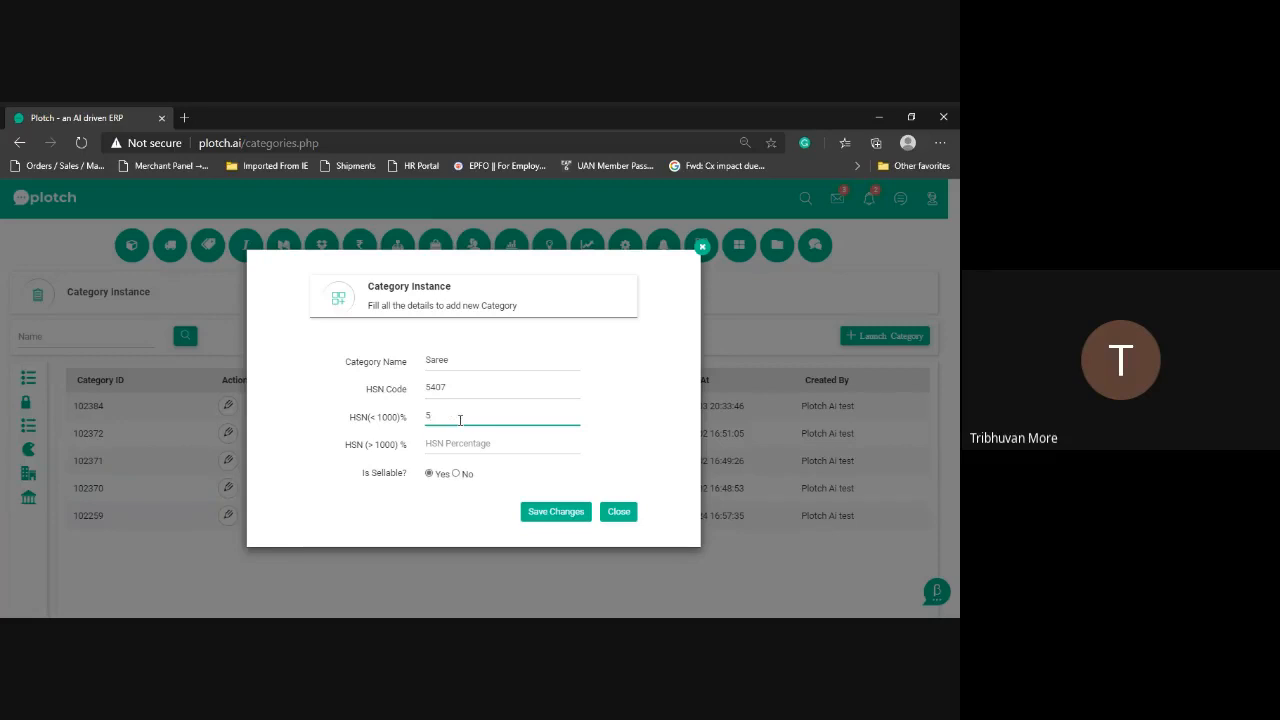
pyautogui.click(472, 442)
pyautogui.write('12')
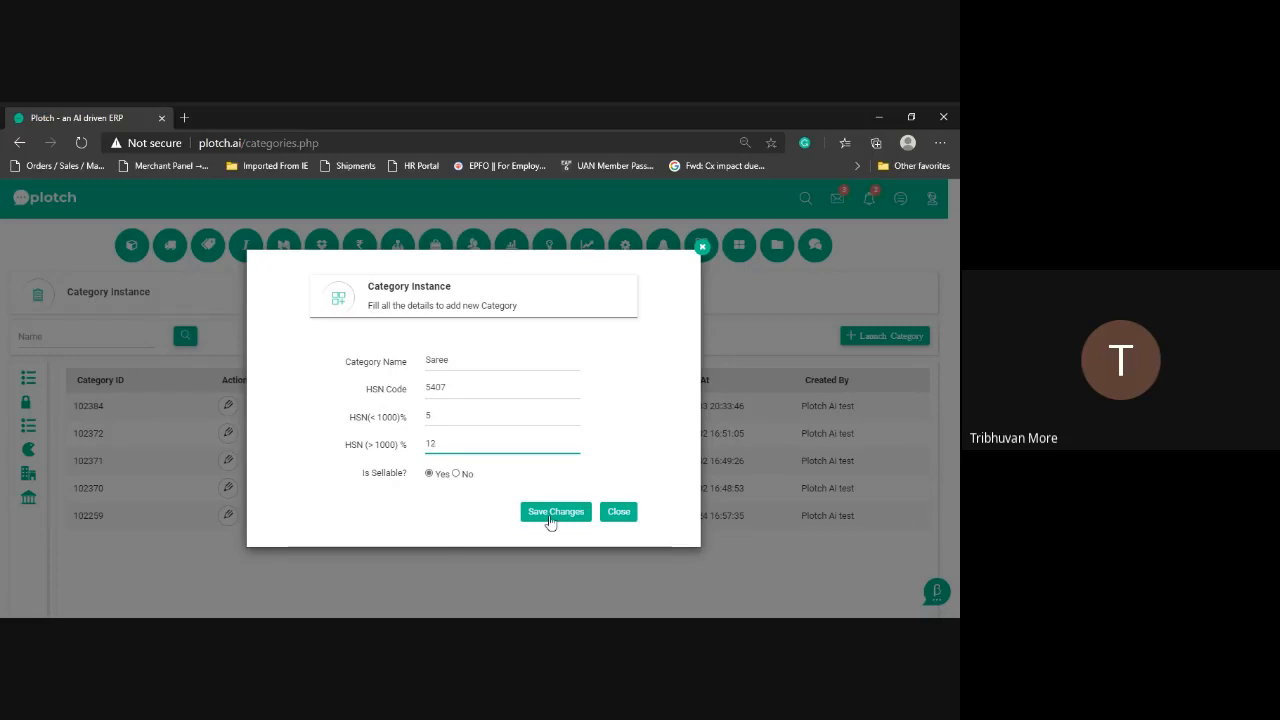
pyautogui.click(549, 520)
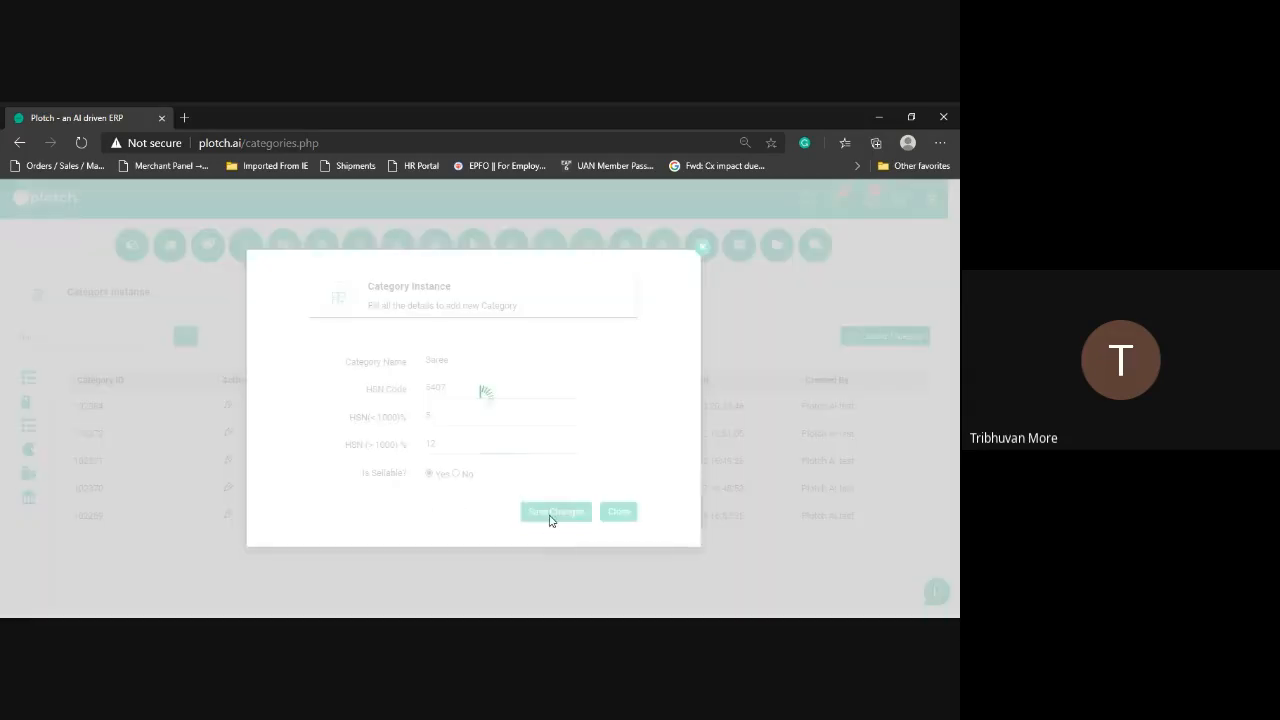
pyautogui.click(480, 463)
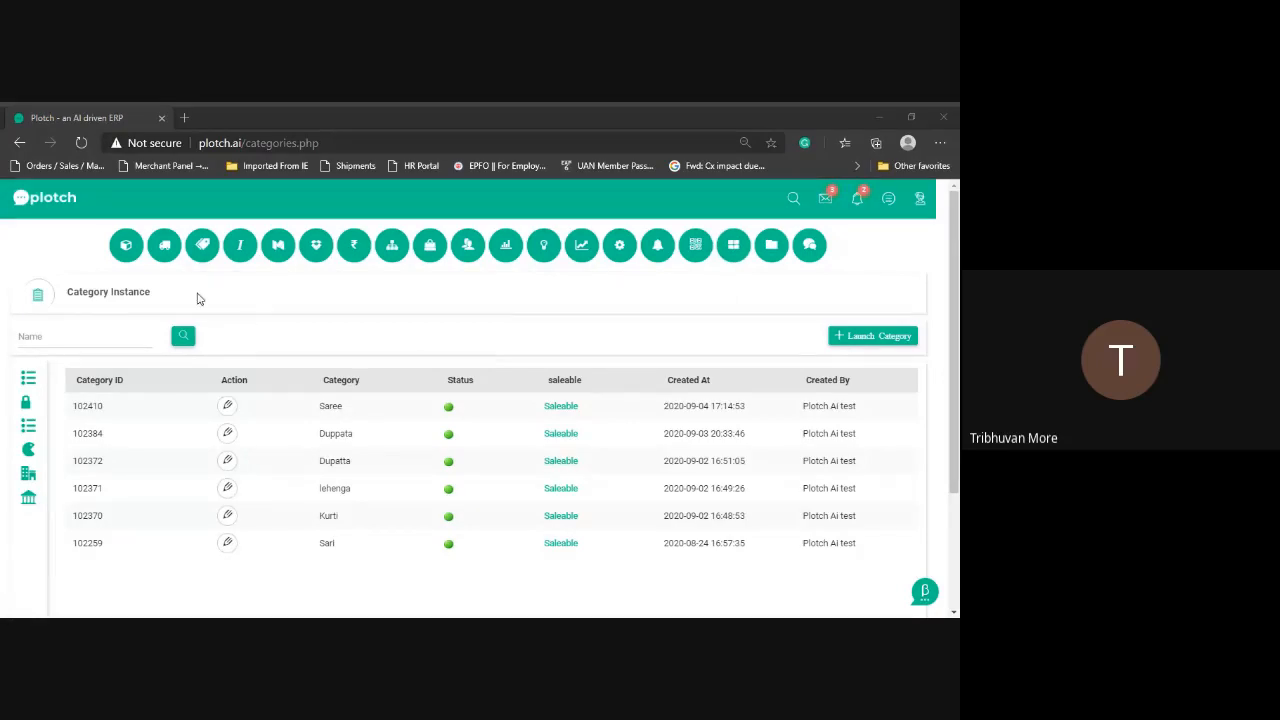
# Start a new attribute named Size Test in the Attribute Master, keeping its status Active
pyautogui.moveTo(202, 250)
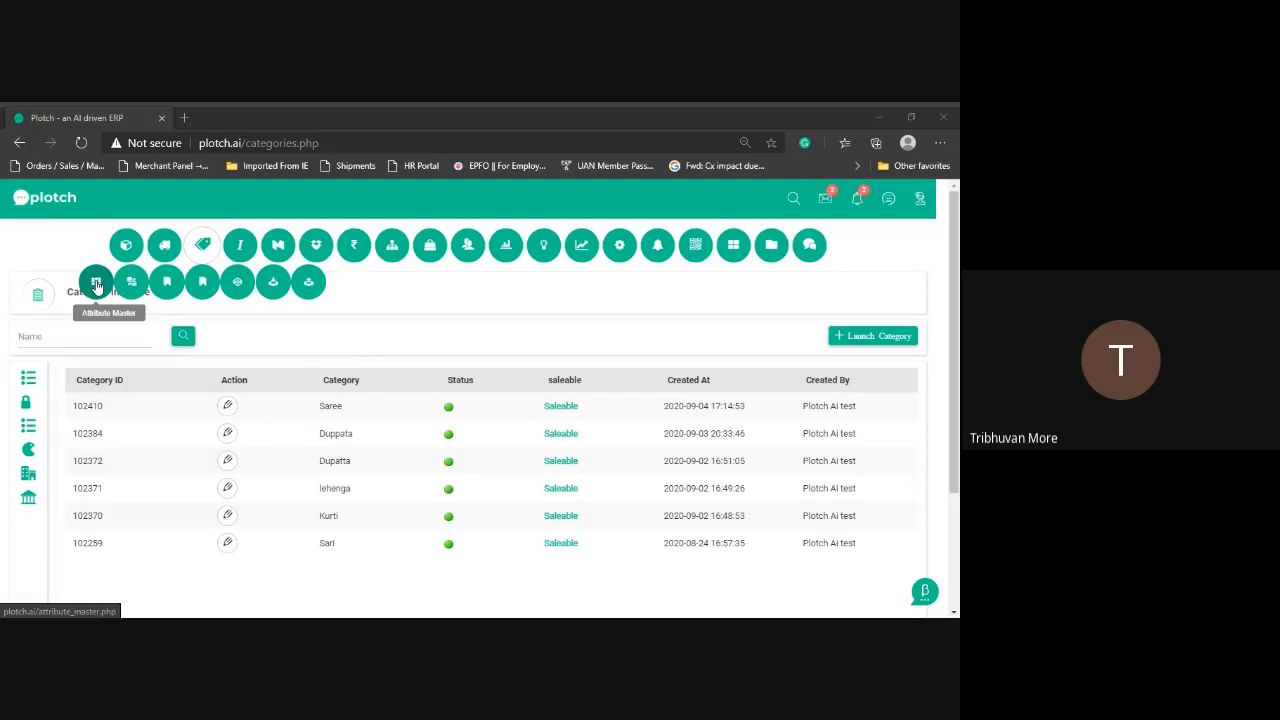
pyautogui.click(96, 284)
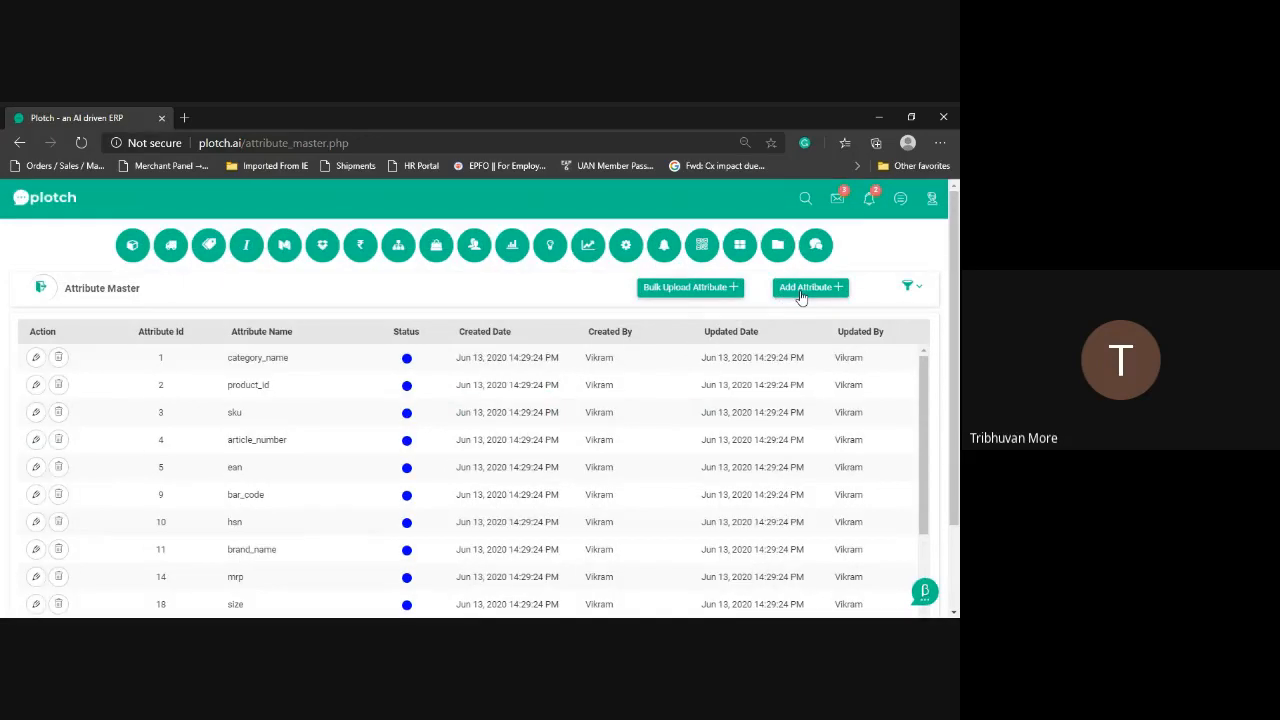
pyautogui.click(800, 290)
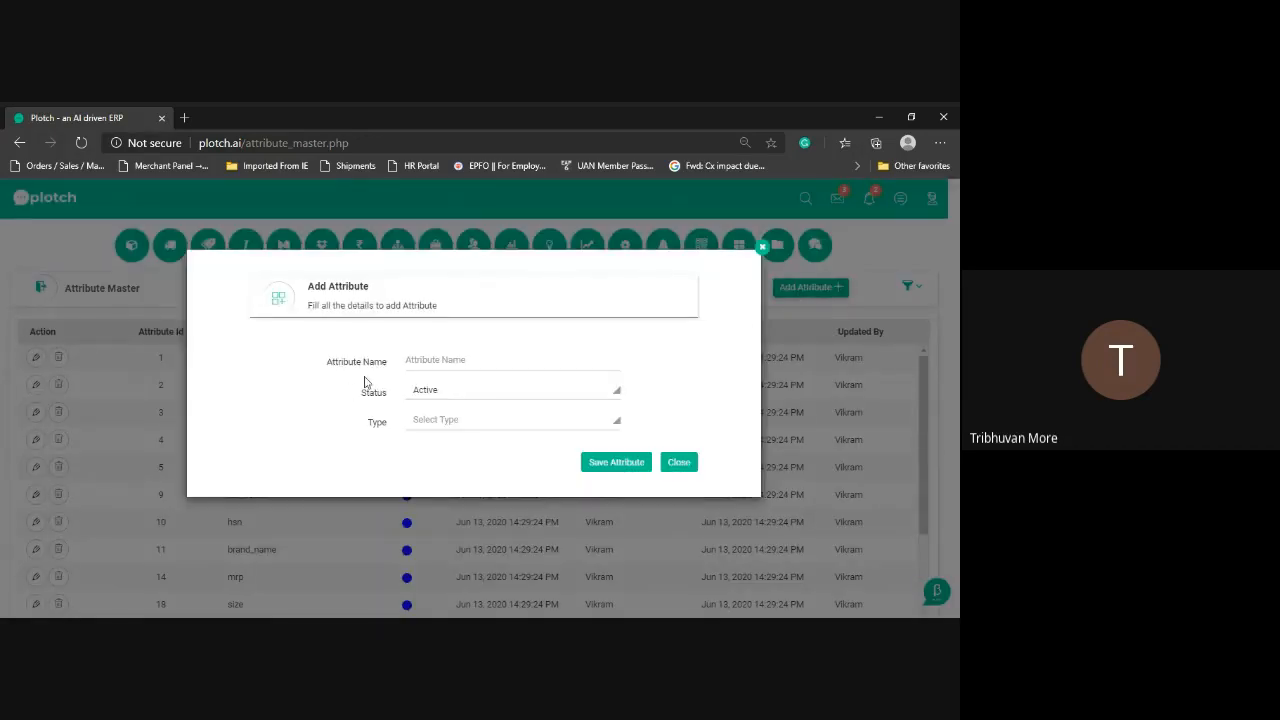
pyautogui.click(436, 358)
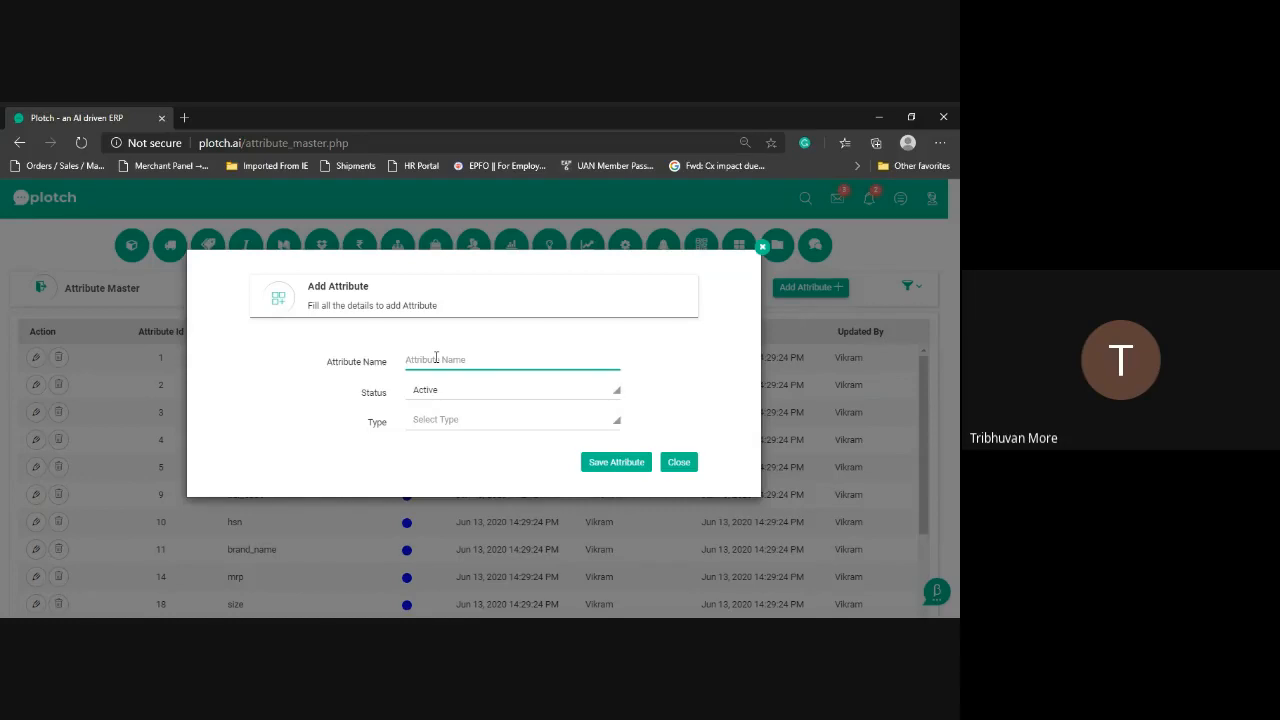
pyautogui.write('Size T')
pyautogui.write('ex')
pyautogui.write('t')
pyautogui.click(424, 396)
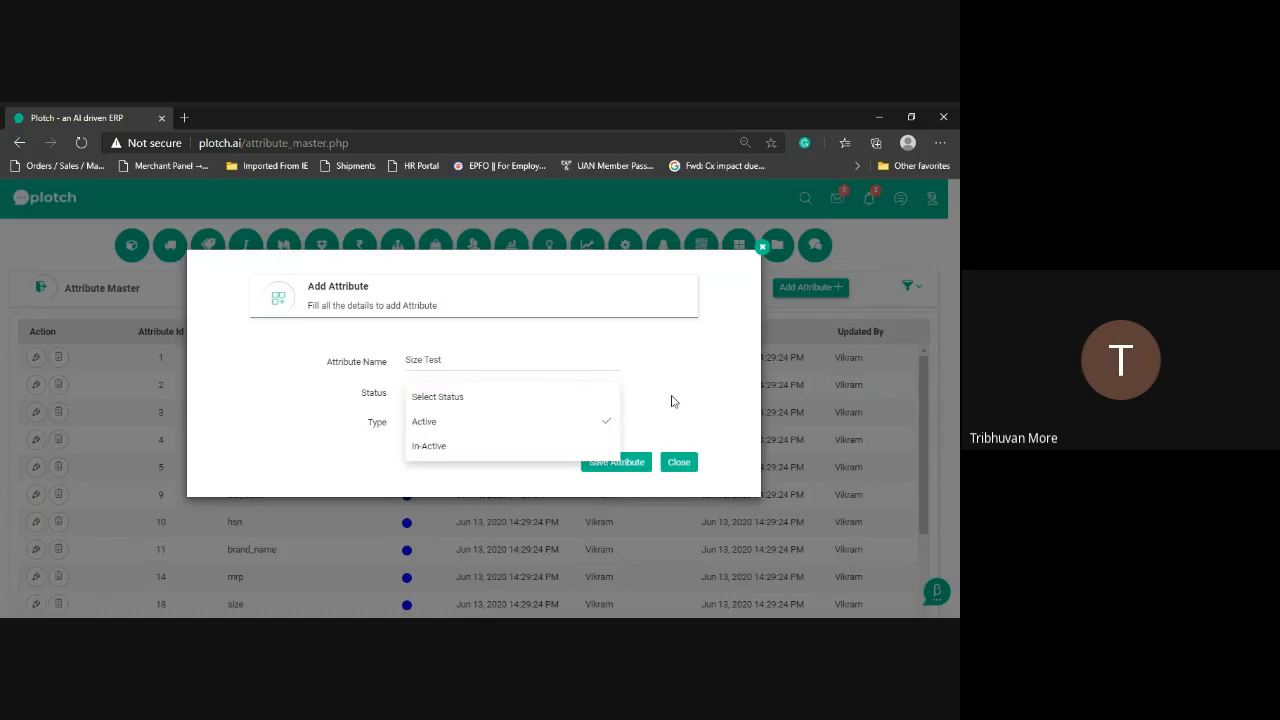
pyautogui.click(672, 401)
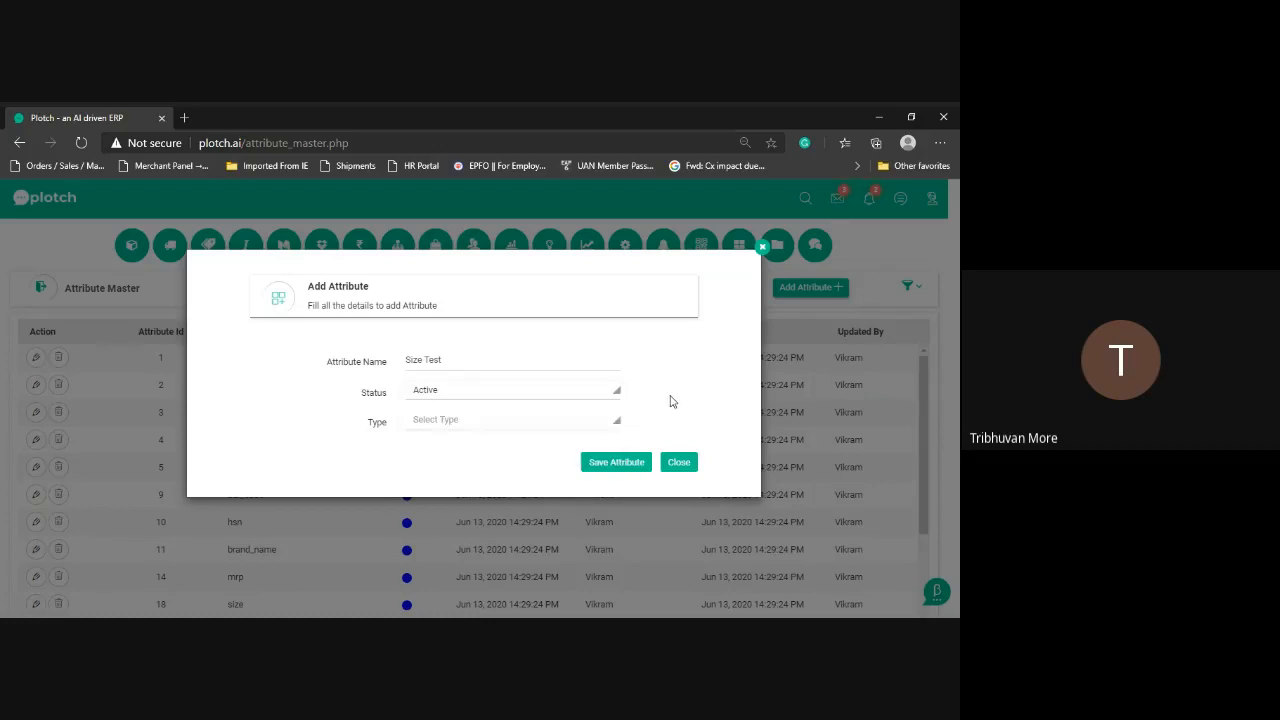
# Set the attribute's type to Multiselect after trying Text Field
pyautogui.click(439, 427)
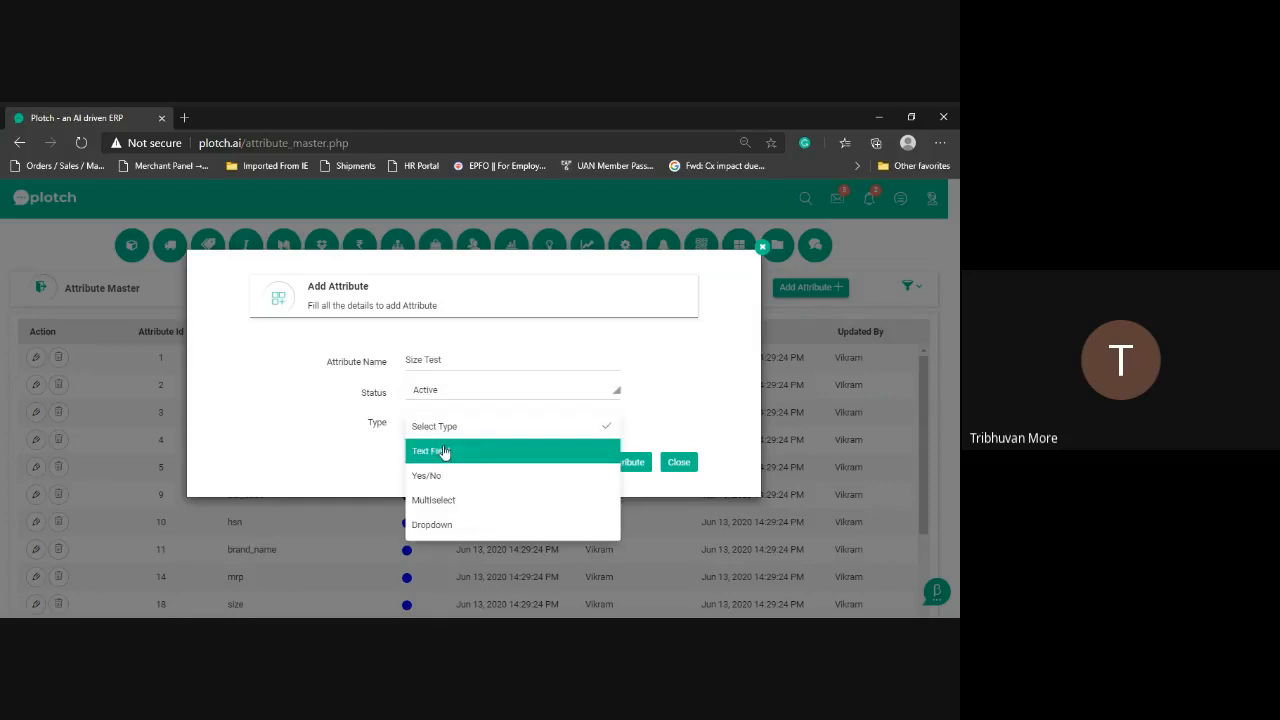
pyautogui.click(443, 450)
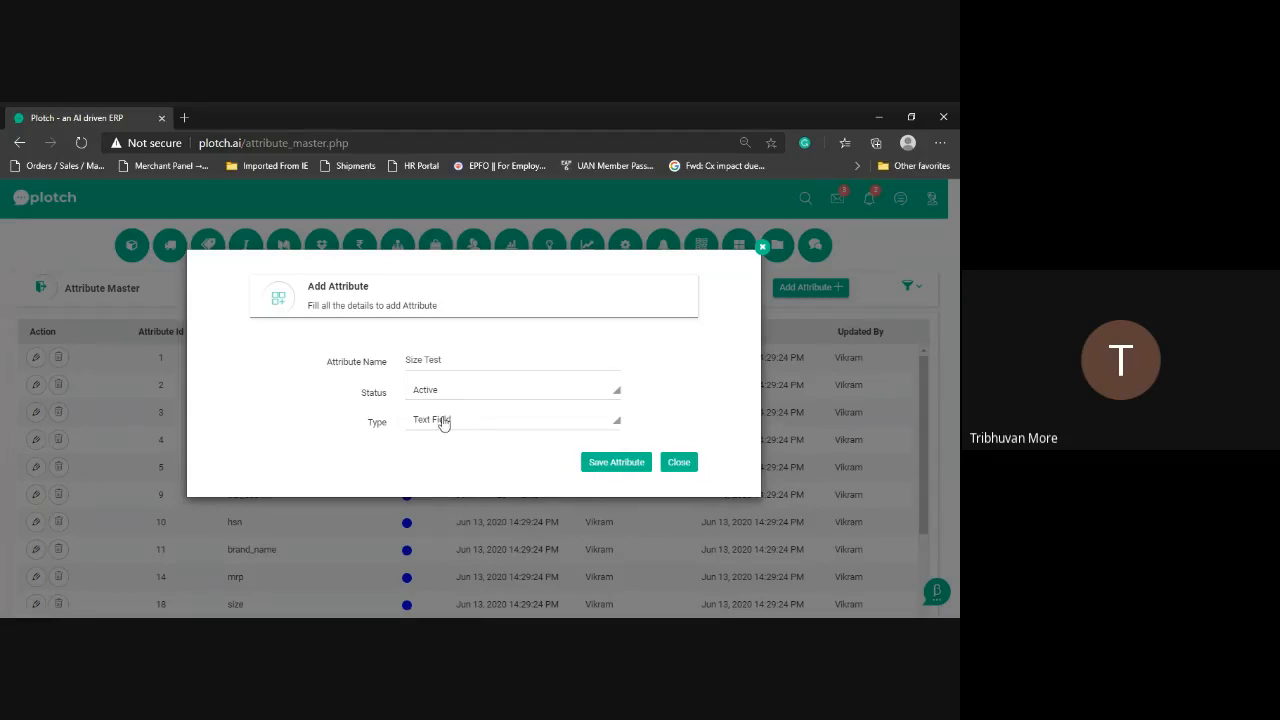
pyautogui.click(443, 422)
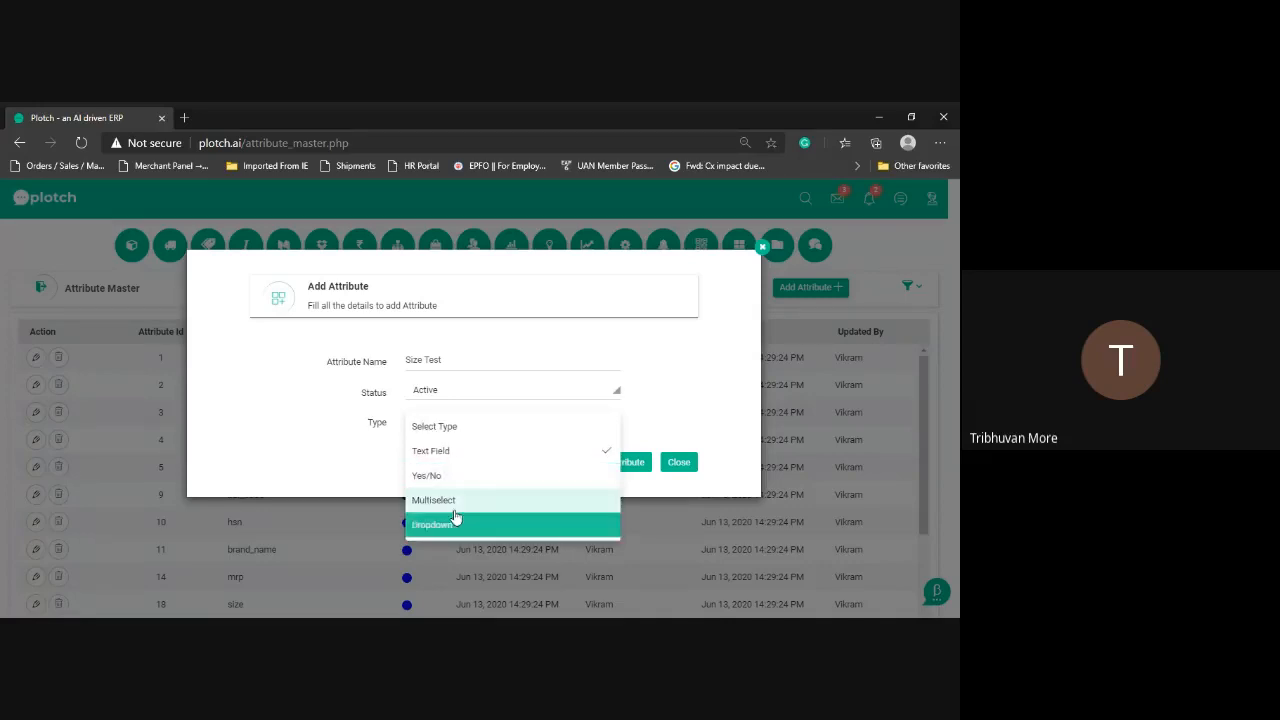
pyautogui.click(449, 503)
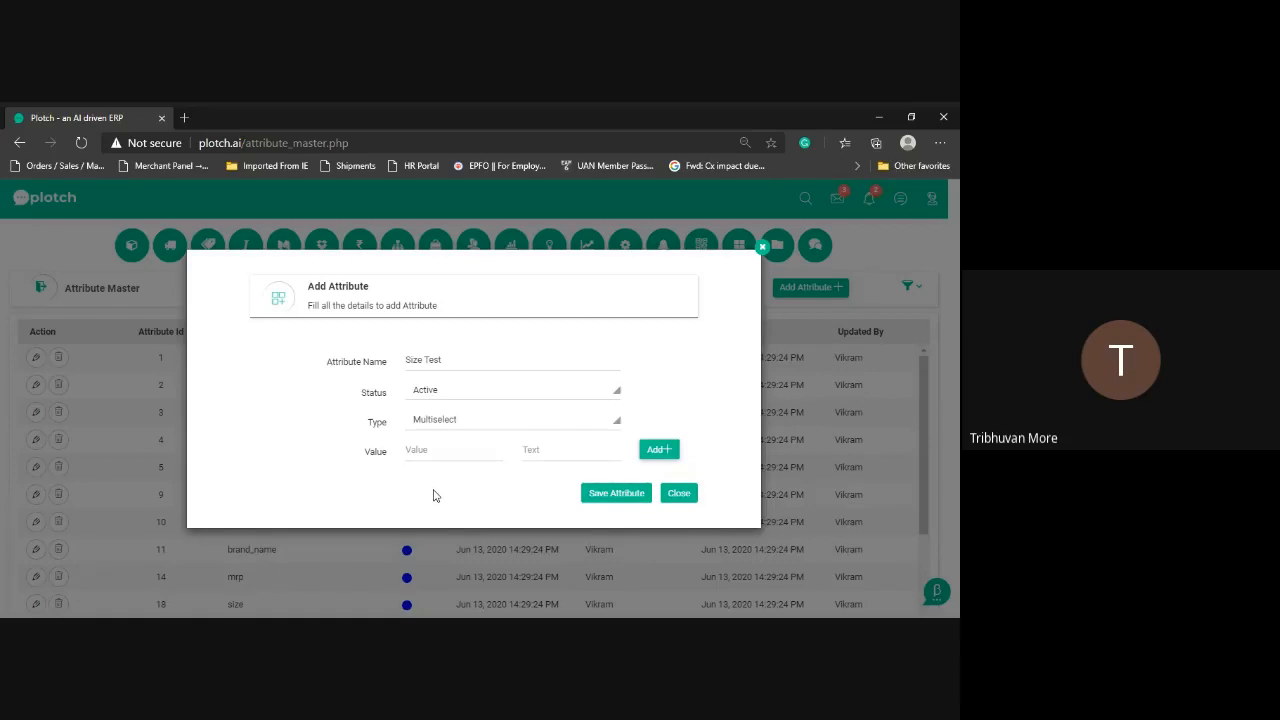
# Enter XL with the text 42 as the attribute's first value
pyautogui.click(437, 454)
pyautogui.write('XL')
pyautogui.press('Tab')
pyautogui.write('42')
# Add a second value row to the attribute and set it to L with the text 40
pyautogui.click(658, 451)
pyautogui.doubleClick(440, 484)
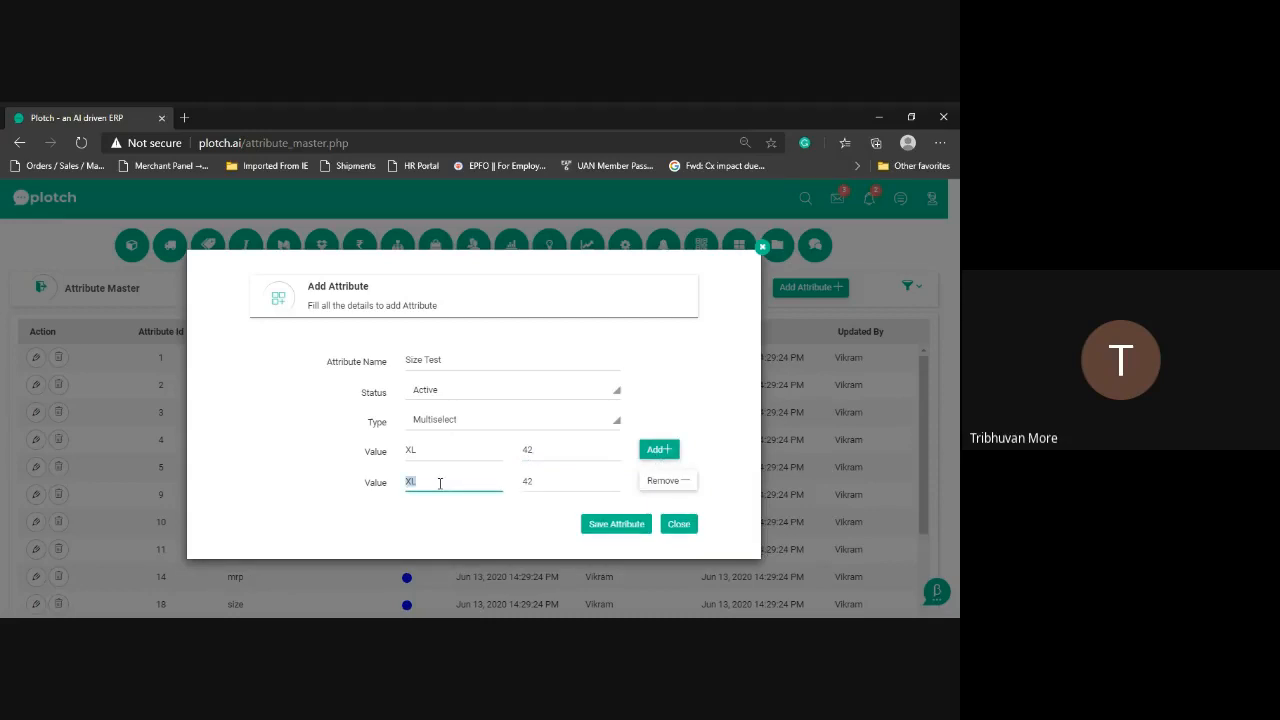
pyautogui.write('L')
pyautogui.press('Tab')
pyautogui.write('40')
# Add a third value row to the attribute and set it to M with the text 38
pyautogui.click(659, 450)
pyautogui.doubleClick(437, 513)
pyautogui.write('m')
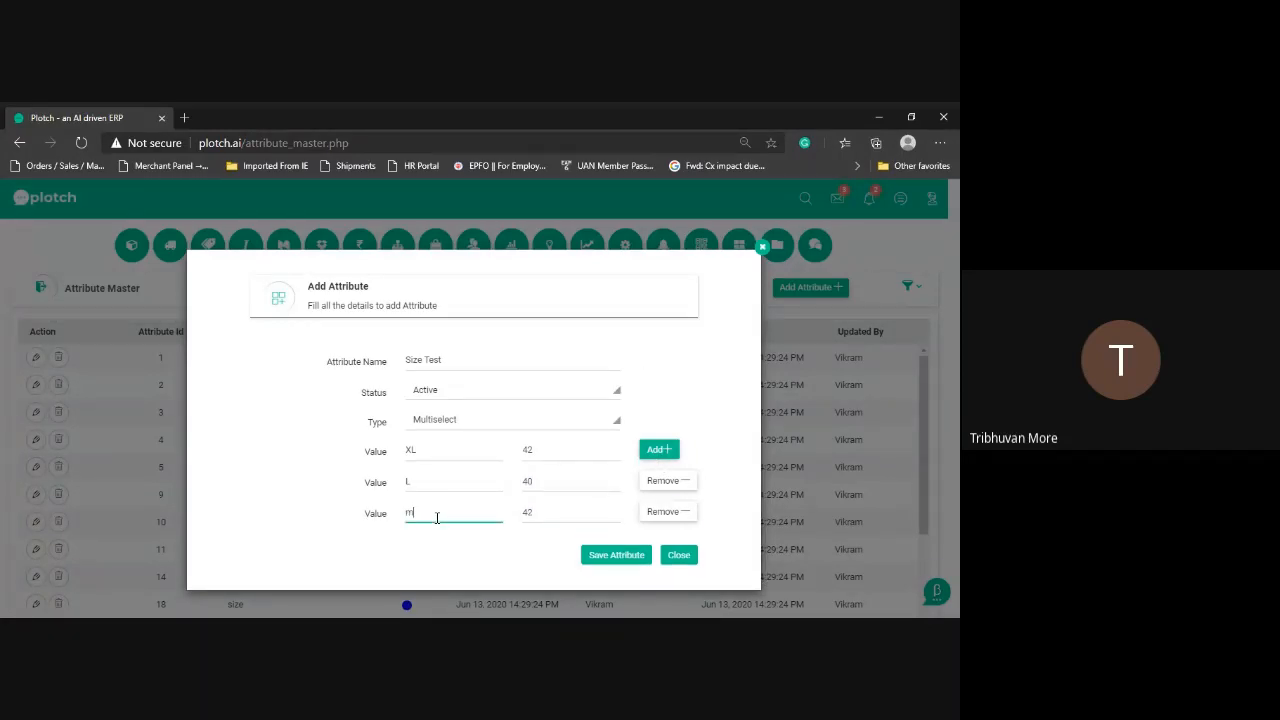
pyautogui.press('BackSpace')
pyautogui.write('M')
pyautogui.press('Tab')
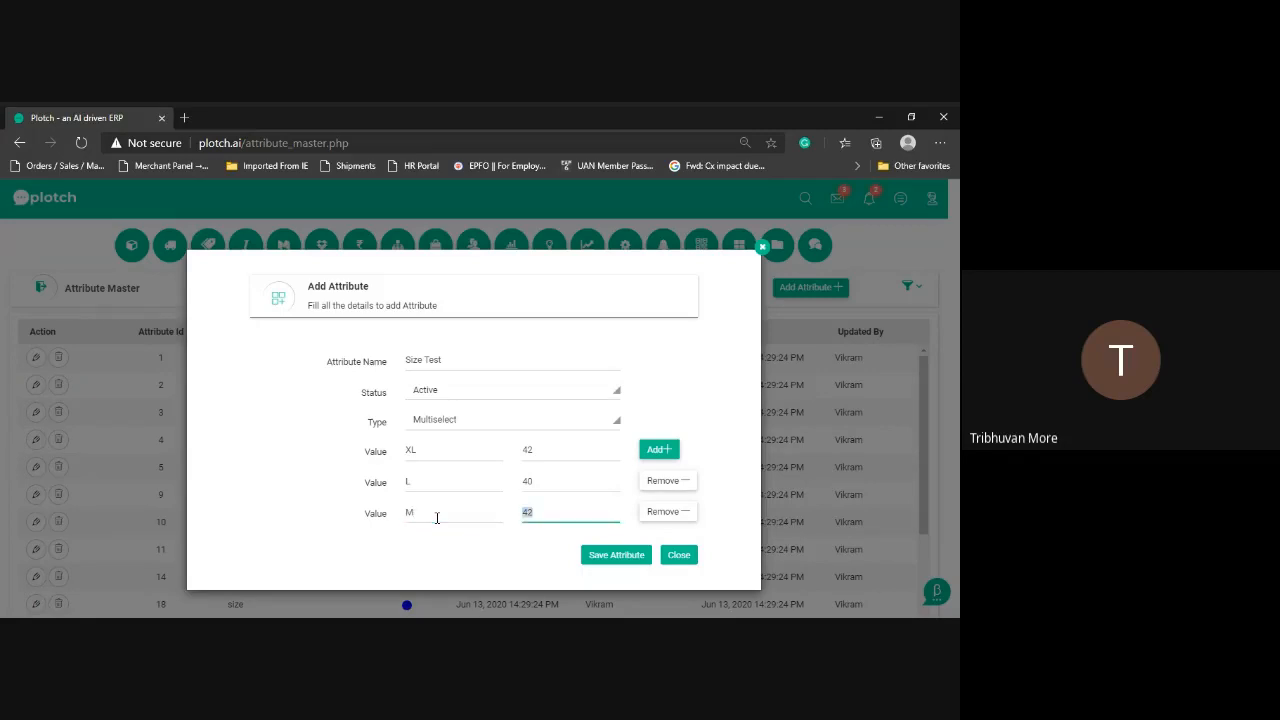
pyautogui.write('38')
# Add a fourth value s with the text 36 and try to save the attribute
pyautogui.click(659, 449)
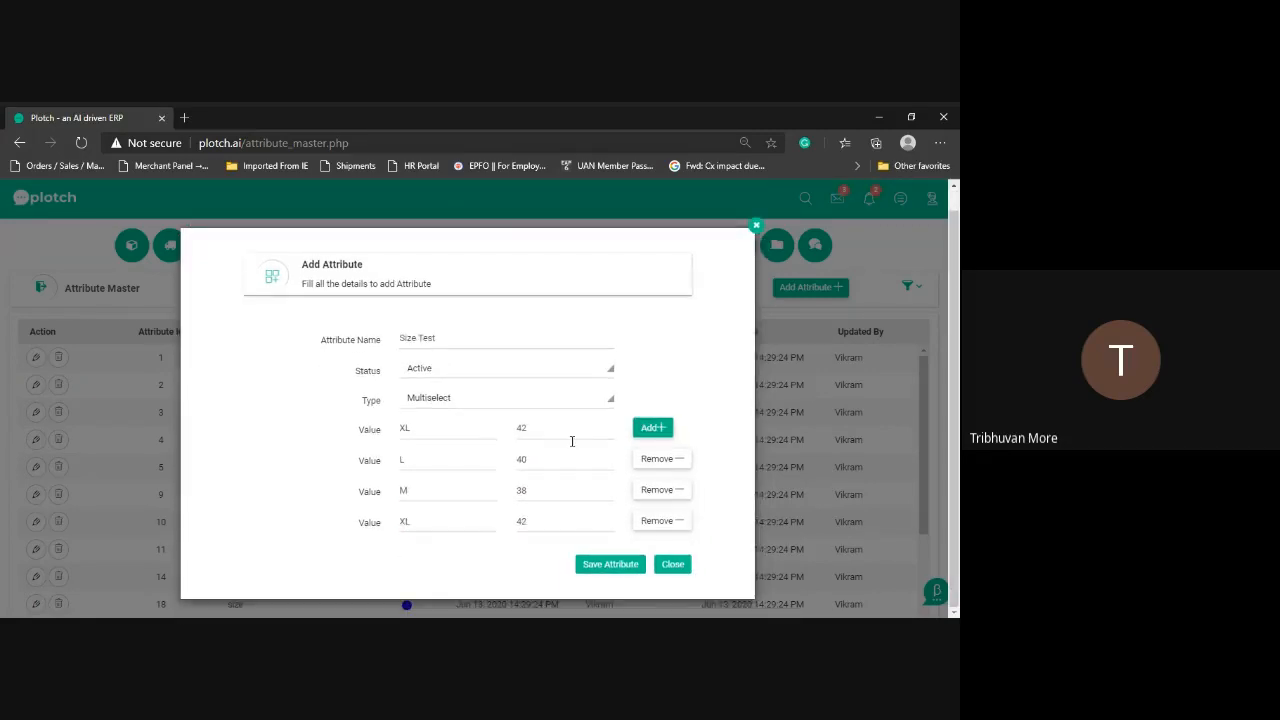
pyautogui.doubleClick(405, 521)
pyautogui.write('S')
pyautogui.doubleClick(522, 521)
pyautogui.write('36')
pyautogui.click(604, 566)
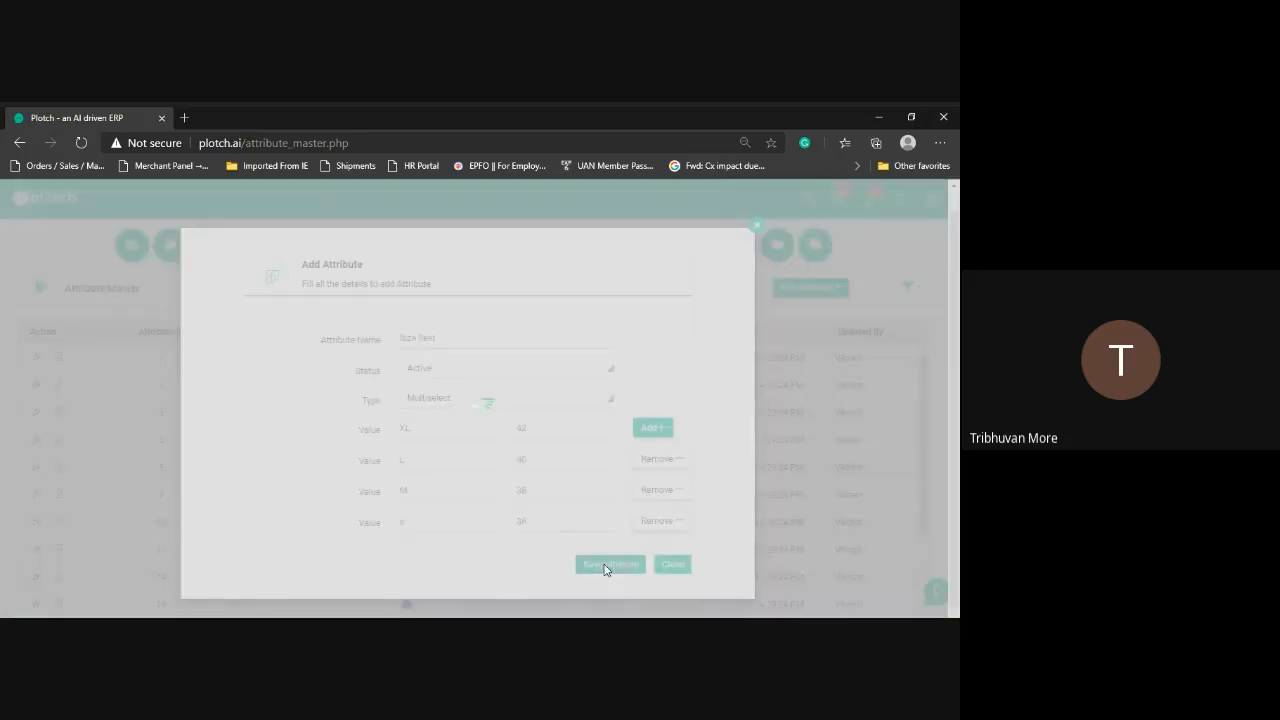
pyautogui.click(480, 466)
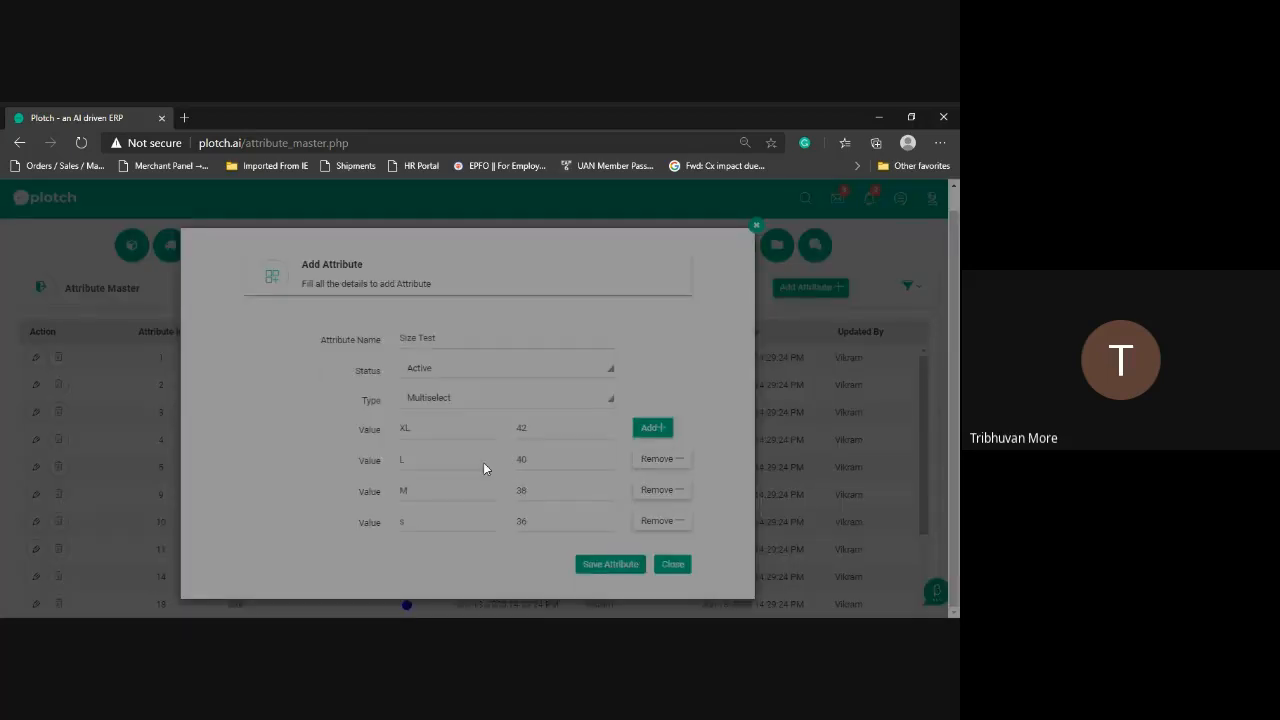
# Rename the attribute to Size 2 and save it
pyautogui.doubleClick(420, 338)
pyautogui.press('BackSpace')
pyautogui.click(626, 565)
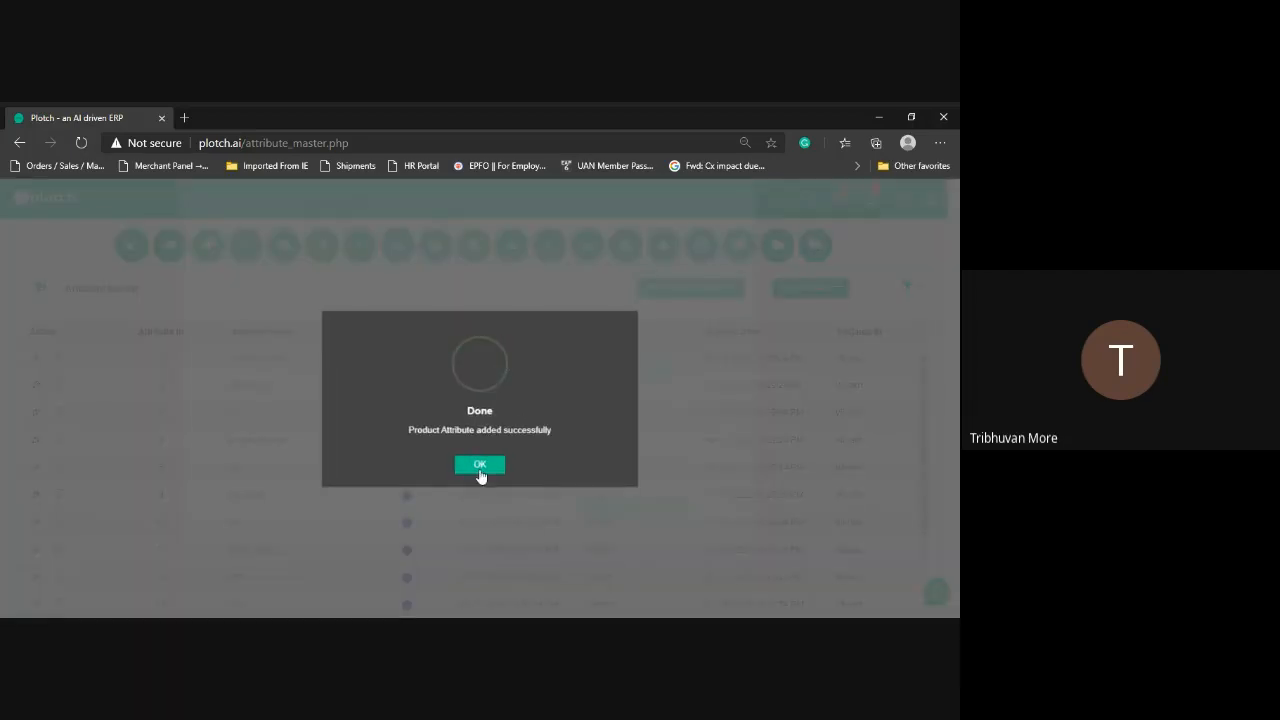
pyautogui.click(479, 466)
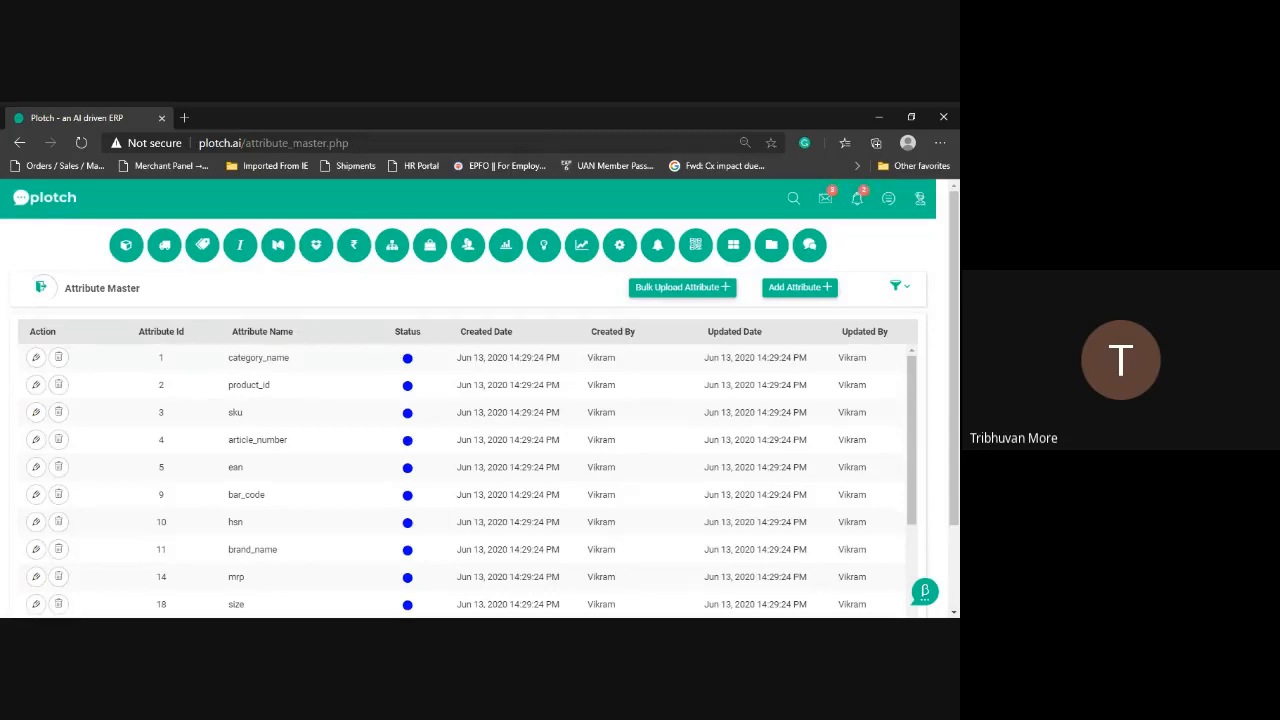
# Go to the attribute sets and start adding a new attribute instance
pyautogui.hotkey('alt', 'Tab')
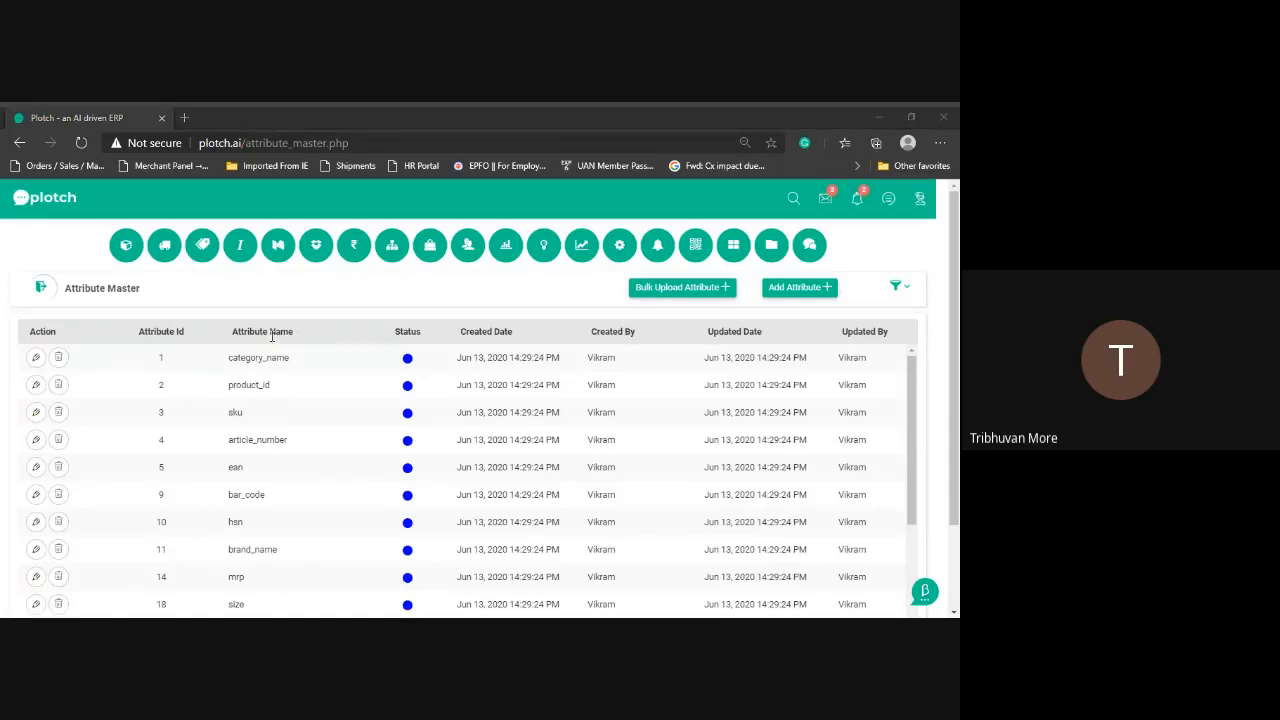
pyautogui.click(278, 290)
pyautogui.moveTo(203, 244)
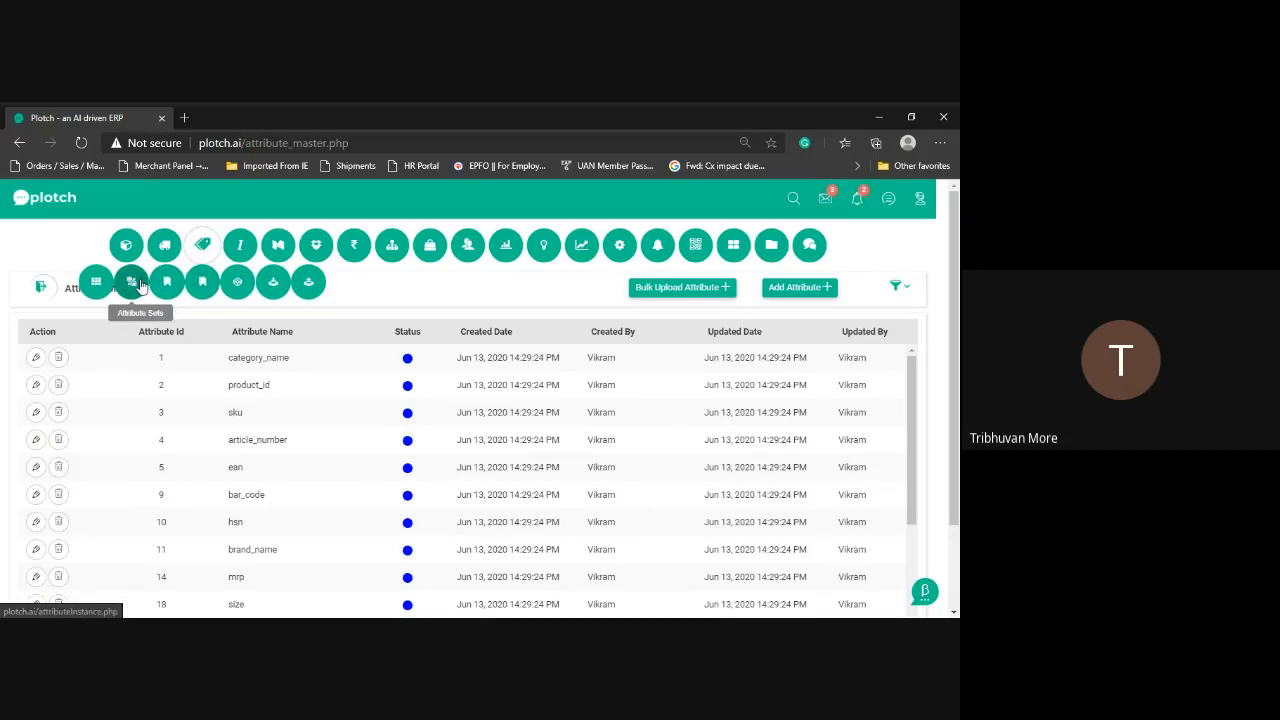
pyautogui.click(138, 284)
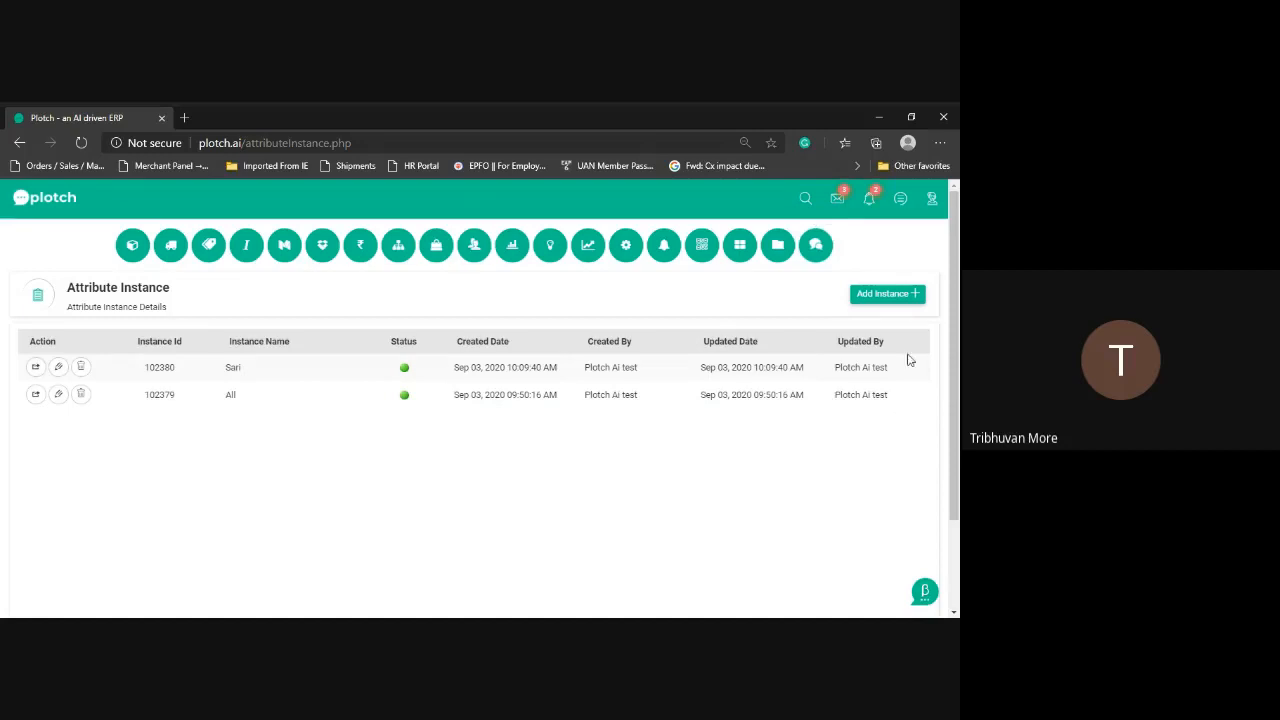
pyautogui.click(890, 294)
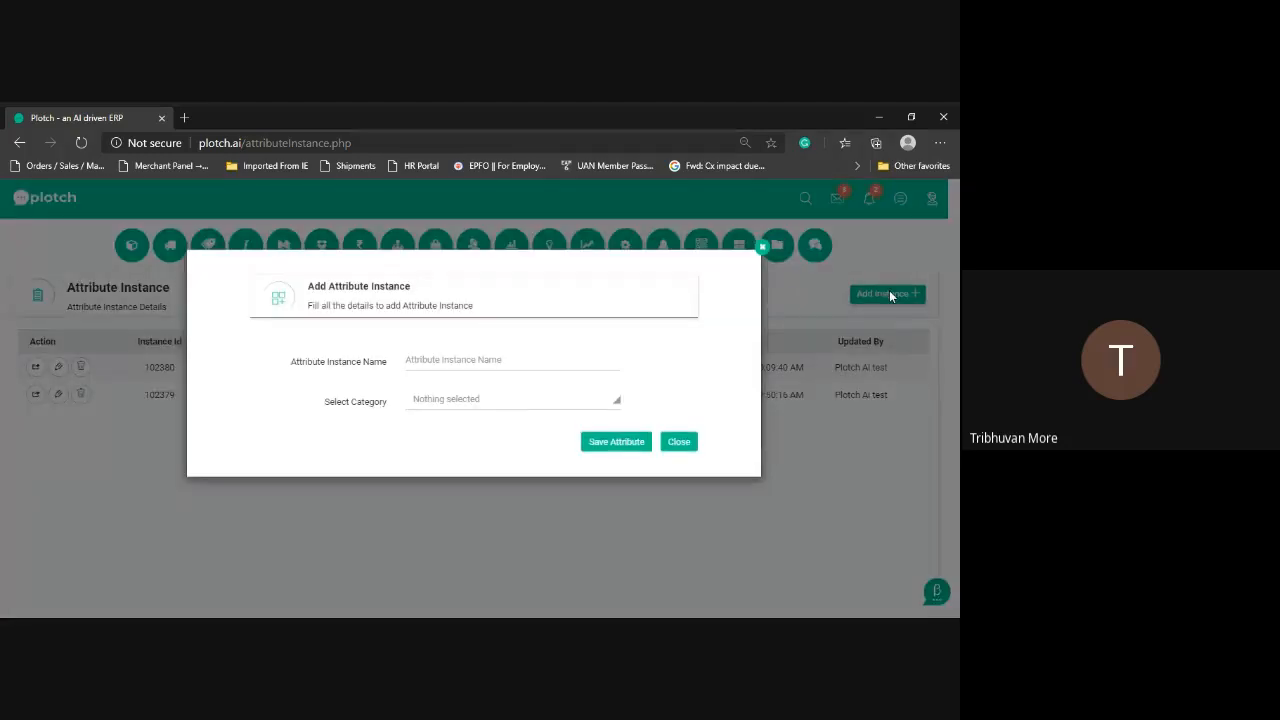
# Name the attribute instance Womens Fashion Sari, assign it the Sari category, and try to save it
pyautogui.click(490, 360)
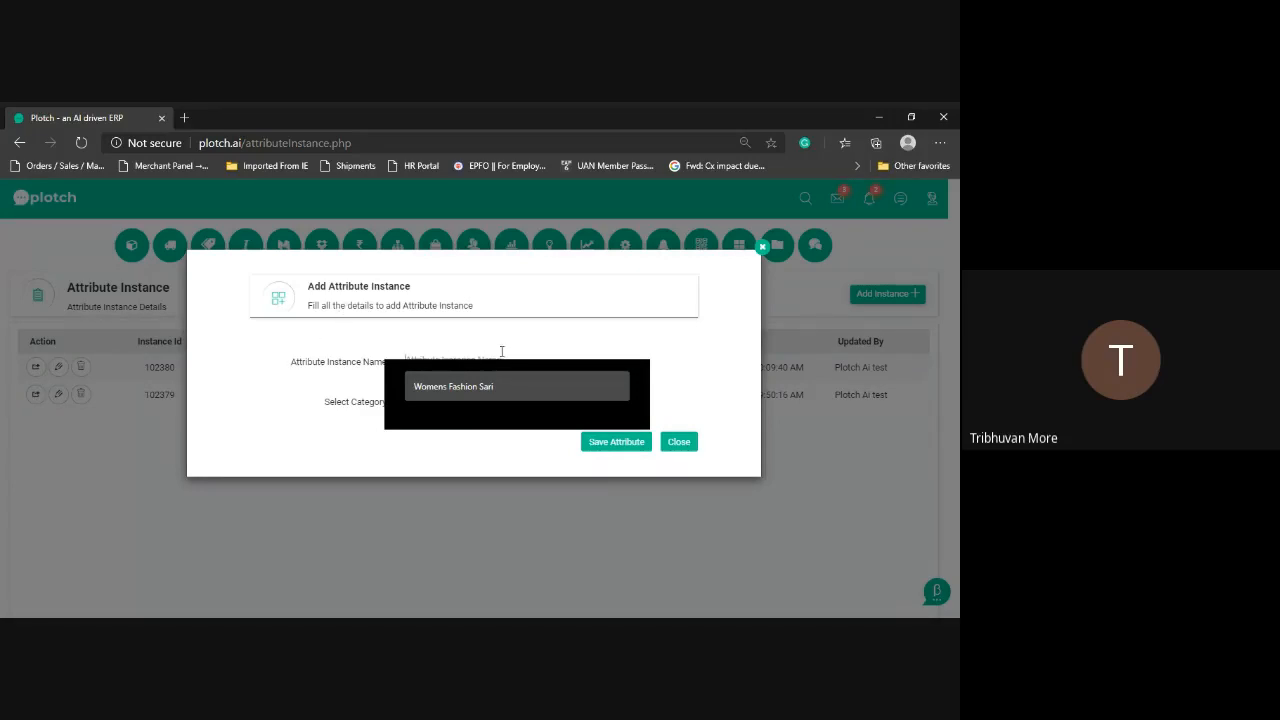
pyautogui.click(476, 386)
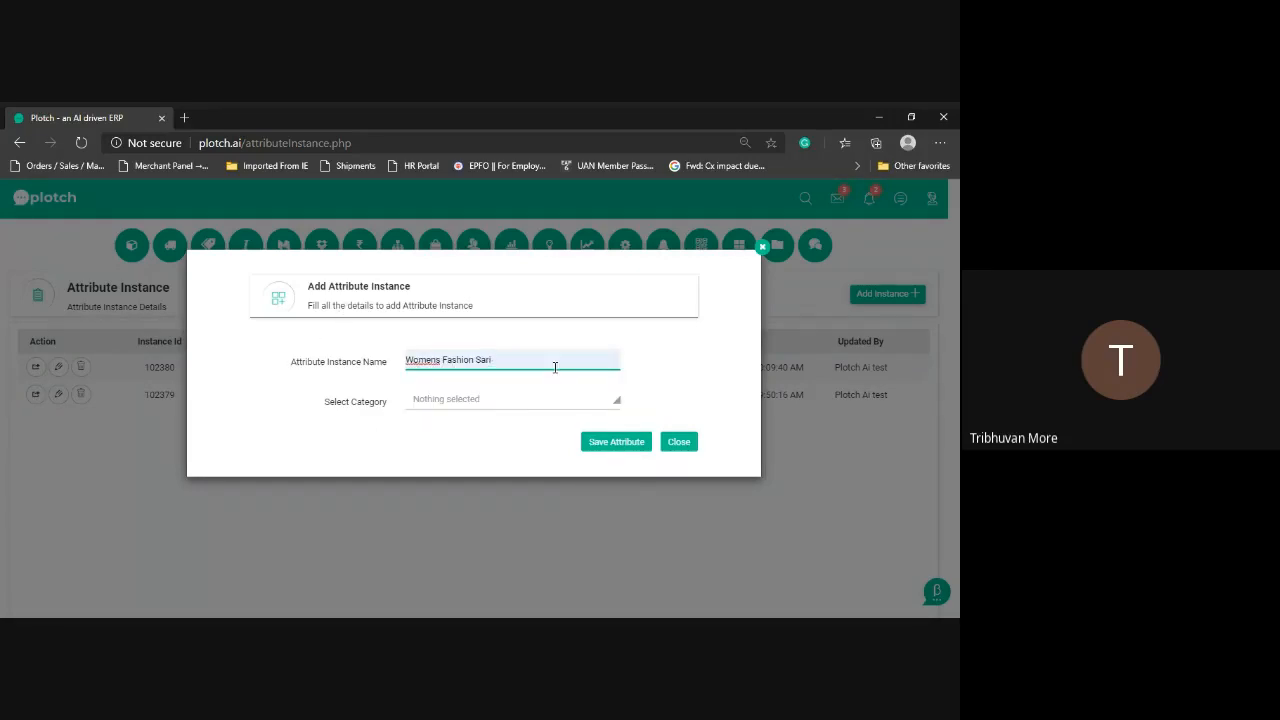
pyautogui.click(429, 405)
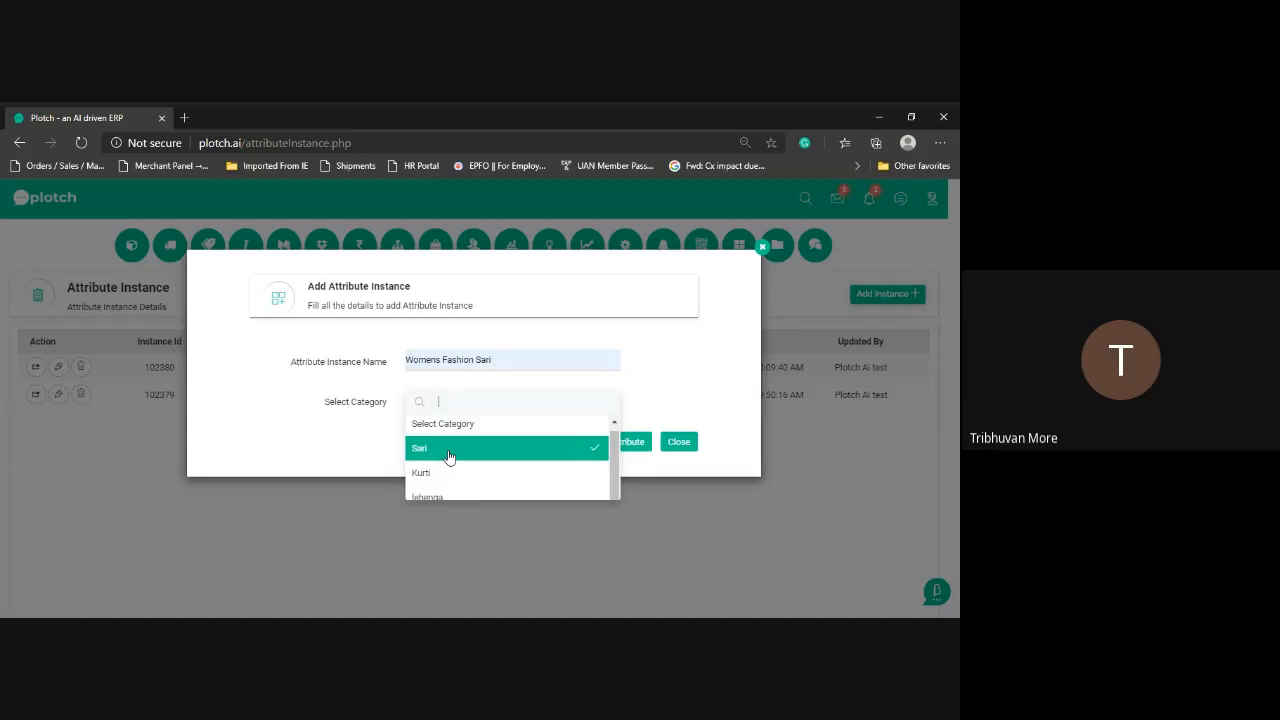
pyautogui.click(681, 390)
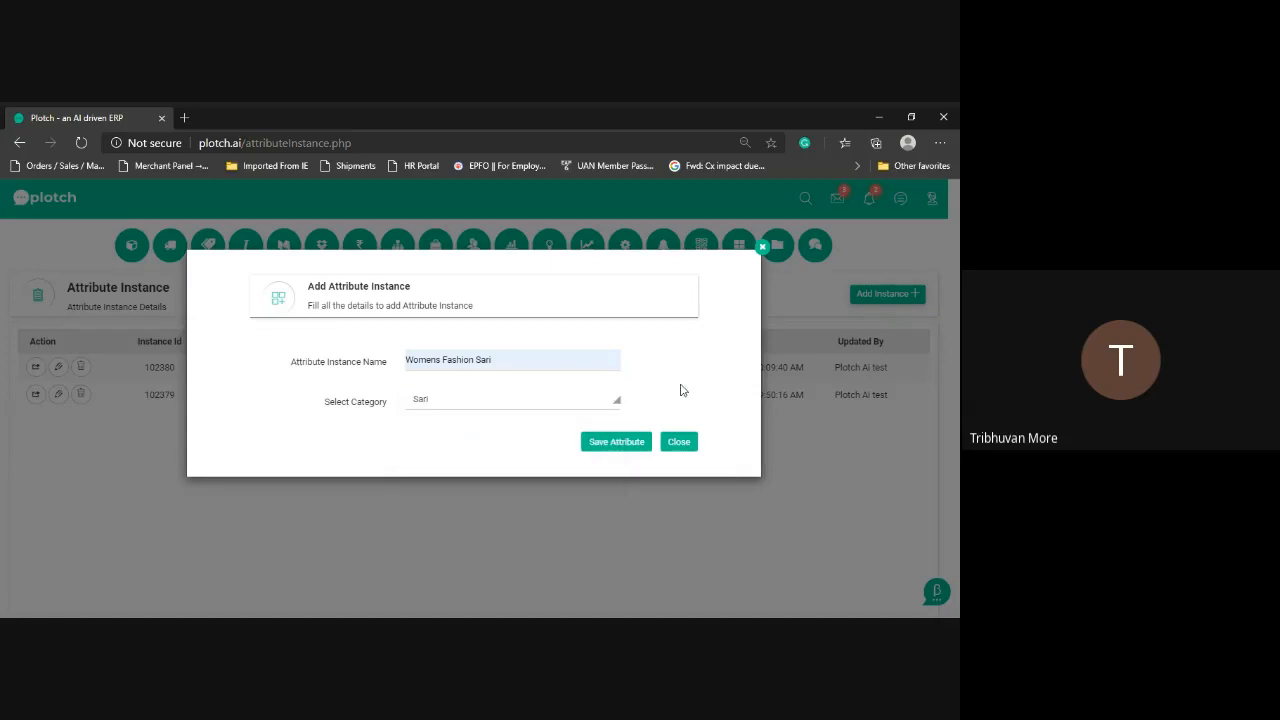
pyautogui.click(610, 446)
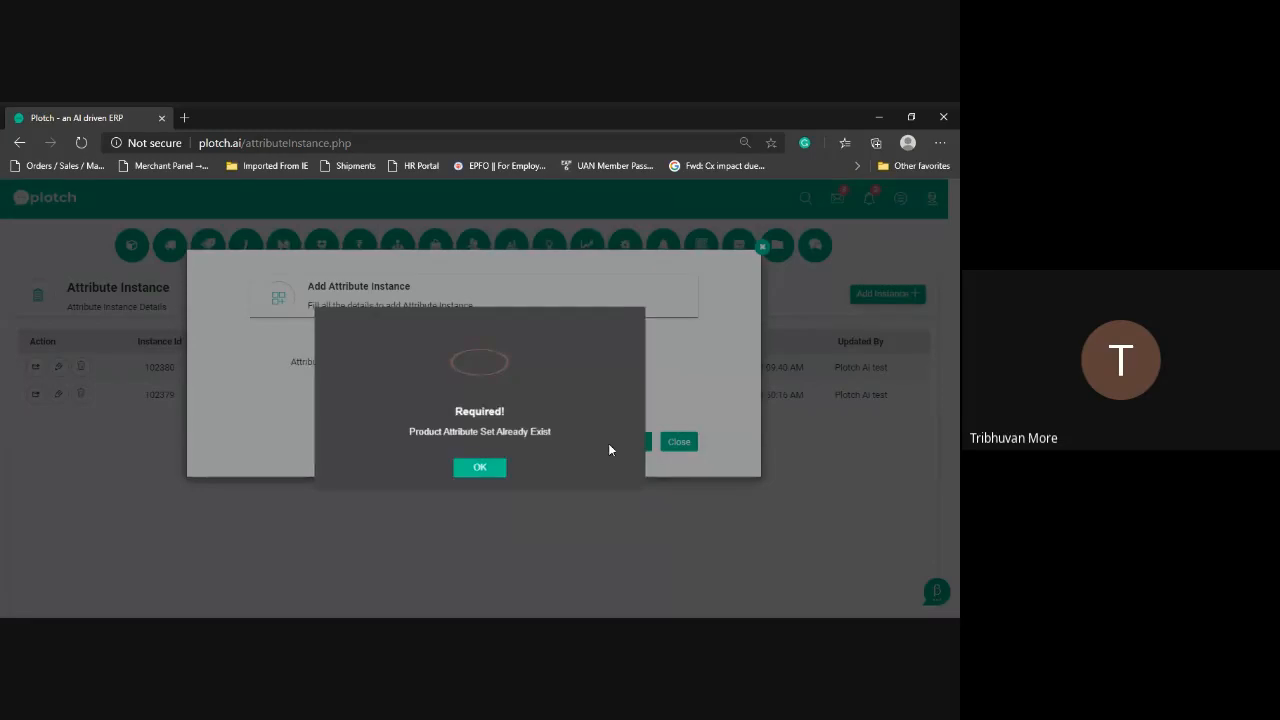
pyautogui.click(478, 465)
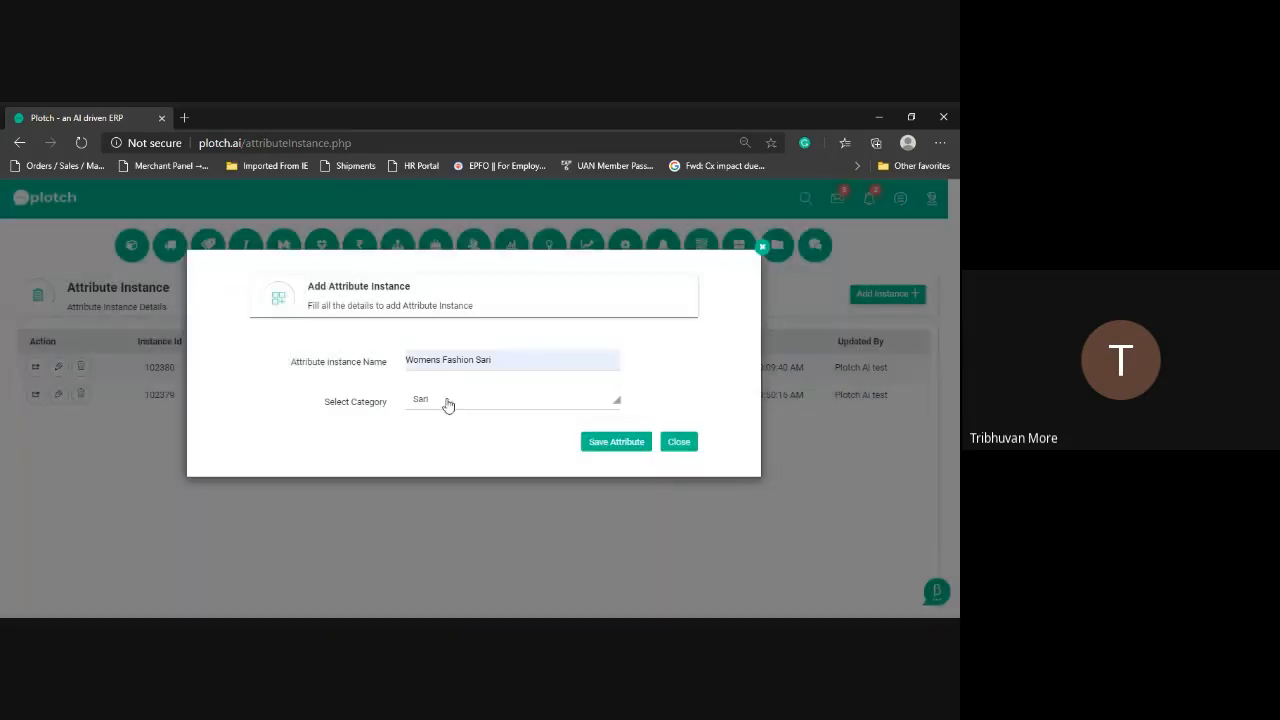
# Rename the new instance to Womens Fashion Sari 2 and save it
pyautogui.click(522, 362)
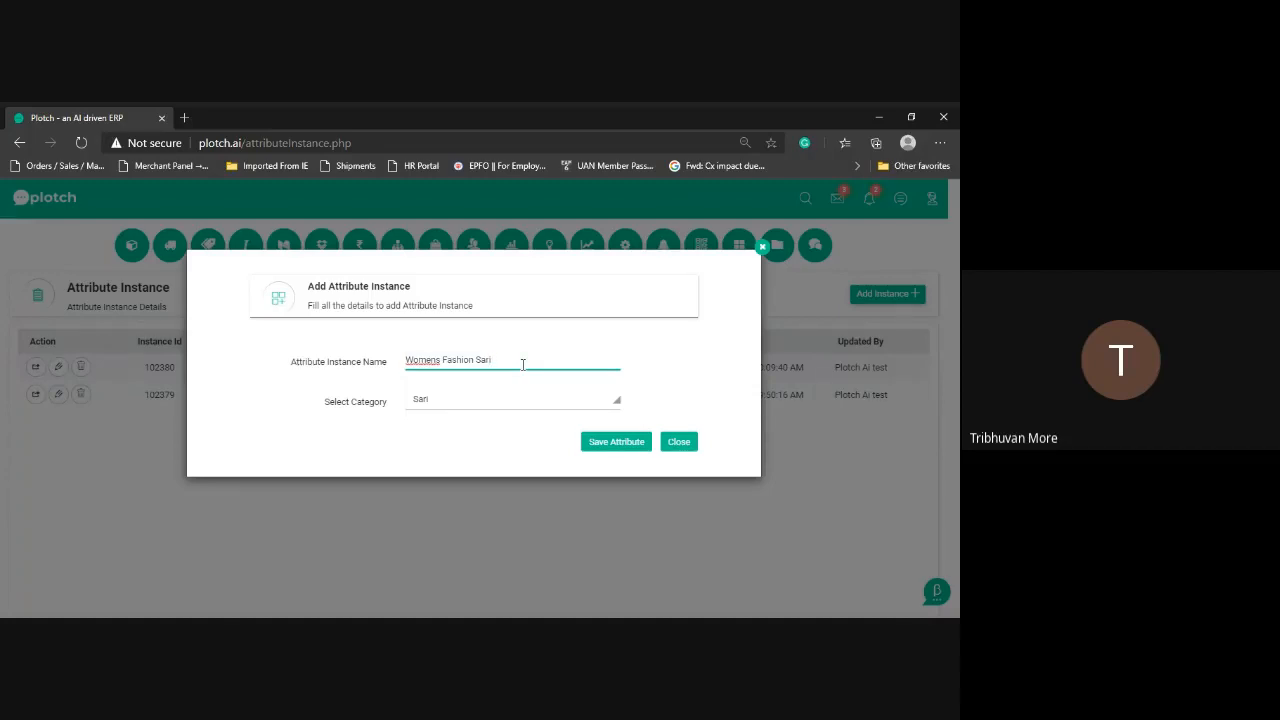
pyautogui.click(620, 443)
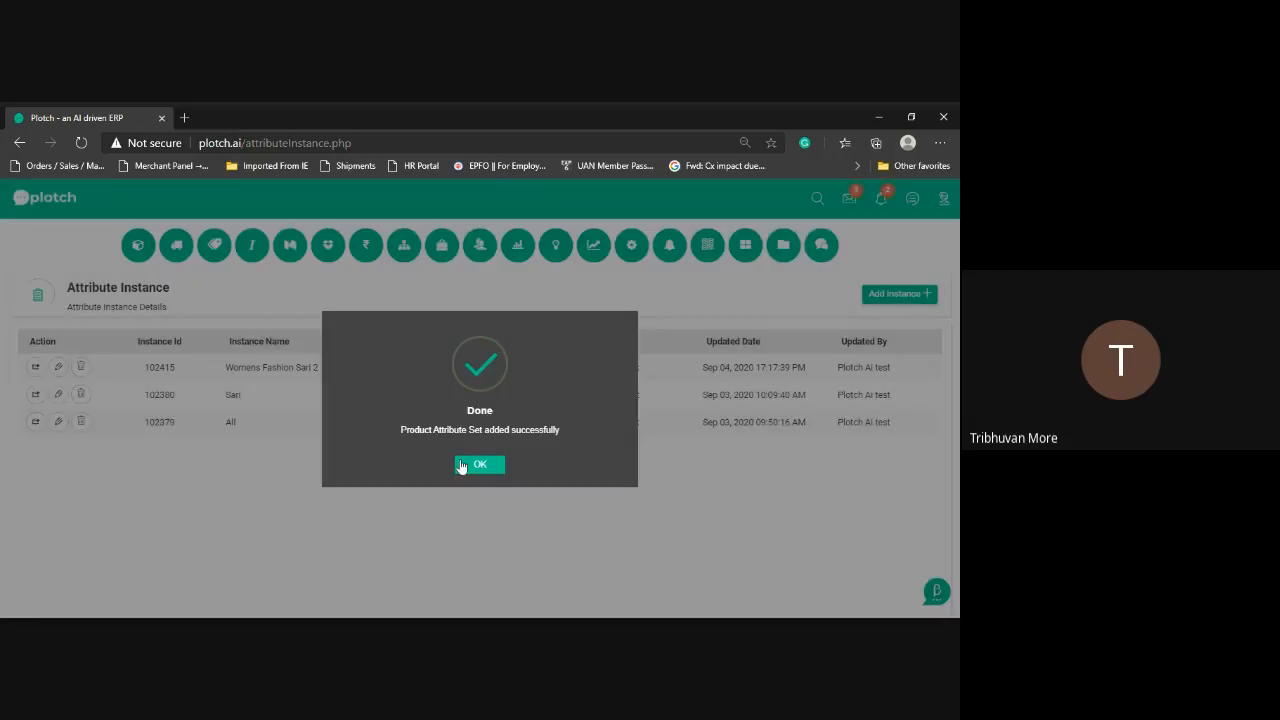
pyautogui.click(484, 467)
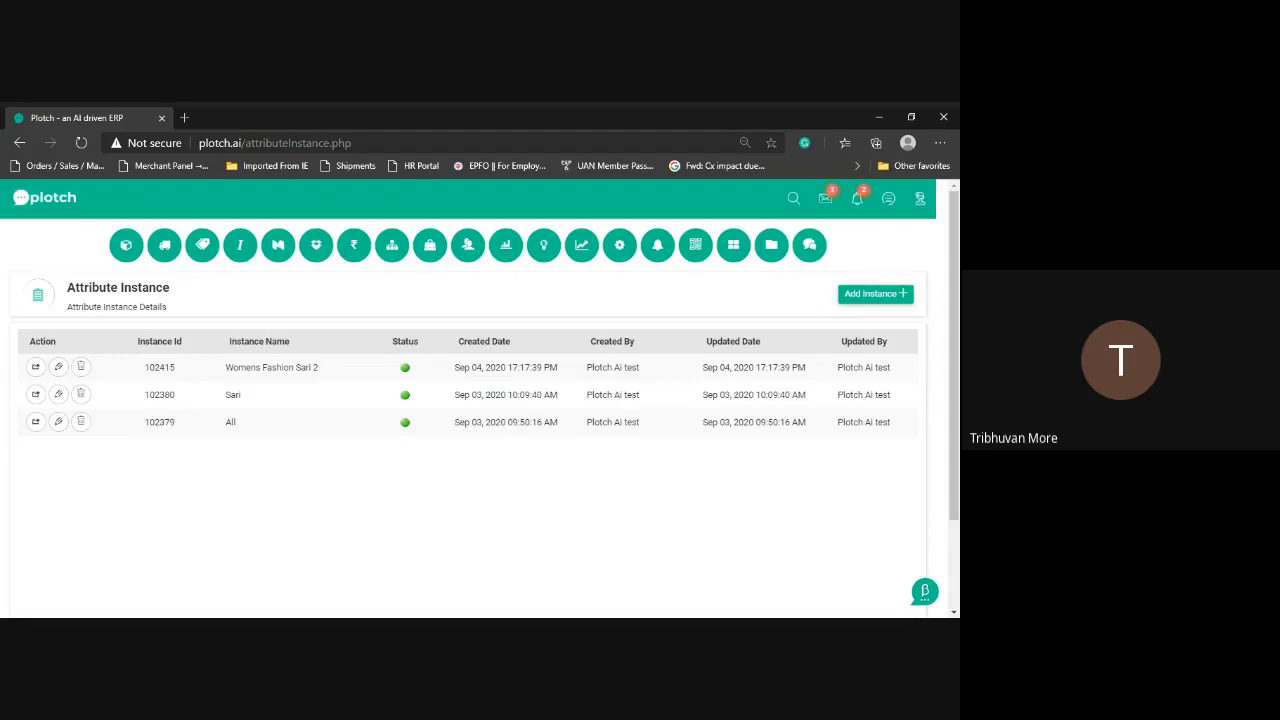
# Open the associated attributes of the Womens Fashion Sari 2 instance and review the list
pyautogui.hotkey('alt', 'Tab')
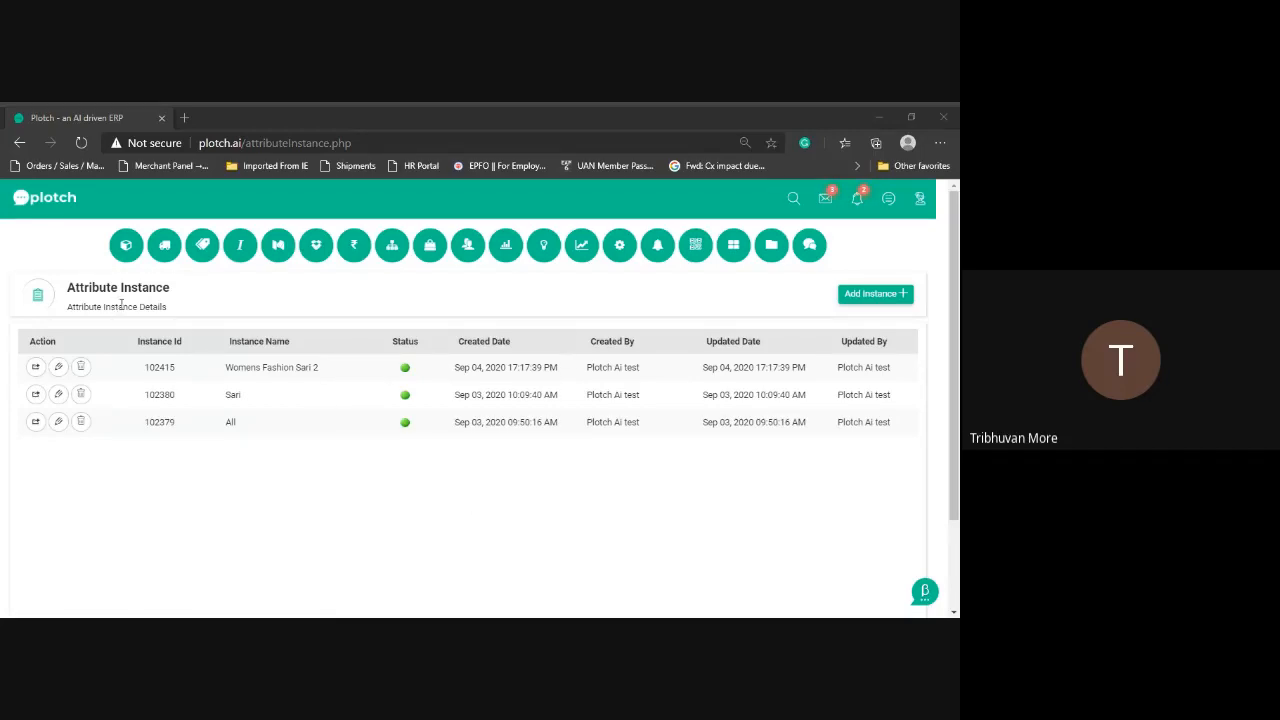
pyautogui.moveTo(201, 251)
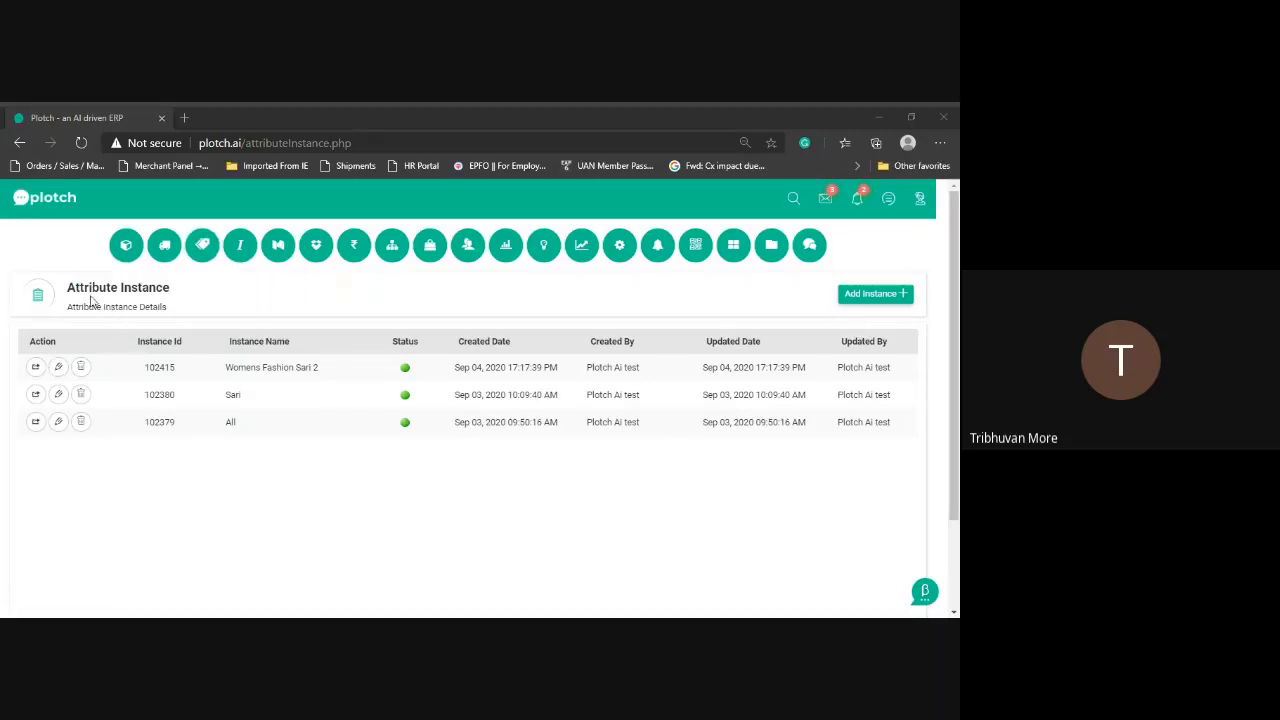
pyautogui.click(35, 367)
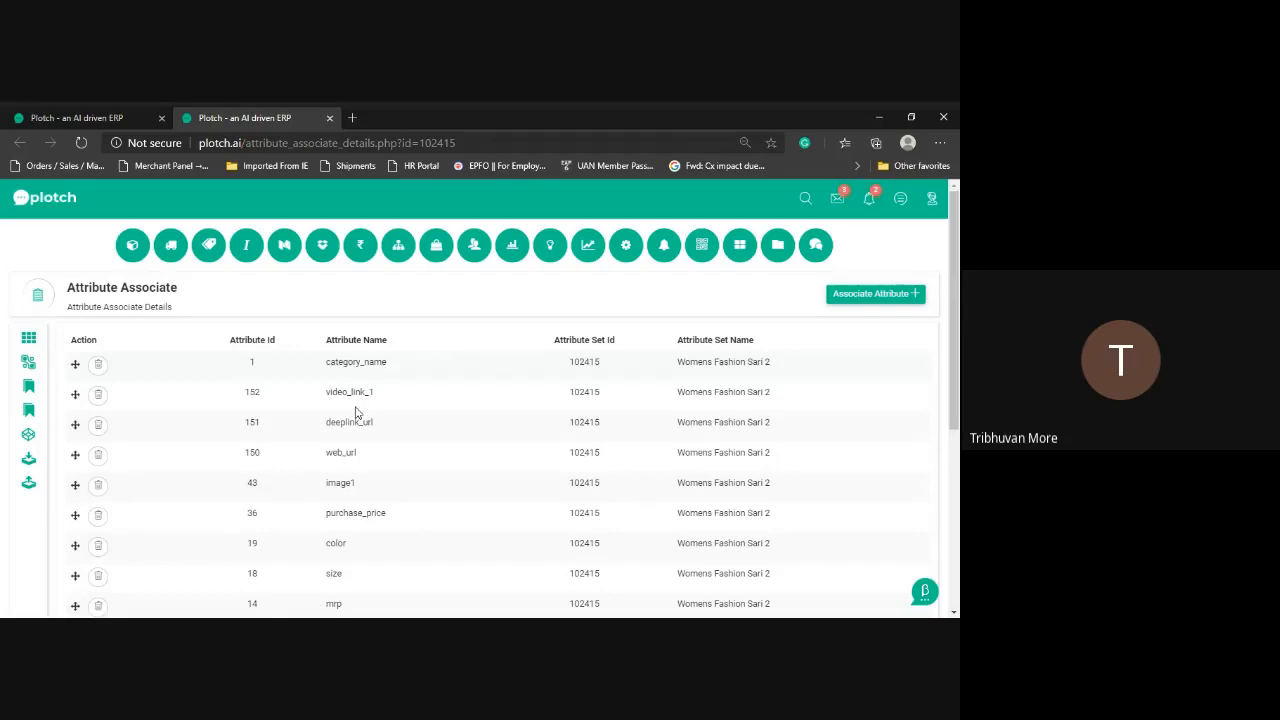
pyautogui.scroll(-2, 374, 420)
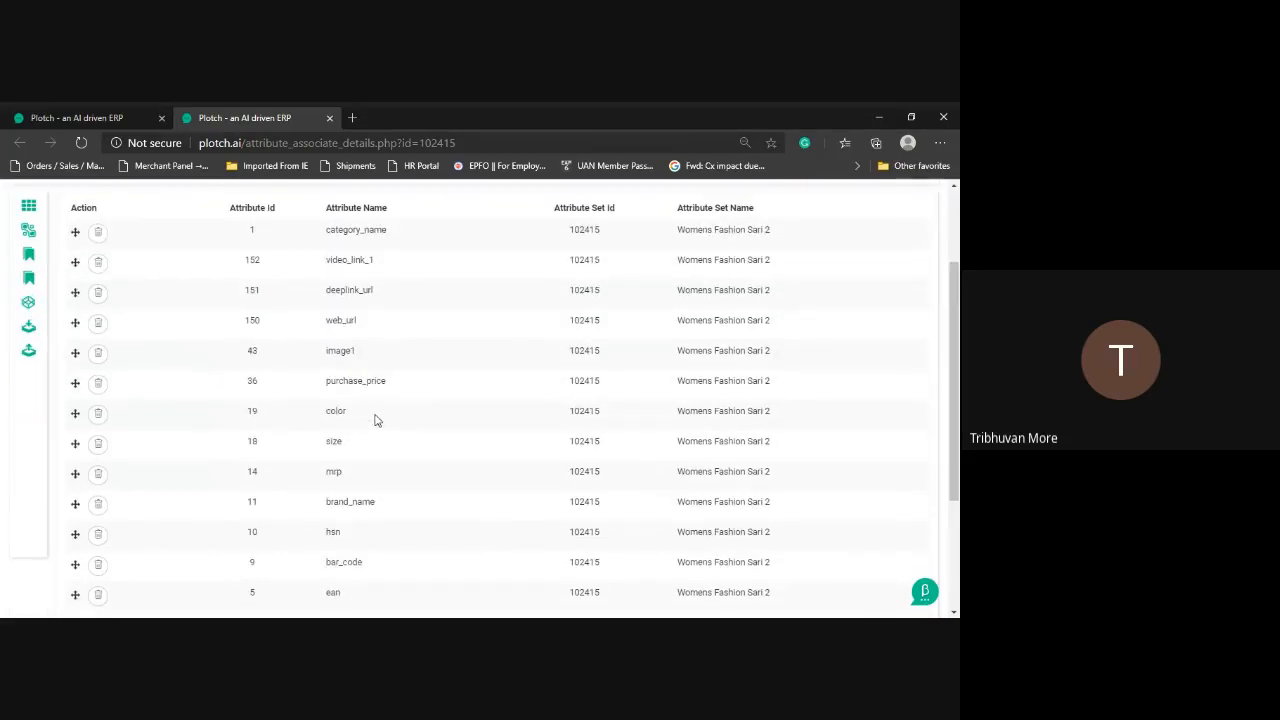
pyautogui.scroll(3, 374, 420)
pyautogui.scroll(-4, 380, 323)
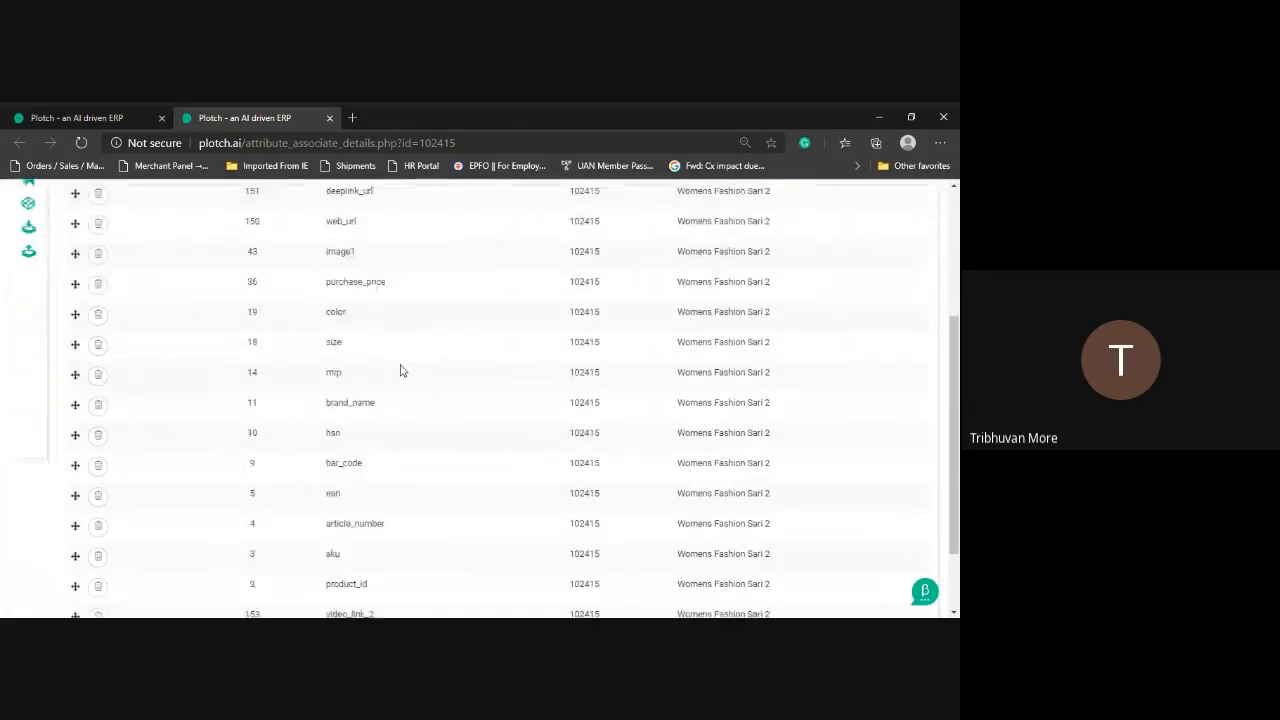
pyautogui.scroll(5, 288, 440)
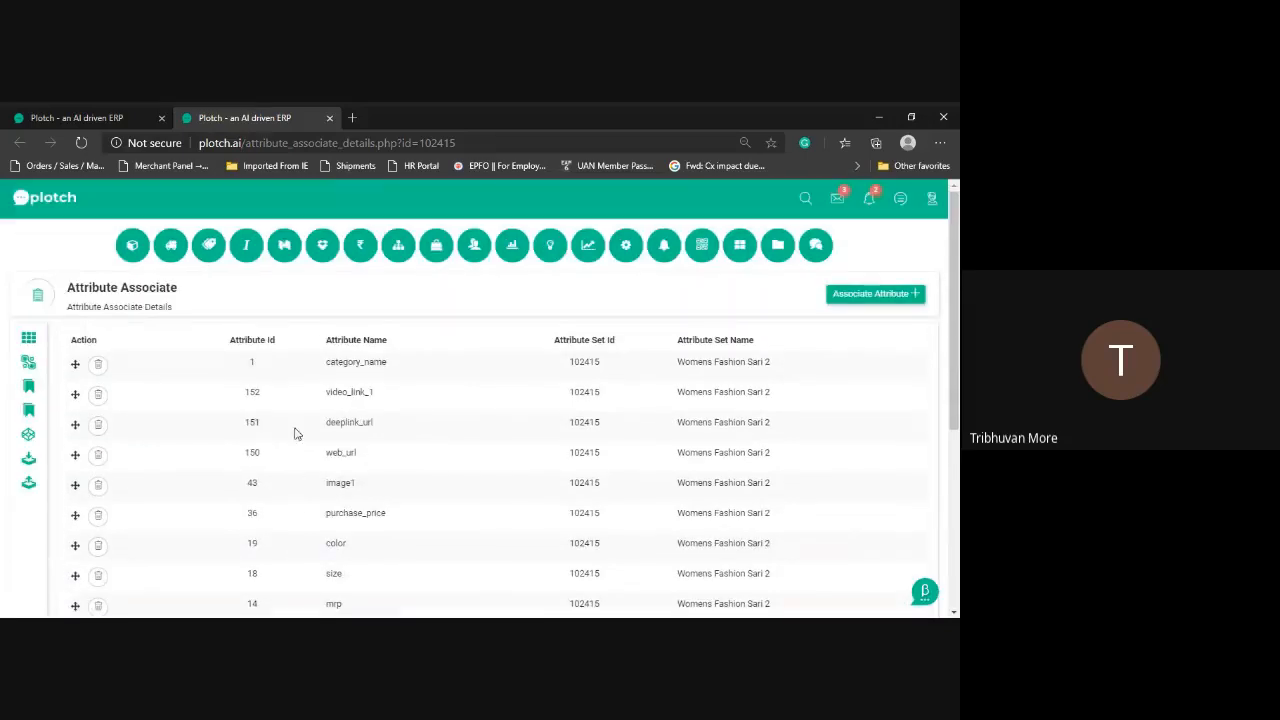
pyautogui.scroll(-4, 291, 416)
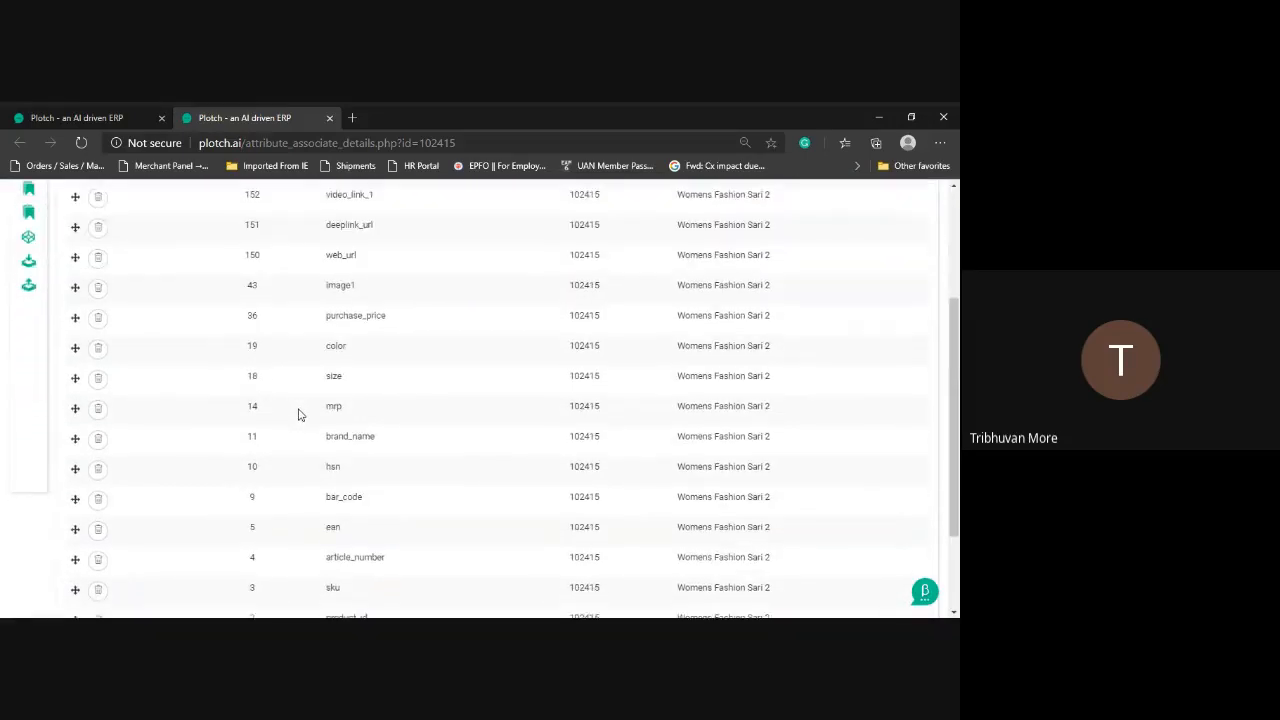
pyautogui.scroll(5, 299, 414)
# Associate the Size 2 attribute with the Womens Fashion Sari 2 set, save it, and check the attribute list
pyautogui.click(870, 294)
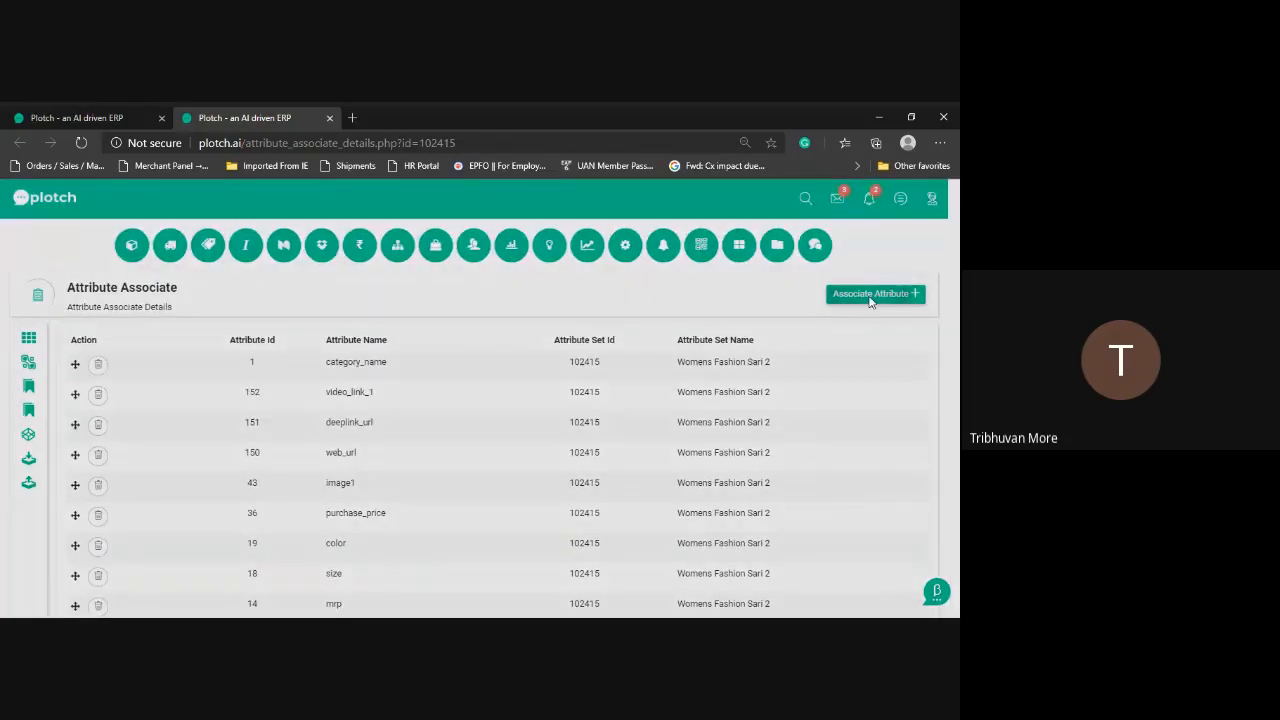
pyautogui.click(438, 362)
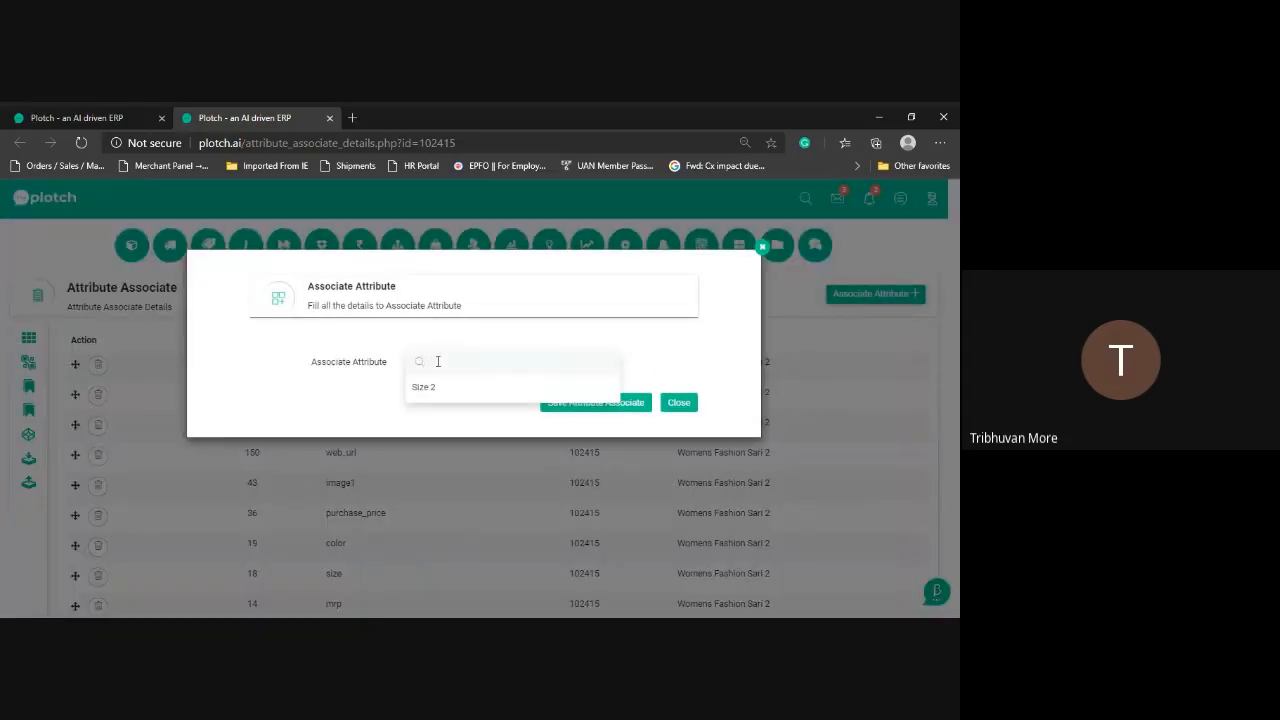
pyautogui.click(410, 396)
pyautogui.click(428, 393)
pyautogui.click(434, 417)
pyautogui.click(560, 408)
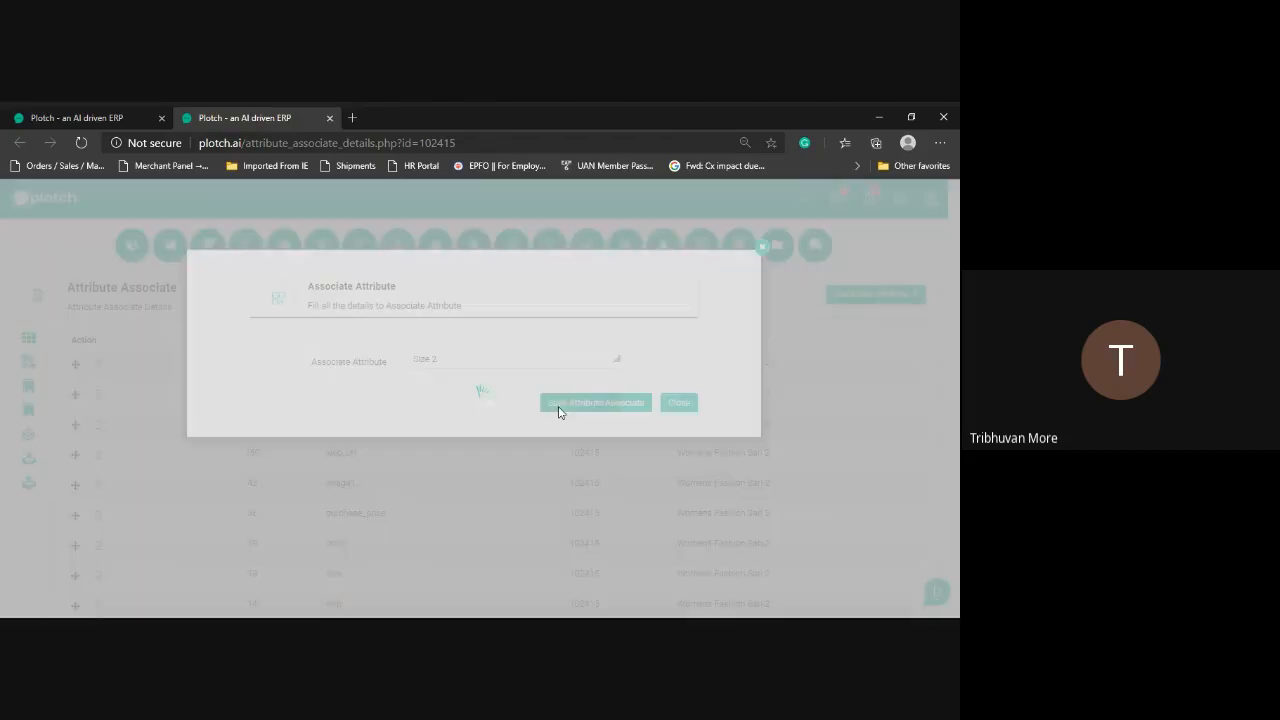
pyautogui.click(480, 465)
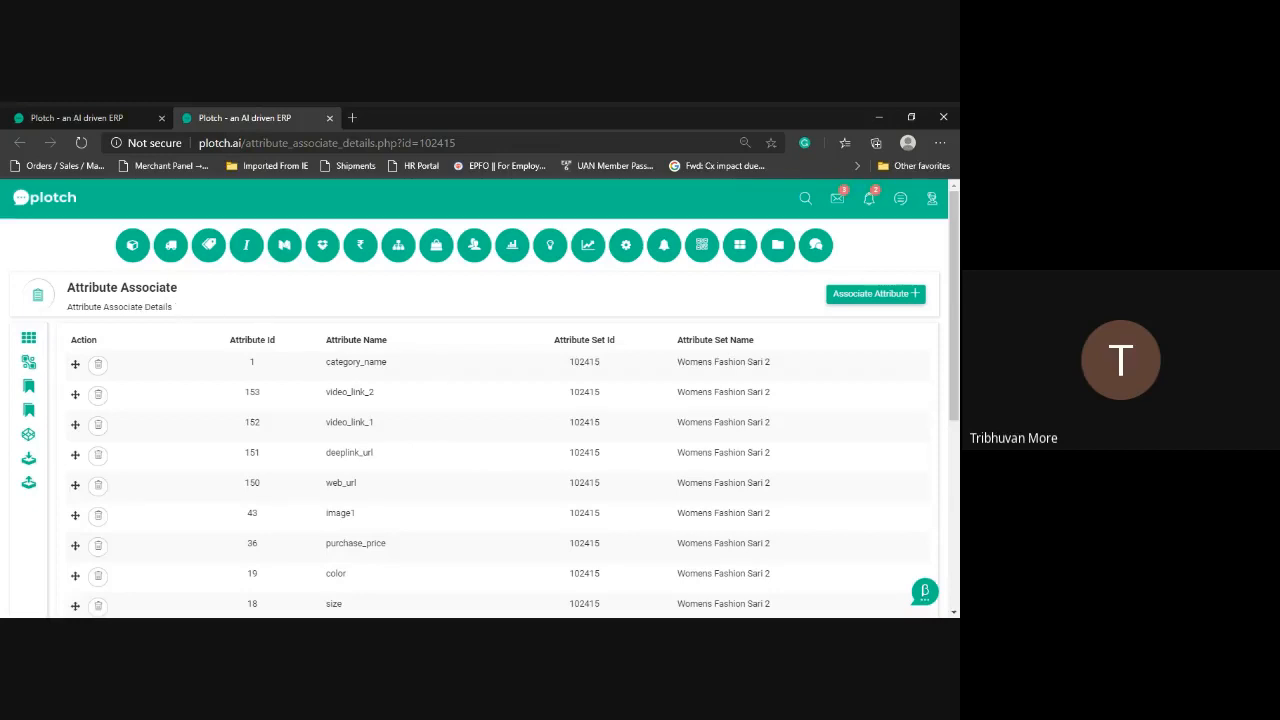
pyautogui.scroll(-4, 421, 438)
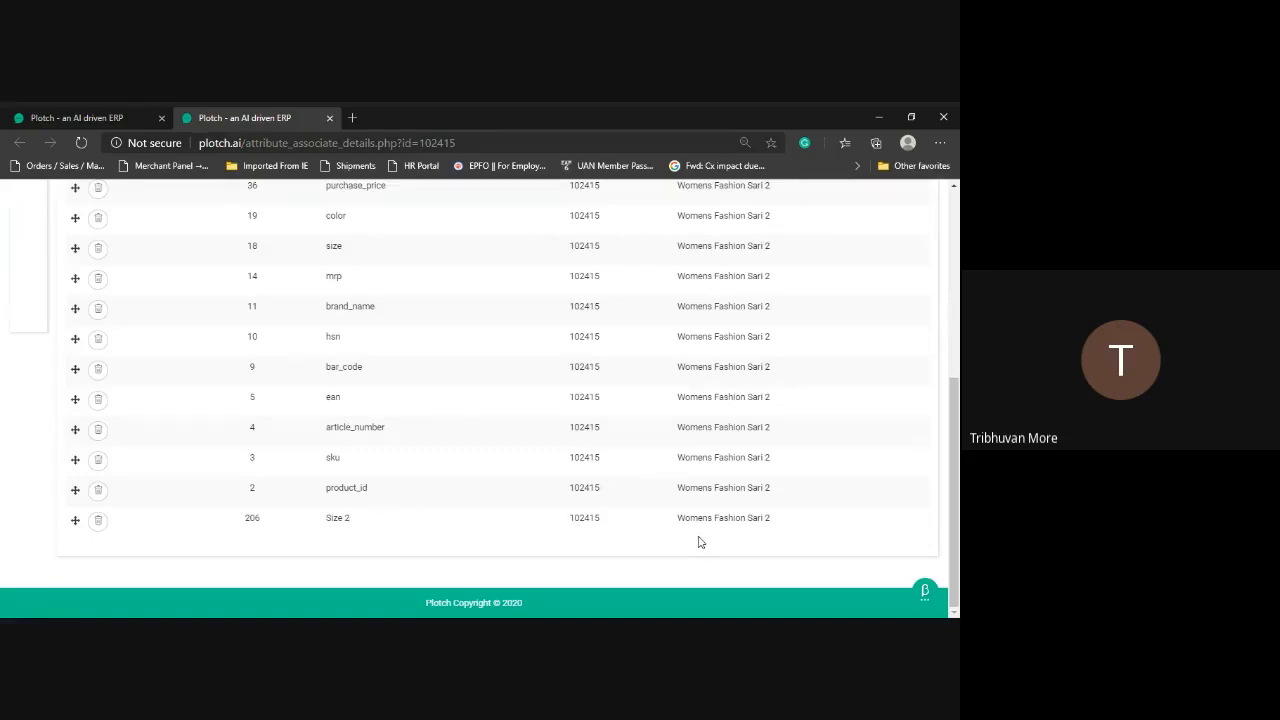
pyautogui.scroll(5, 700, 542)
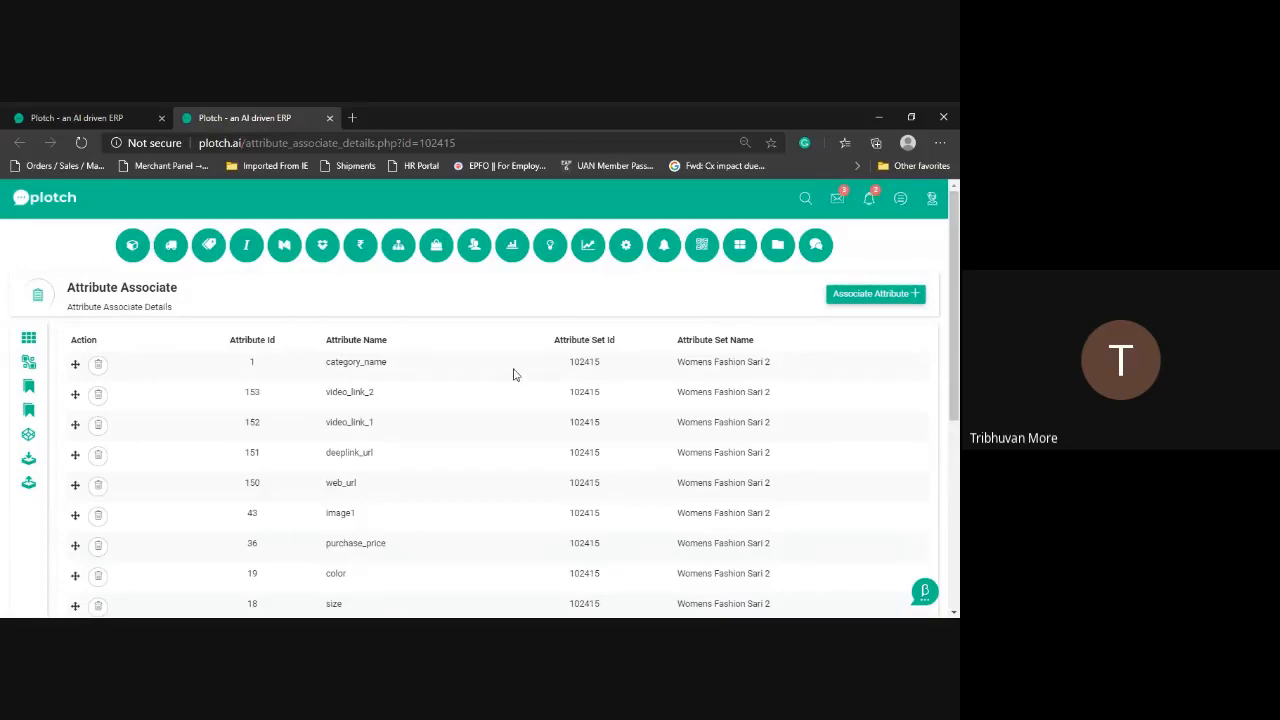
pyautogui.scroll(-5, 514, 372)
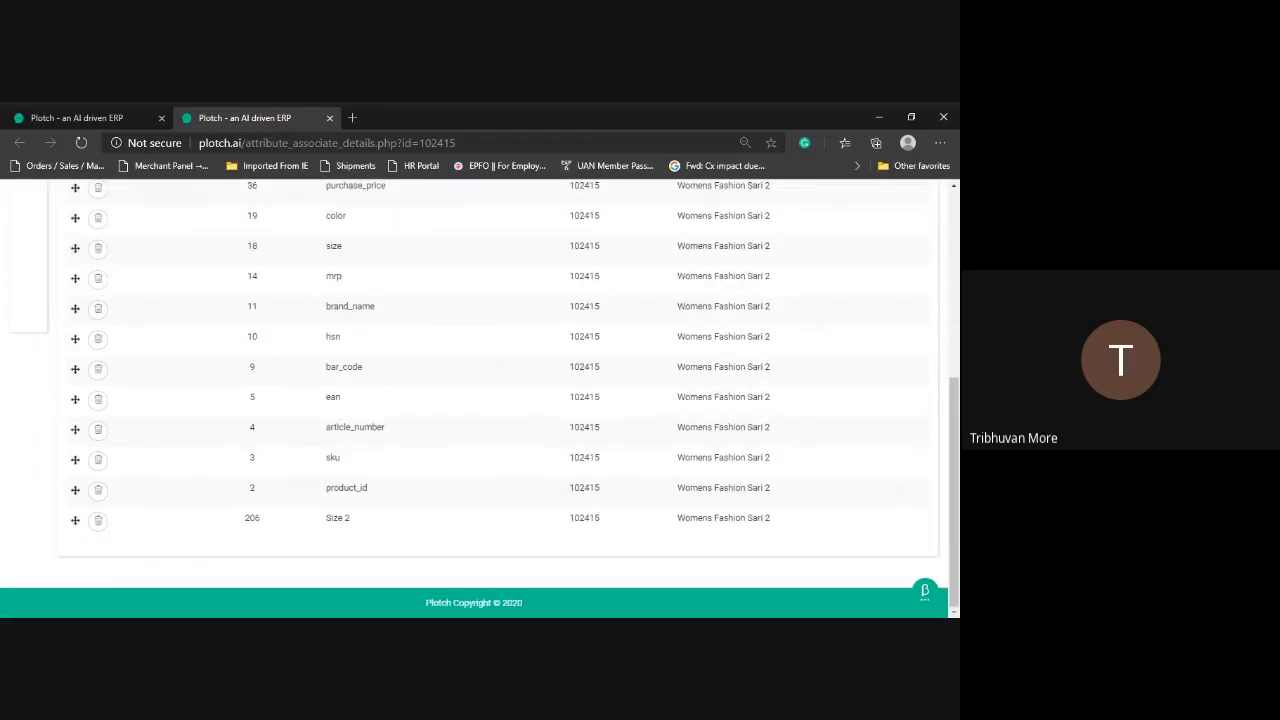
# Go to the catalog instances and open the add-products page for the Demo instance
pyautogui.hotkey('alt', 'Tab')
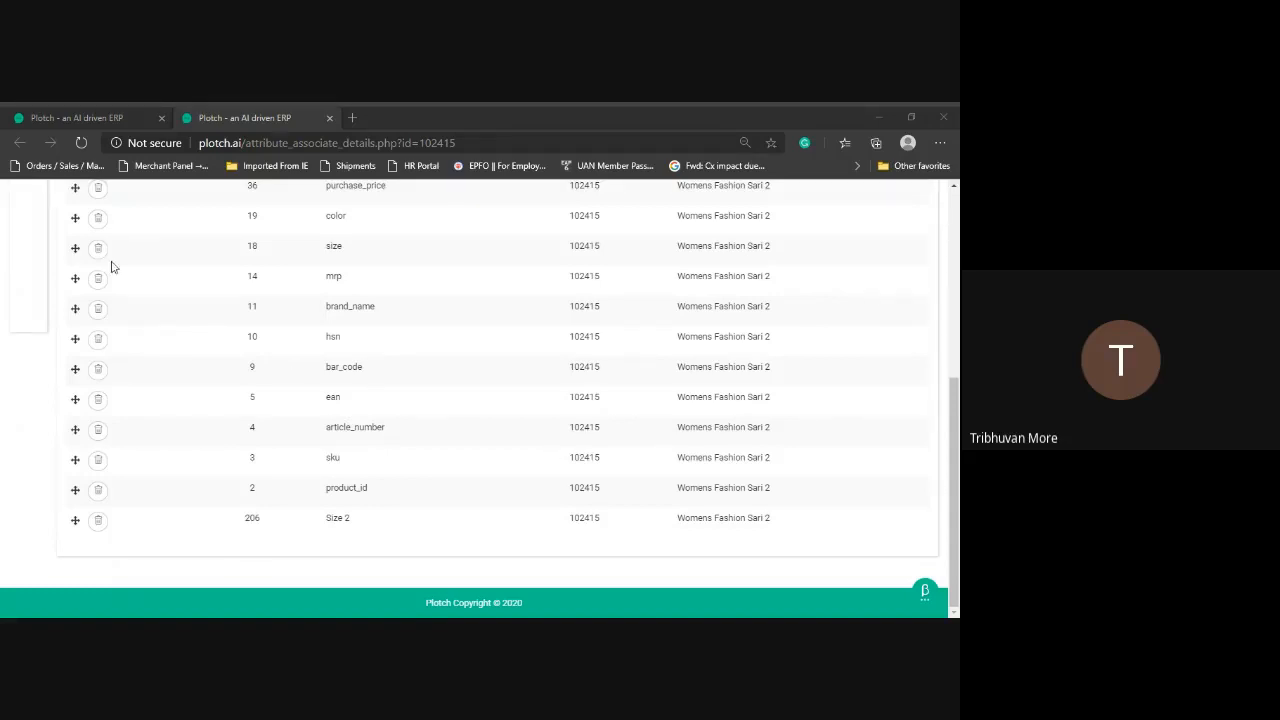
pyautogui.scroll(5, 526, 303)
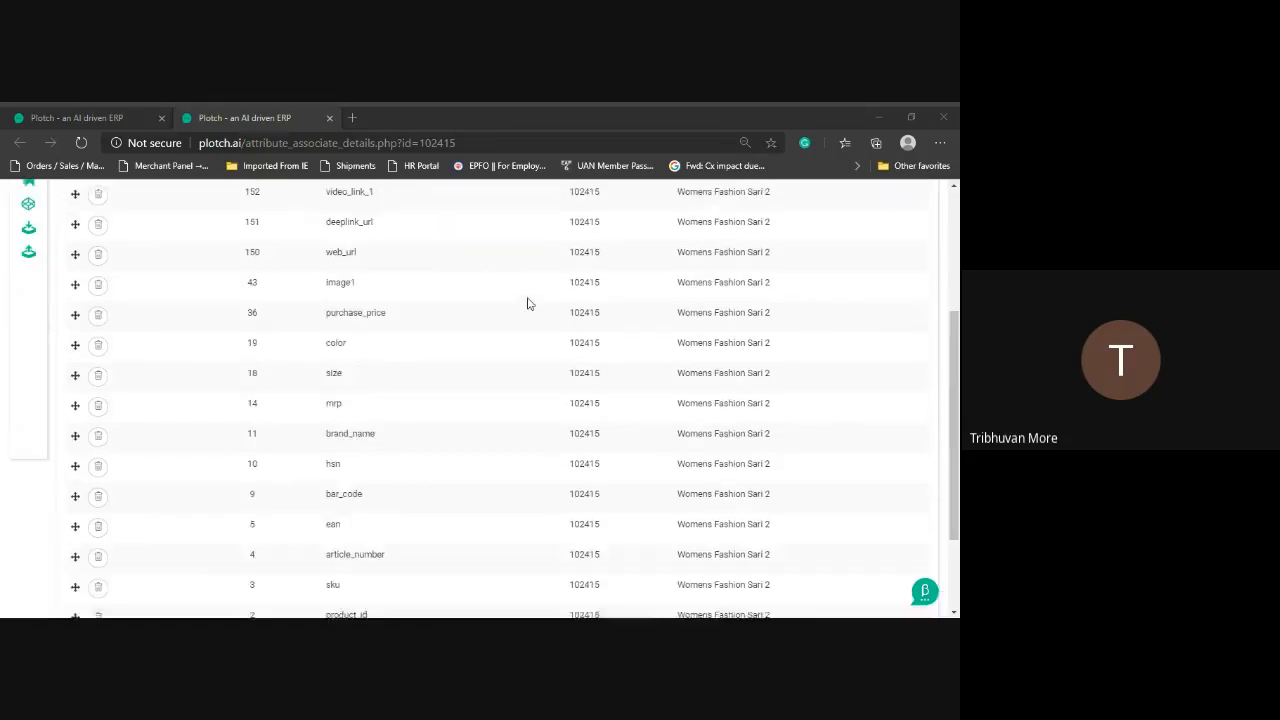
pyautogui.scroll(2, 529, 304)
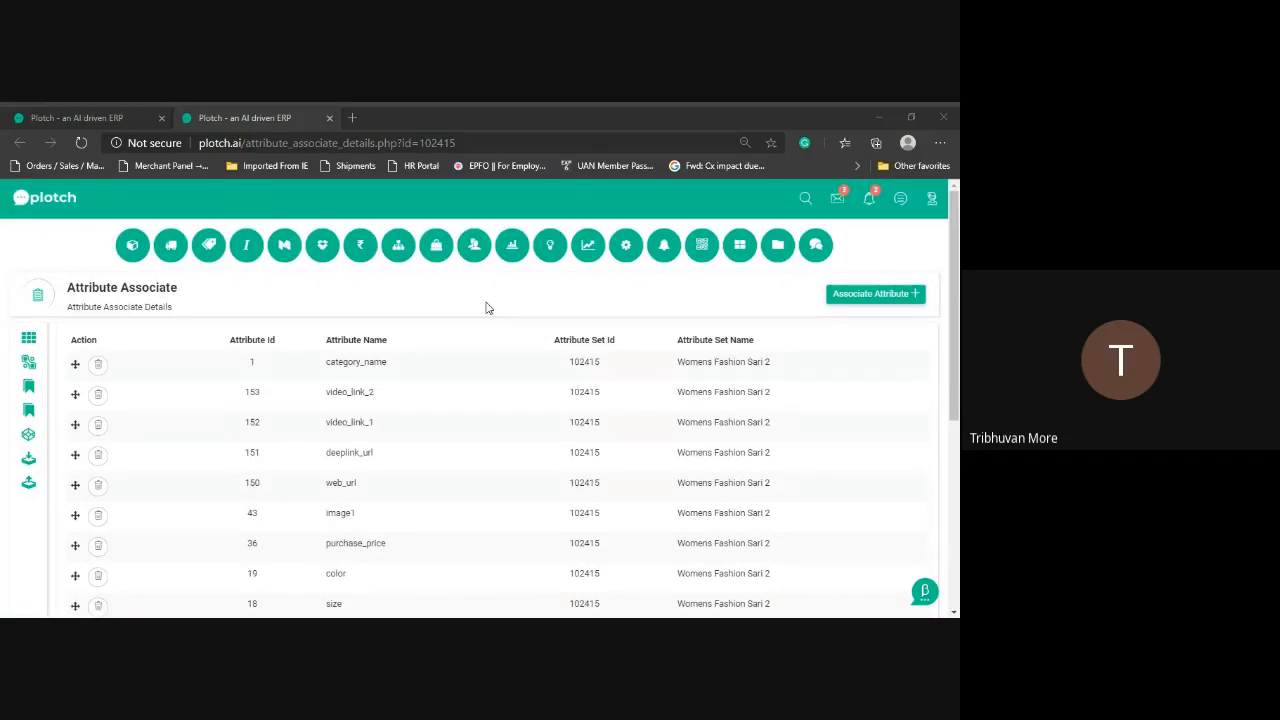
pyautogui.moveTo(208, 245)
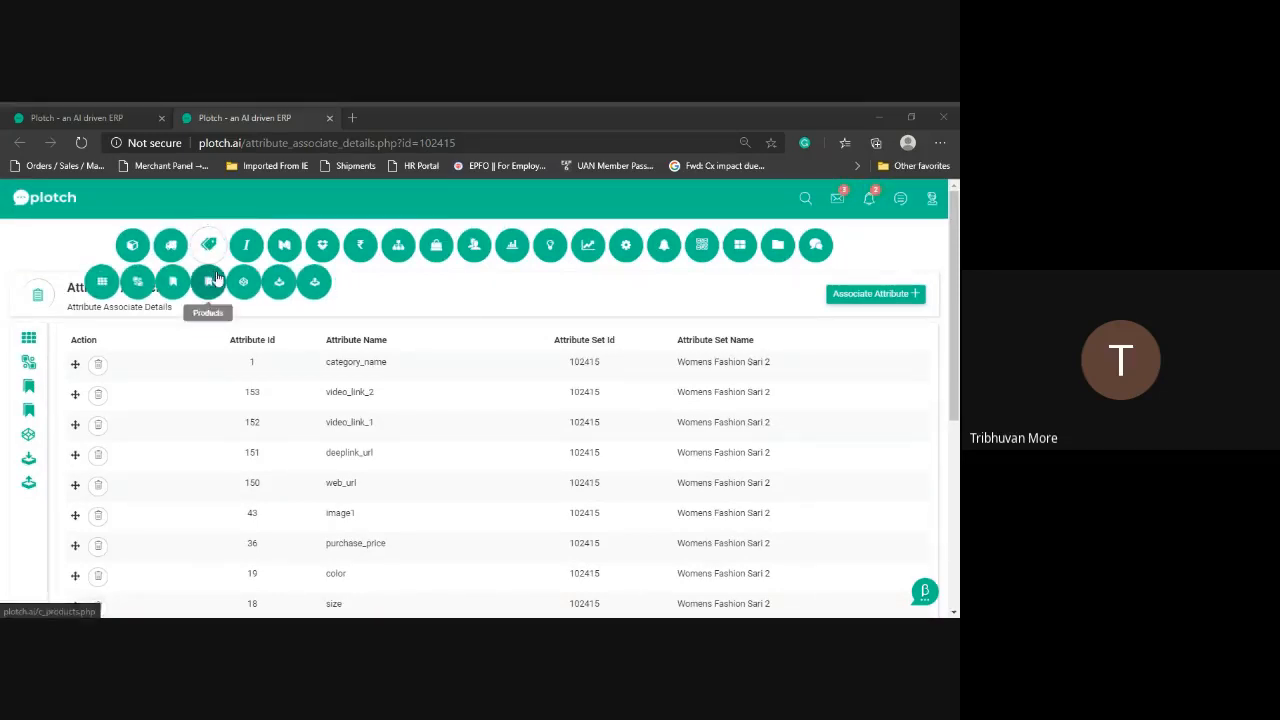
pyautogui.click(245, 284)
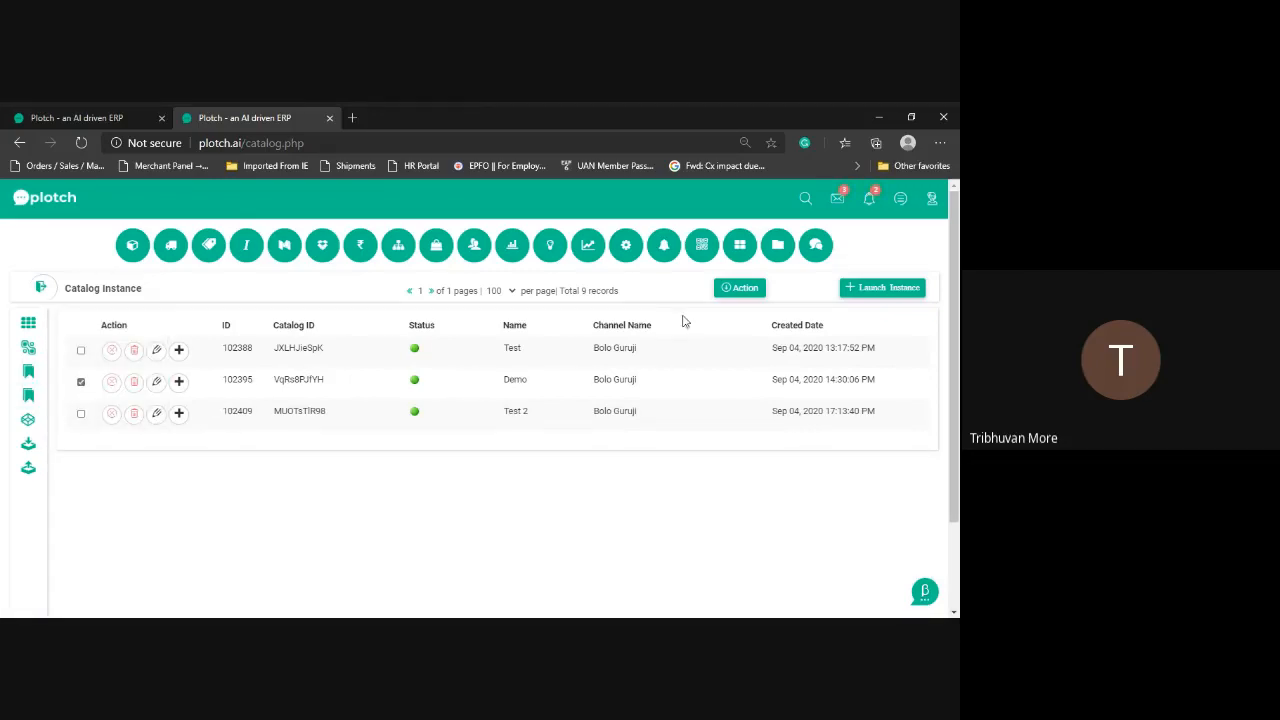
pyautogui.click(722, 296)
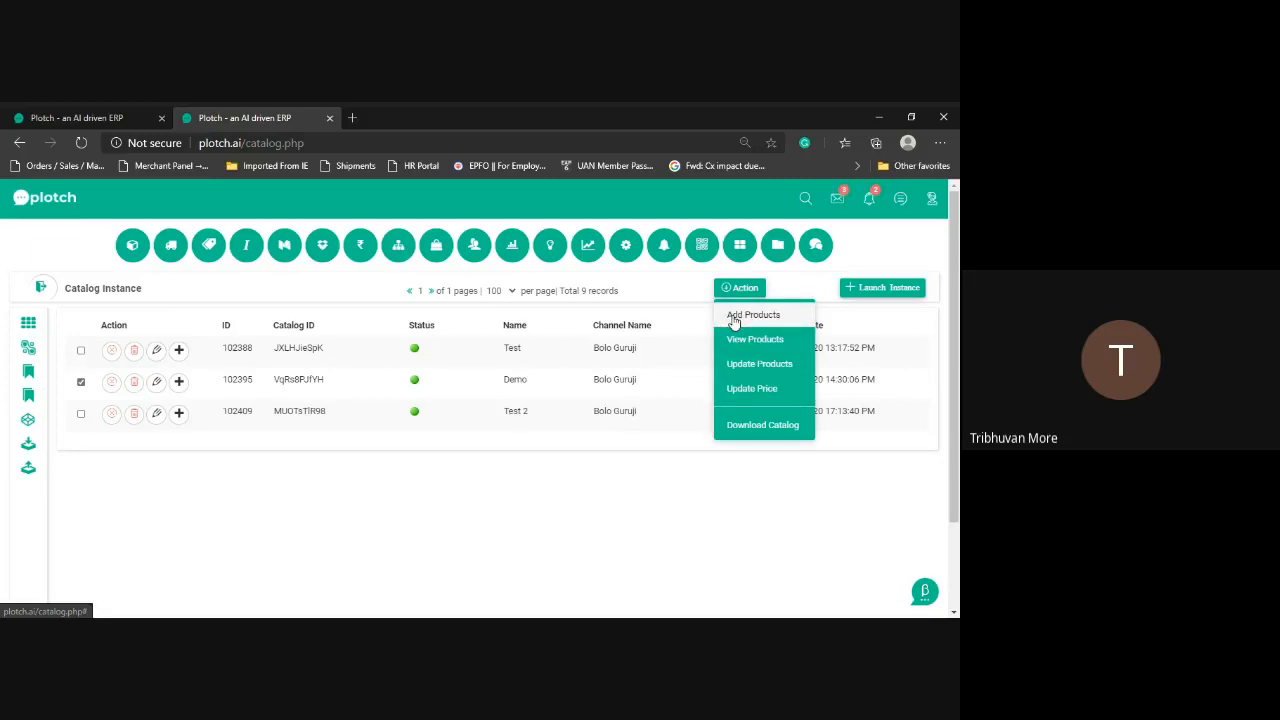
pyautogui.click(733, 317)
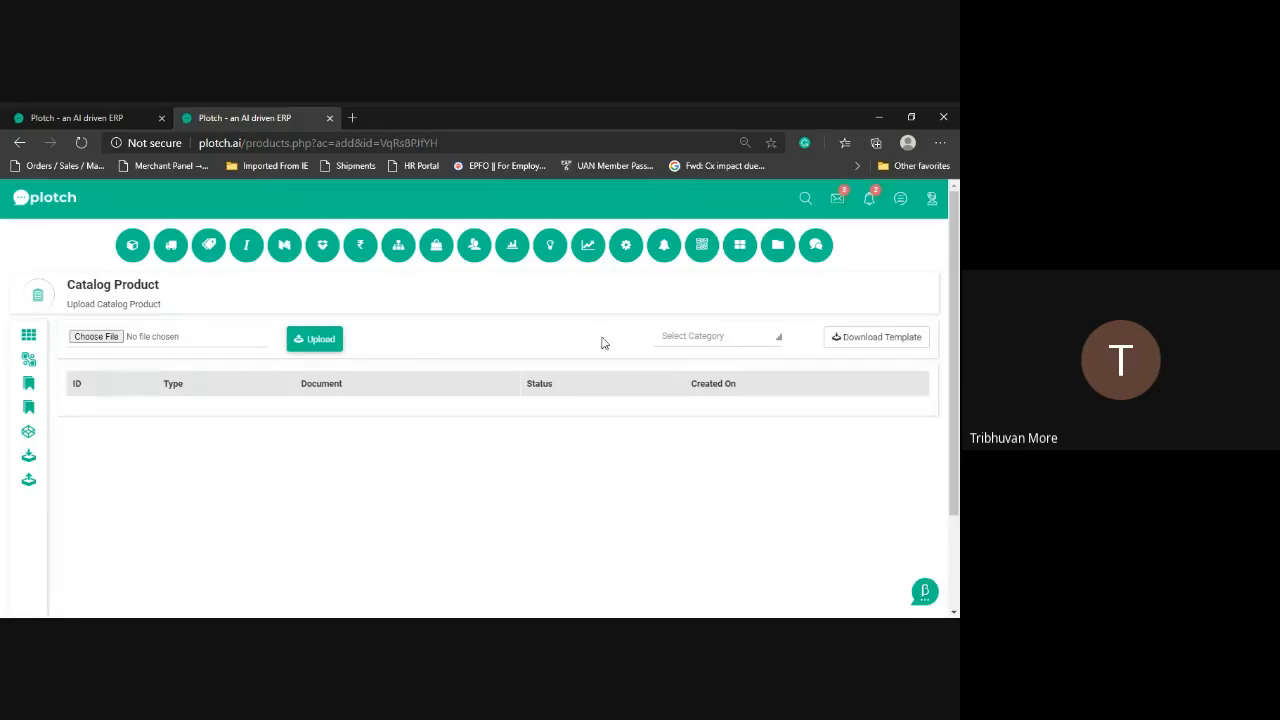
# Download the product upload template for the Sari category and open the downloaded file
pyautogui.click(677, 340)
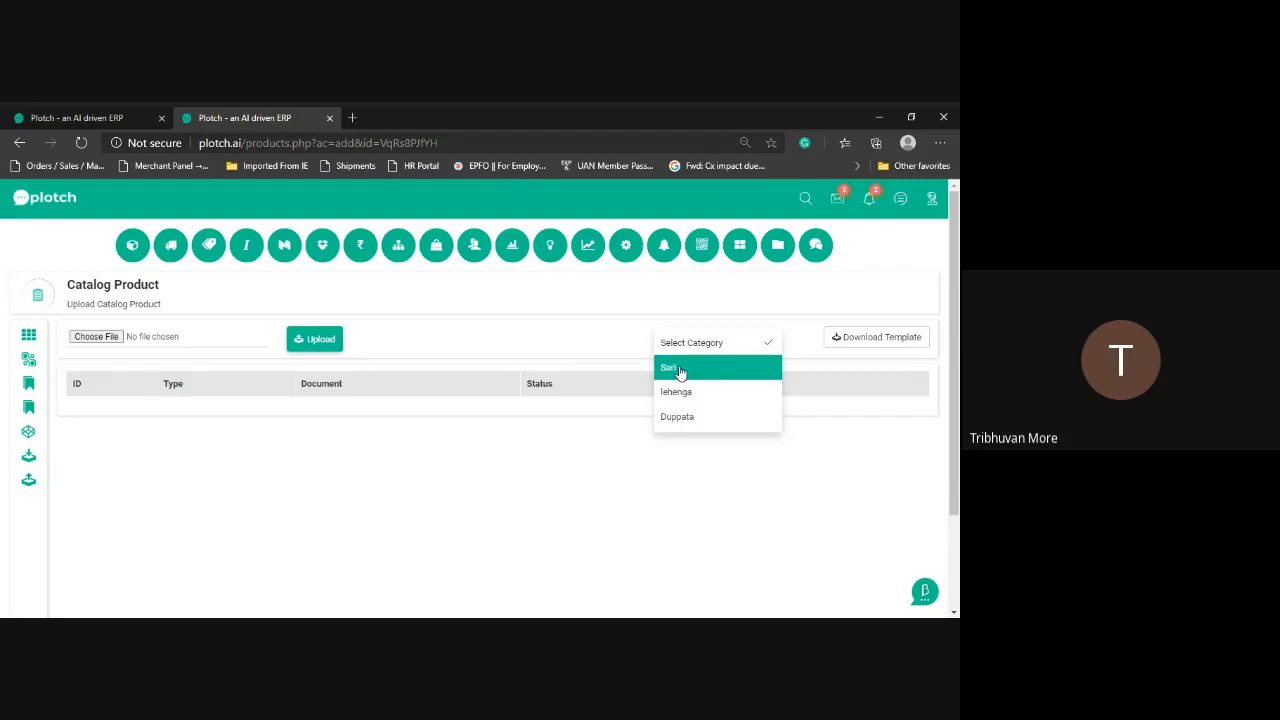
pyautogui.click(676, 369)
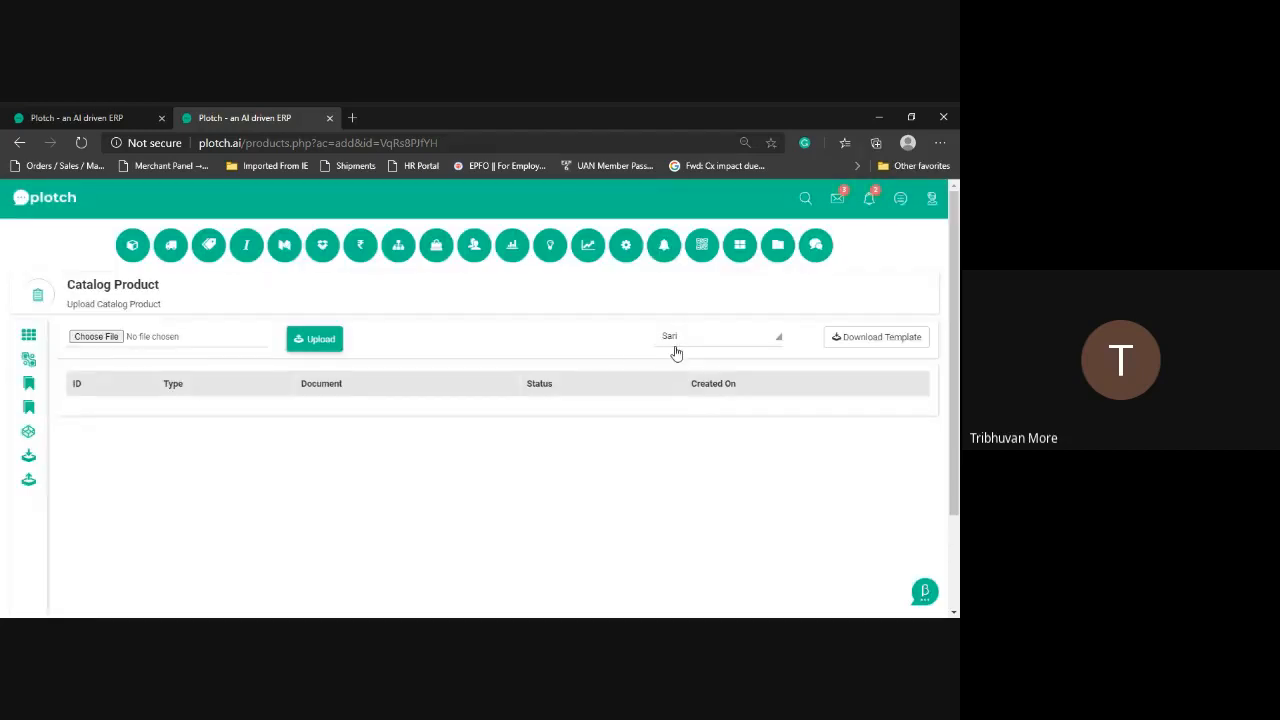
pyautogui.click(861, 344)
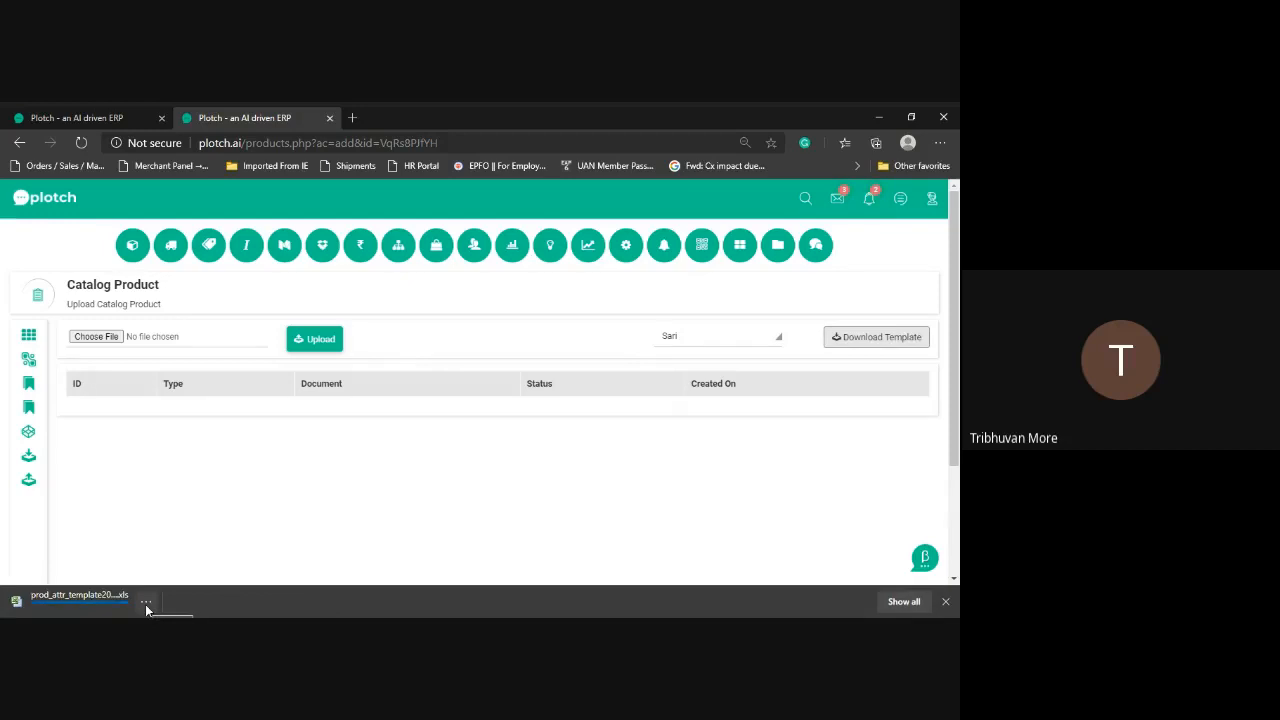
pyautogui.click(146, 605)
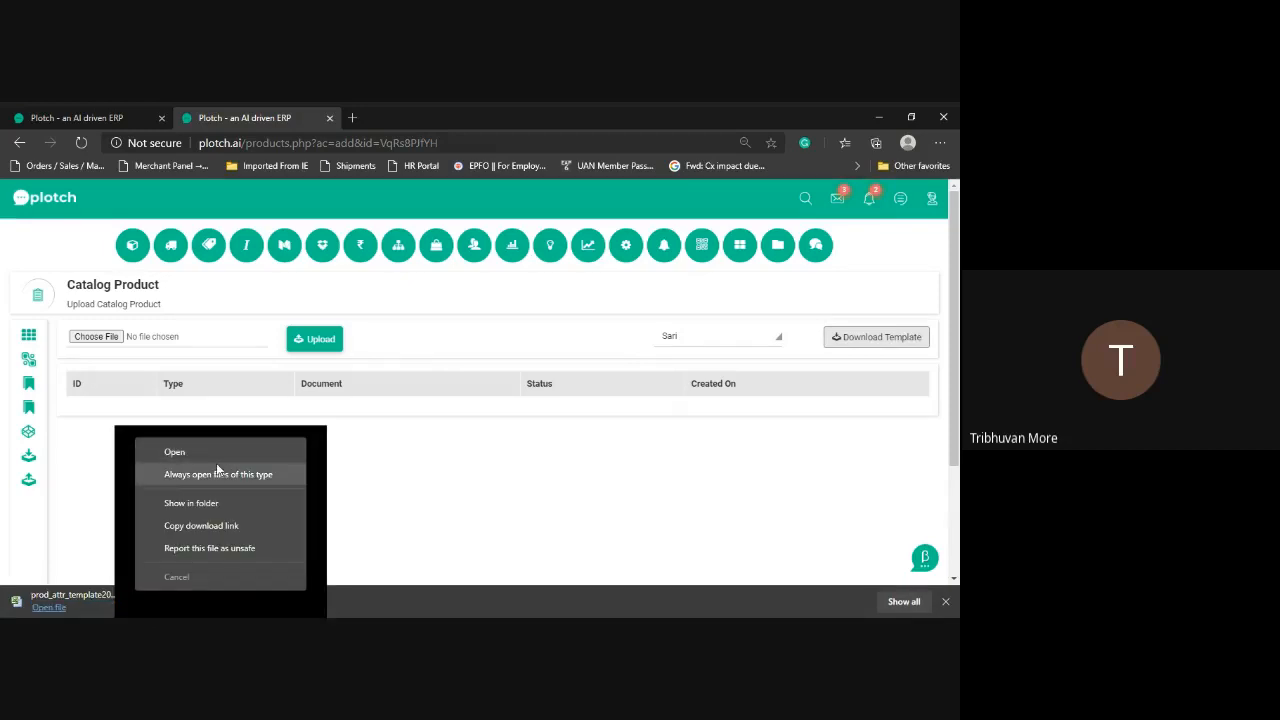
pyautogui.click(216, 457)
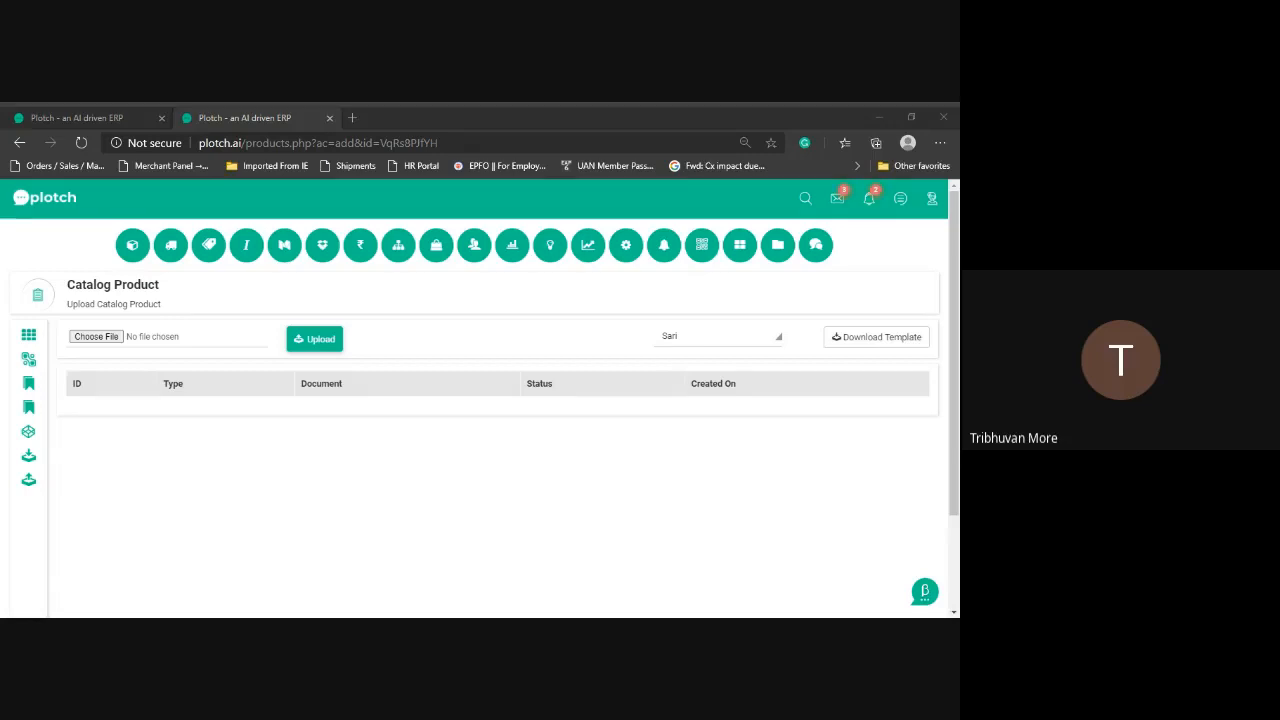
# Switch to the new template workbook in Excel and fit all column widths to their headers
pyautogui.hotkey('alt', 'Tab')
pyautogui.hotkey('alt', 'Tab')
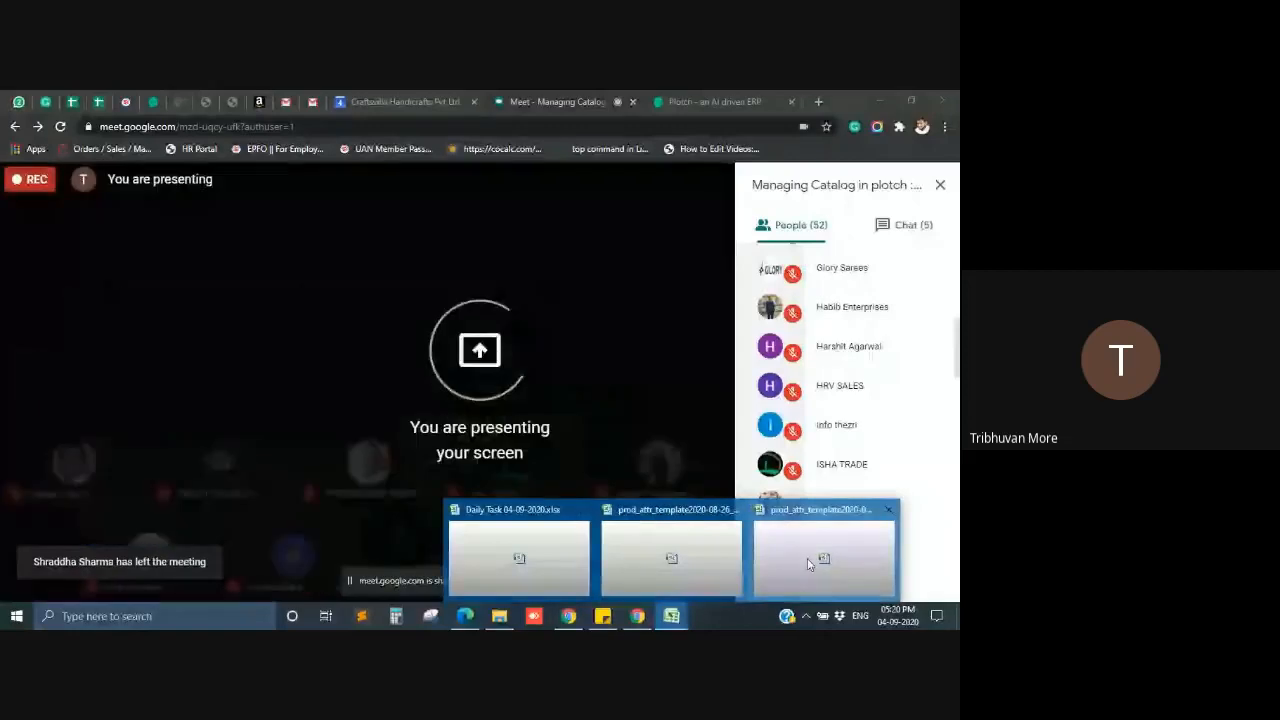
pyautogui.click(807, 558)
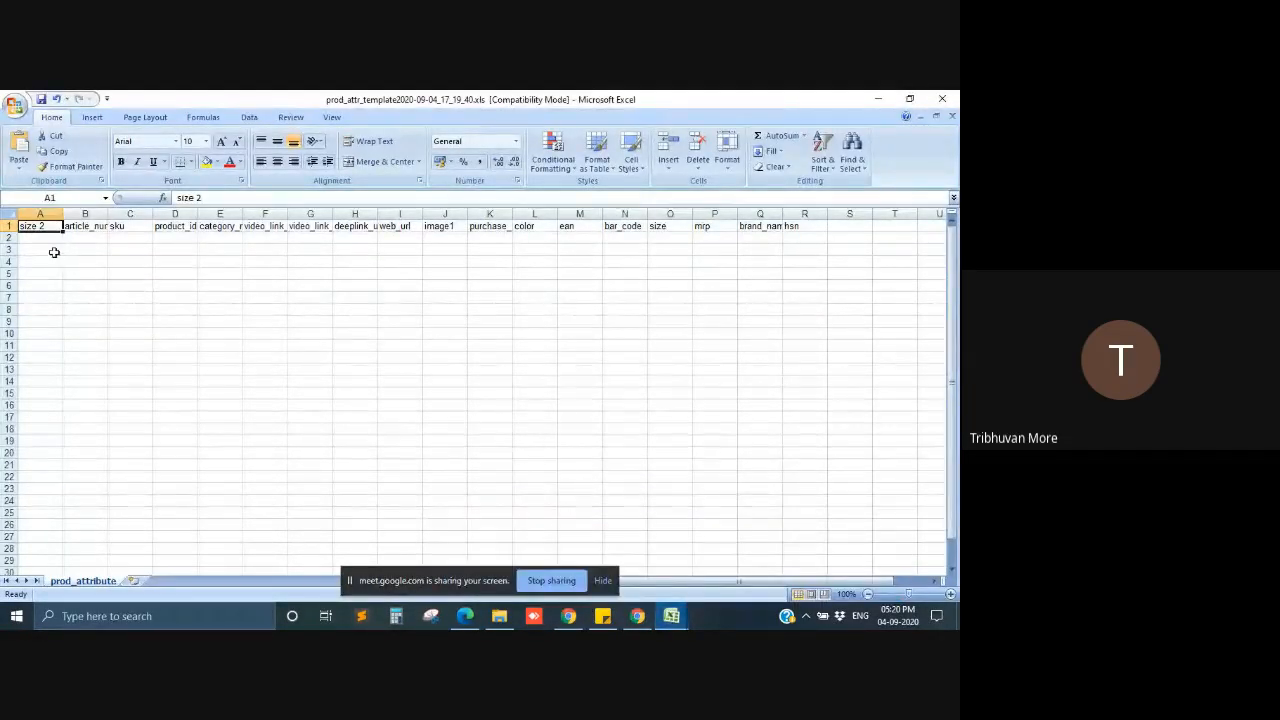
pyautogui.click(10, 214)
pyautogui.doubleClick(60, 213)
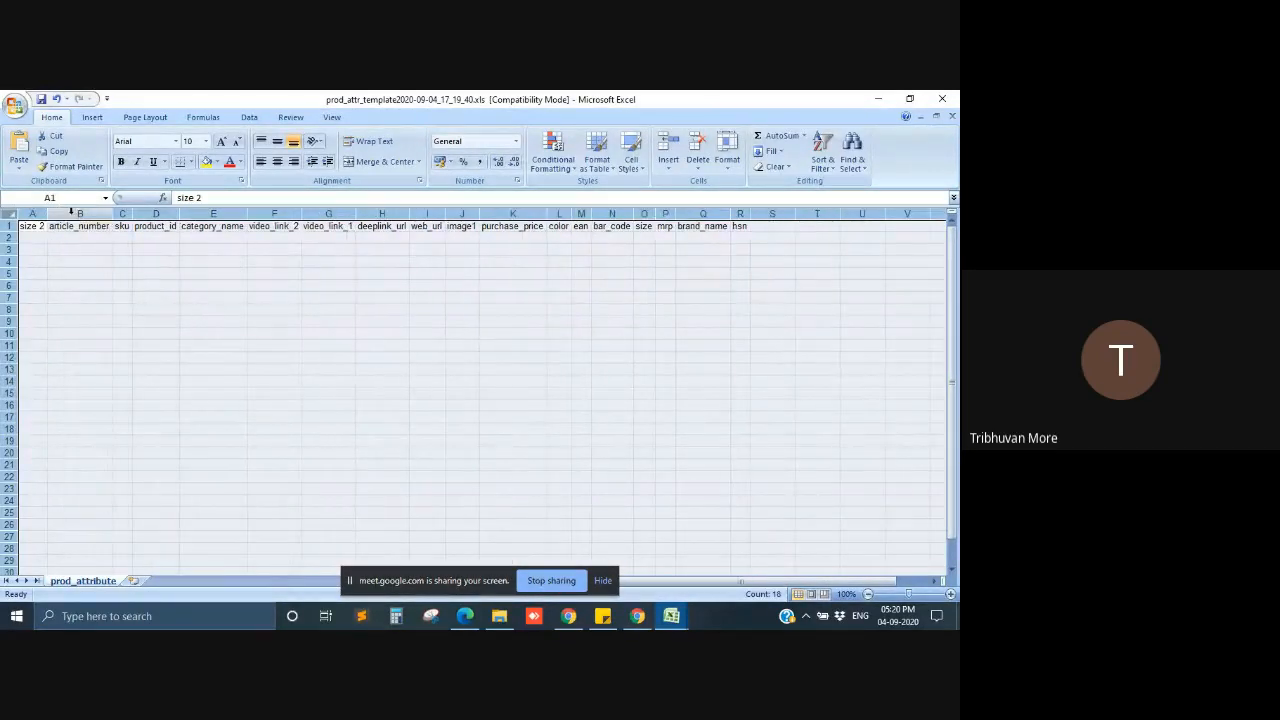
pyautogui.click(86, 237)
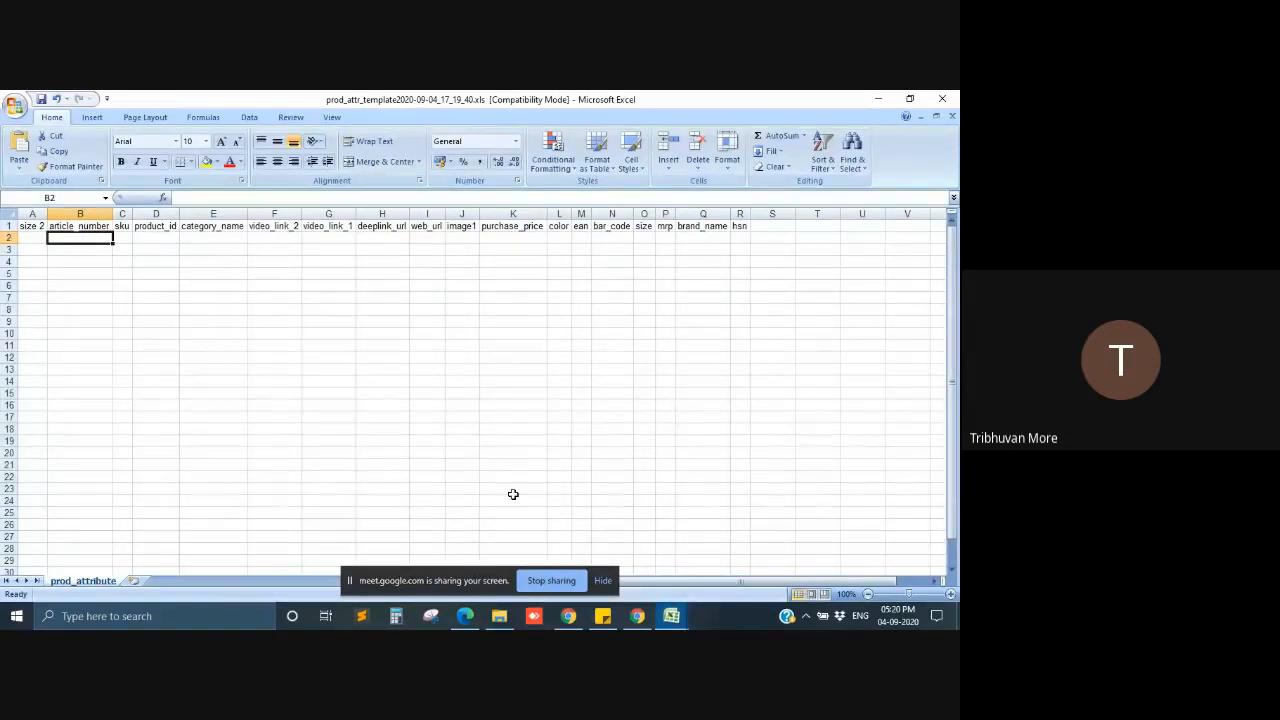
# Copy the article_number values from the filled 2020-08-26 template into the article_number column of the new template
pyautogui.moveTo(673, 617)
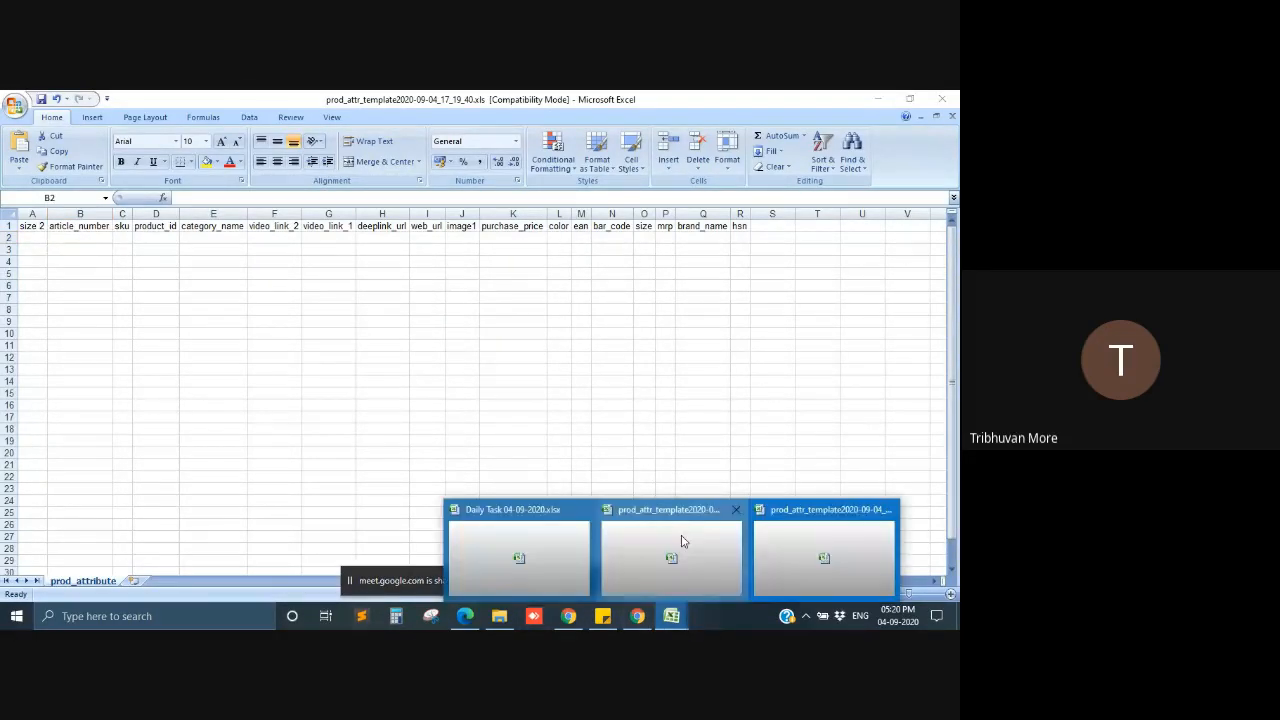
pyautogui.click(680, 537)
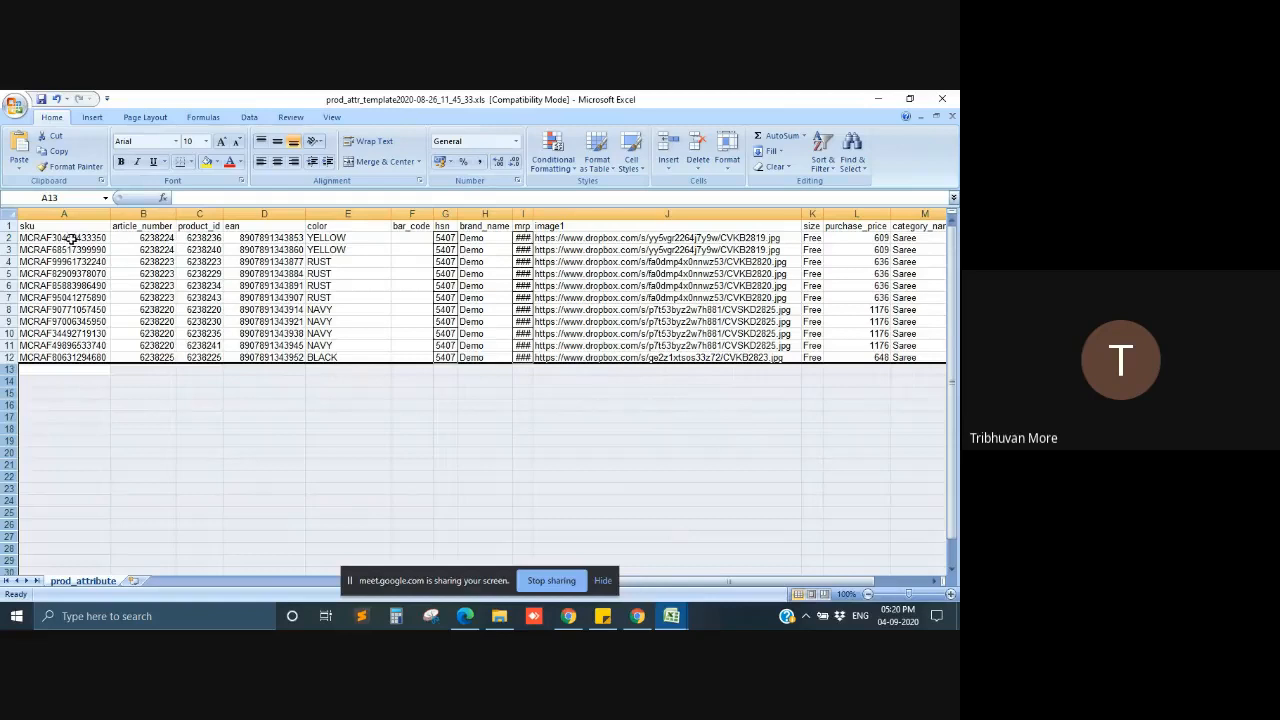
pyautogui.click(134, 241)
pyautogui.hotkey('ctrl', 'shift', 'Down')
pyautogui.hotkey('ctrl', 'c')
pyautogui.hotkey('alt', 'Tab')
pyautogui.hotkey('ctrl', 'v')
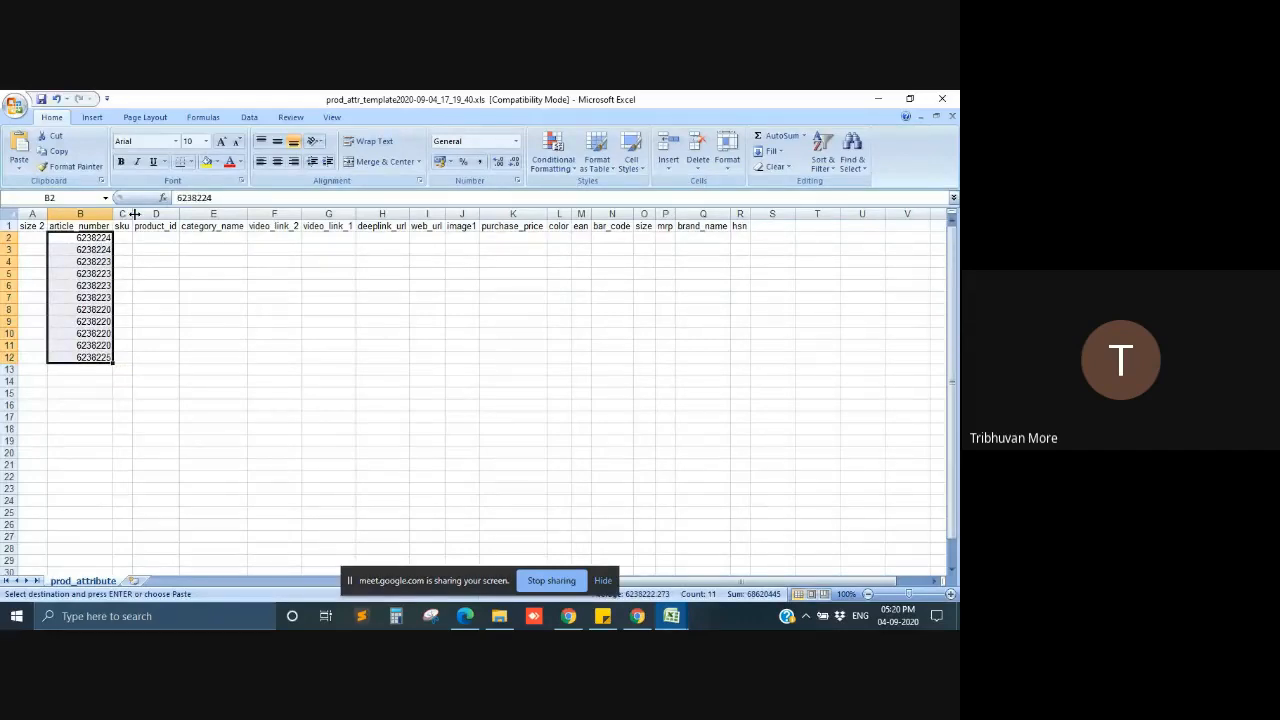
# Copy the sku values from the filled template into the new template's sku column and fit the column width
pyautogui.hotkey('alt', 'Tab')
pyautogui.click(85, 239)
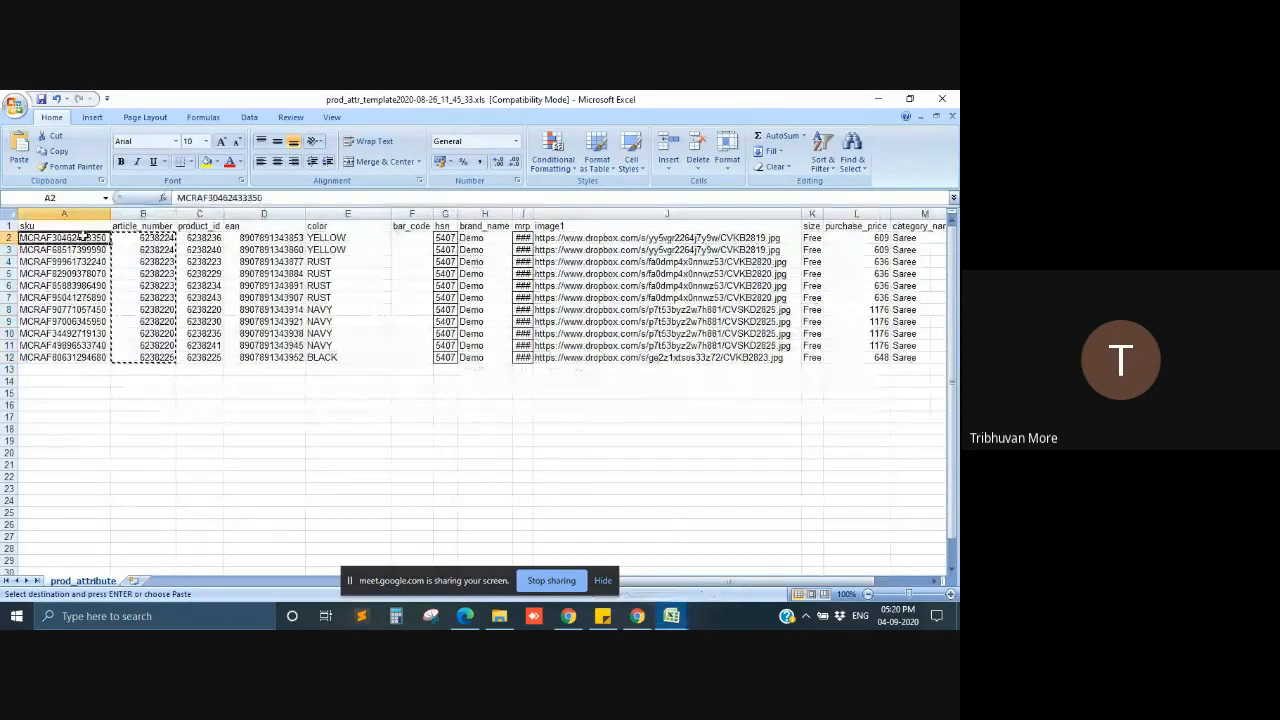
pyautogui.hotkey('ctrl', 'shift', 'Down')
pyautogui.hotkey('alt', 'Tab')
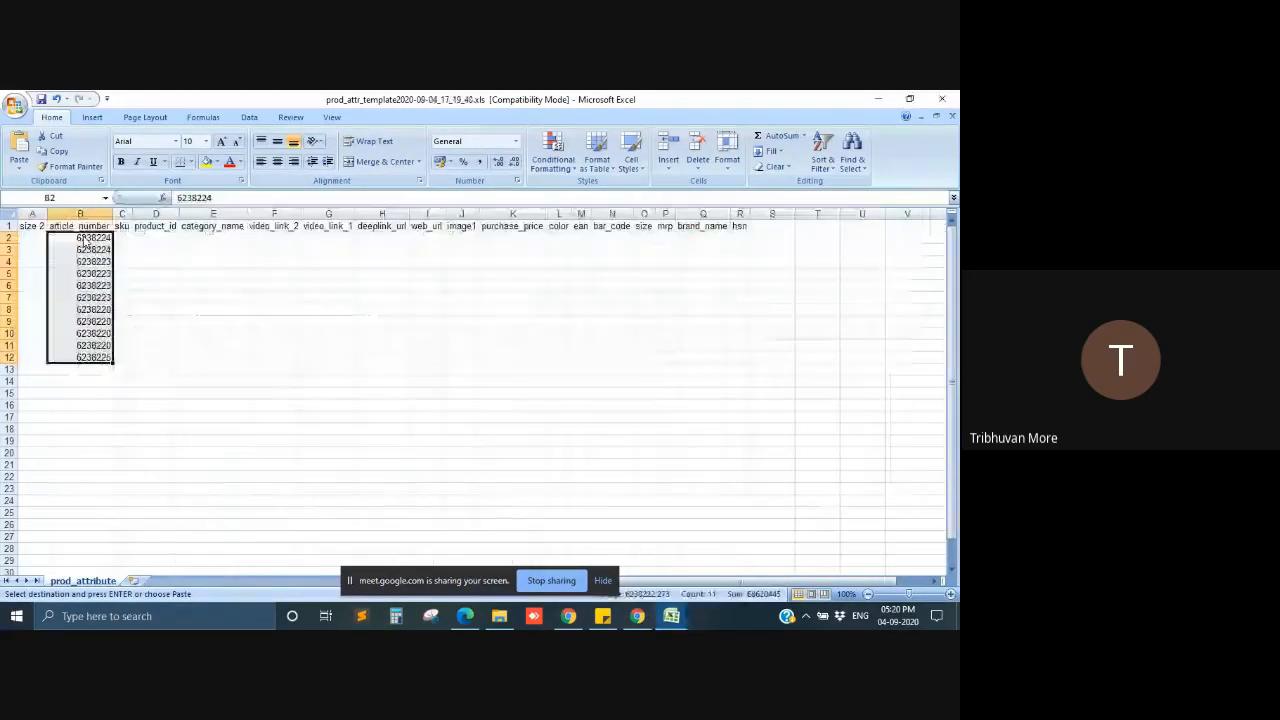
pyautogui.click(122, 237)
pyautogui.hotkey('ctrl', 'v')
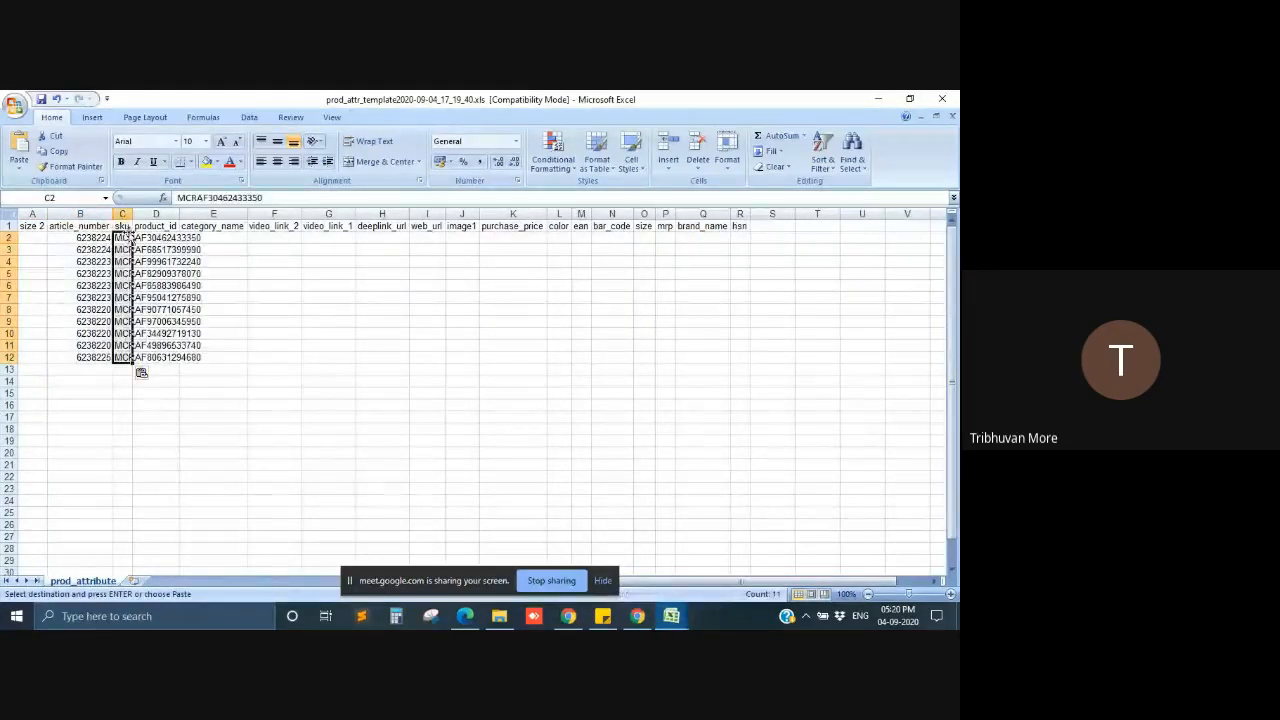
pyautogui.doubleClick(133, 216)
# Copy the product_id values from the filled template into the new template's product_id column
pyautogui.hotkey('alt', 'Tab')
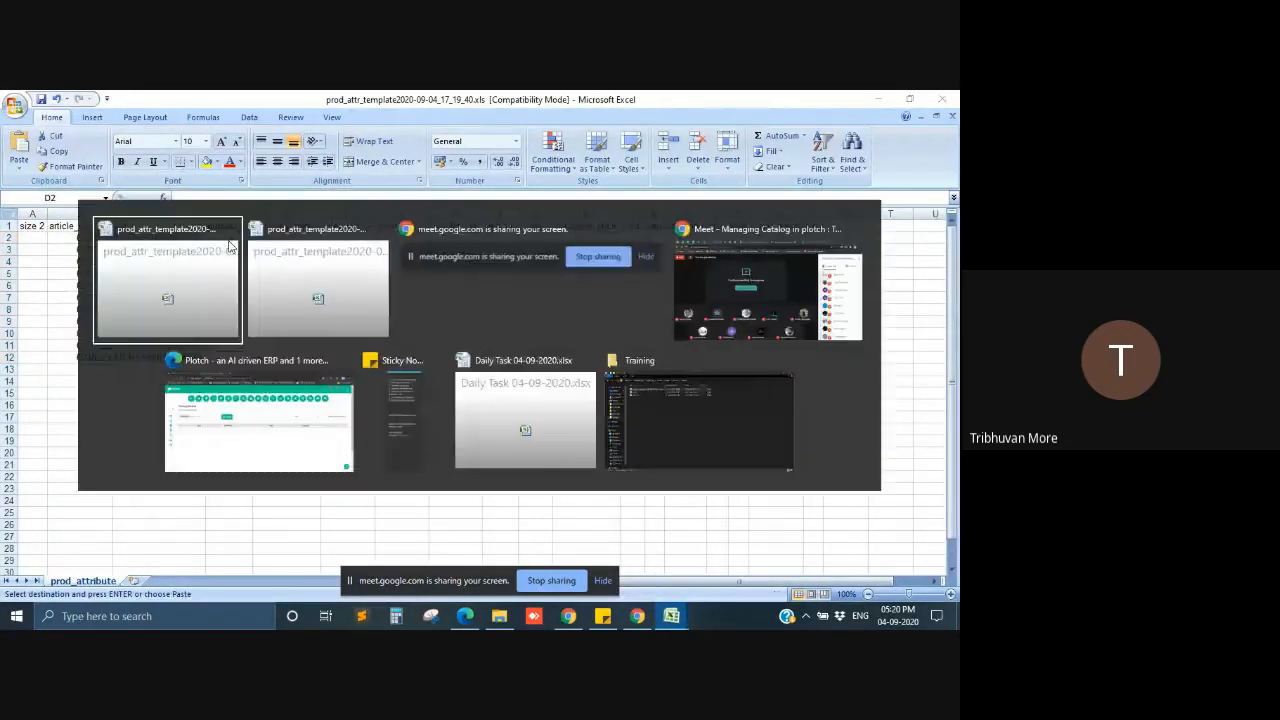
pyautogui.click(198, 236)
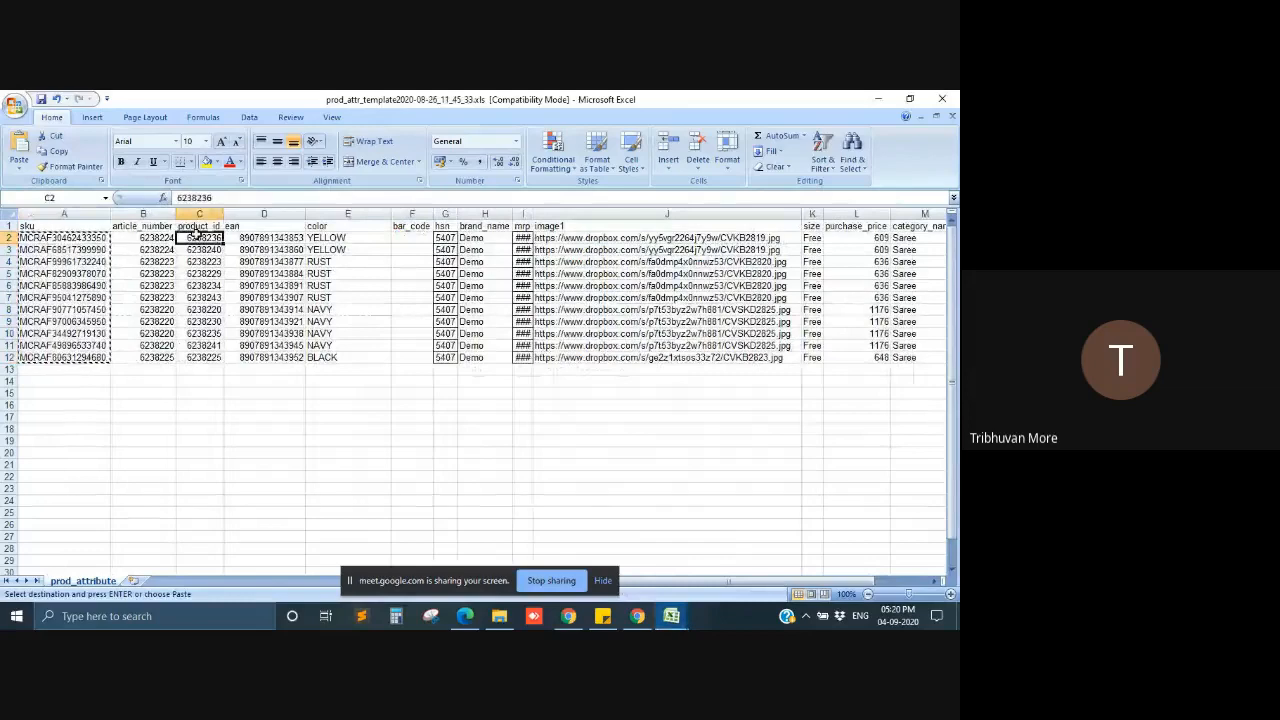
pyautogui.hotkey('ctrl', 'shift', 'Down')
pyautogui.hotkey('ctrl', 'c')
pyautogui.hotkey('alt', 'Tab')
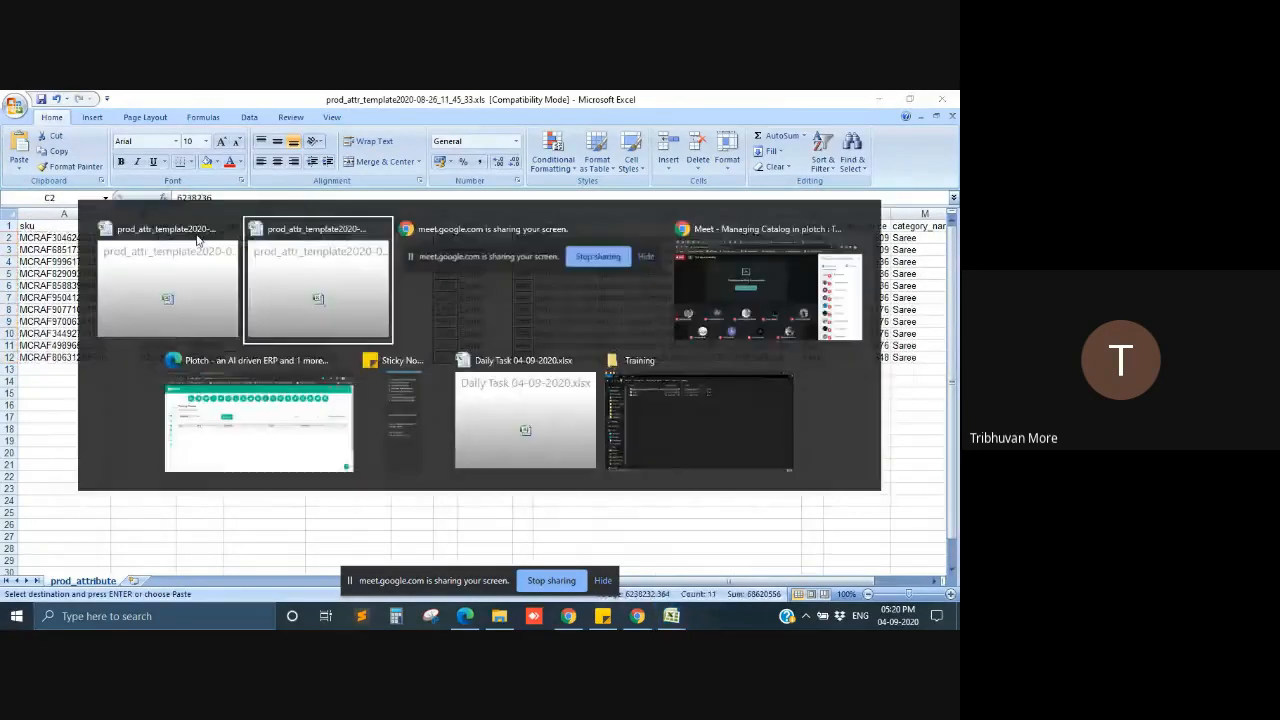
pyautogui.hotkey('ctrl', 'v')
# Copy the ean values from the filled template into the new template's ean column
pyautogui.hotkey('alt', 'Tab')
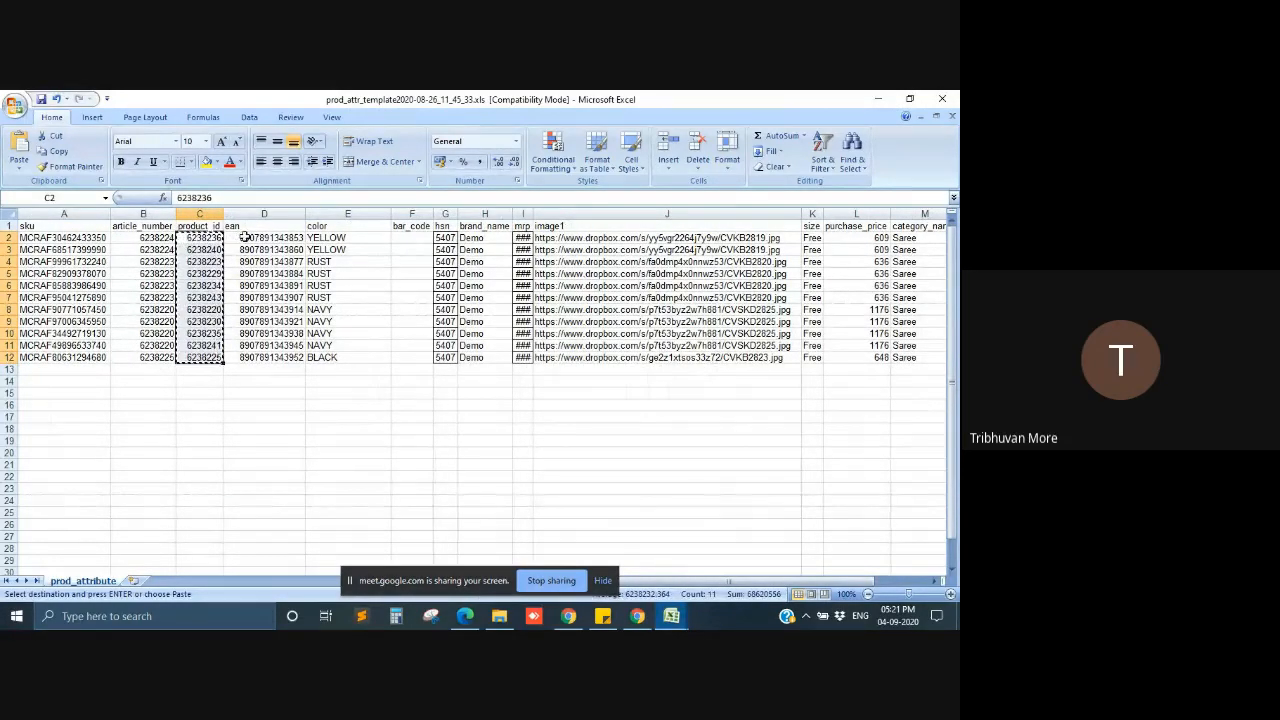
pyautogui.click(244, 237)
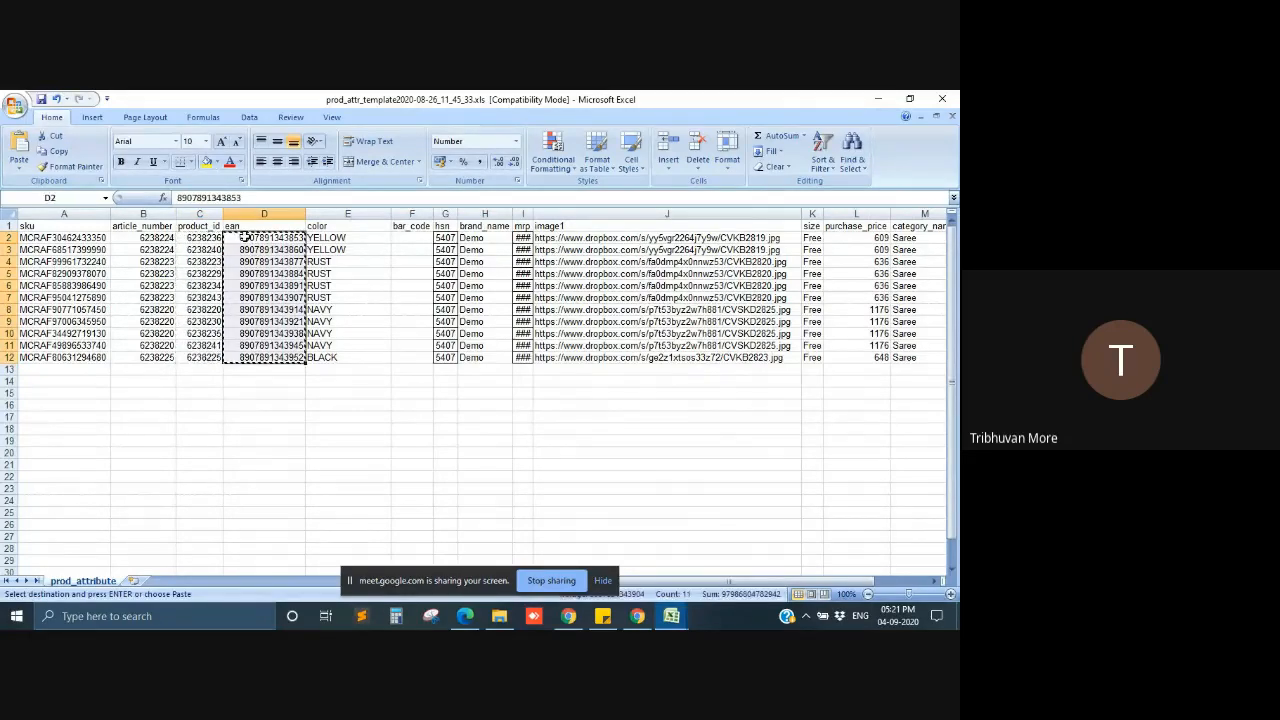
pyautogui.hotkey('alt', 'Tab')
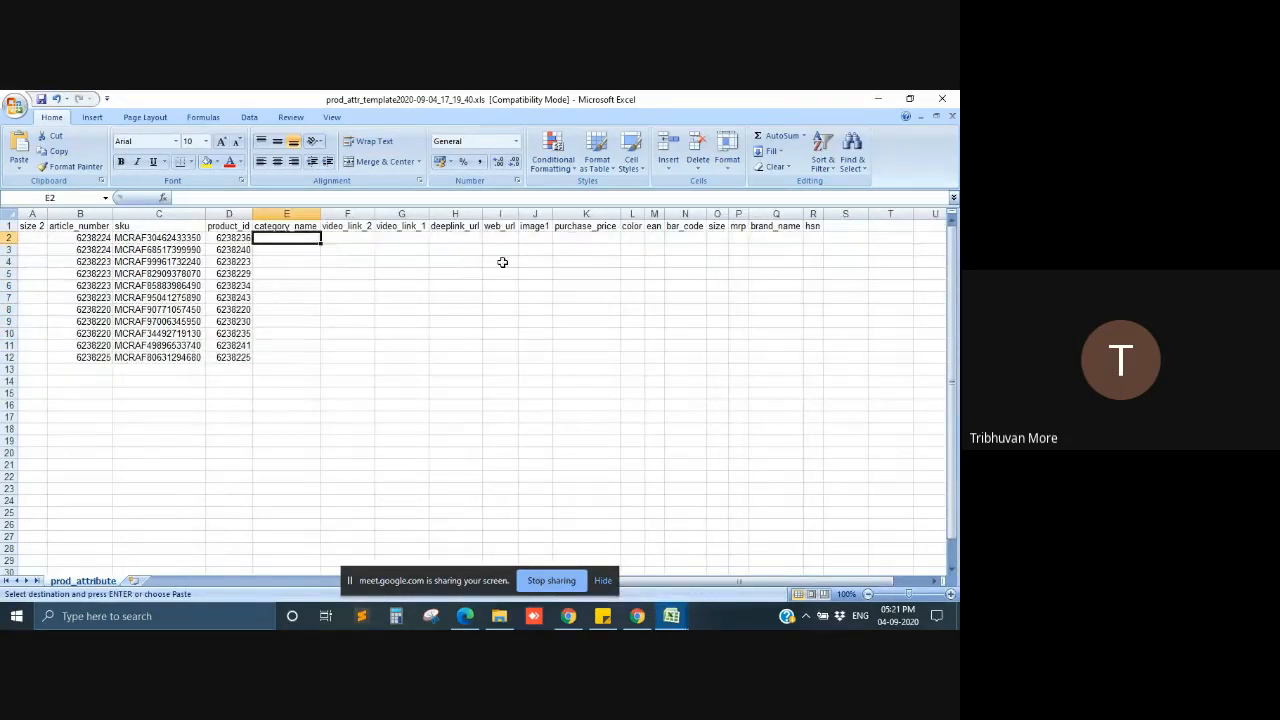
pyautogui.click(654, 238)
pyautogui.hotkey('ctrl', 'v')
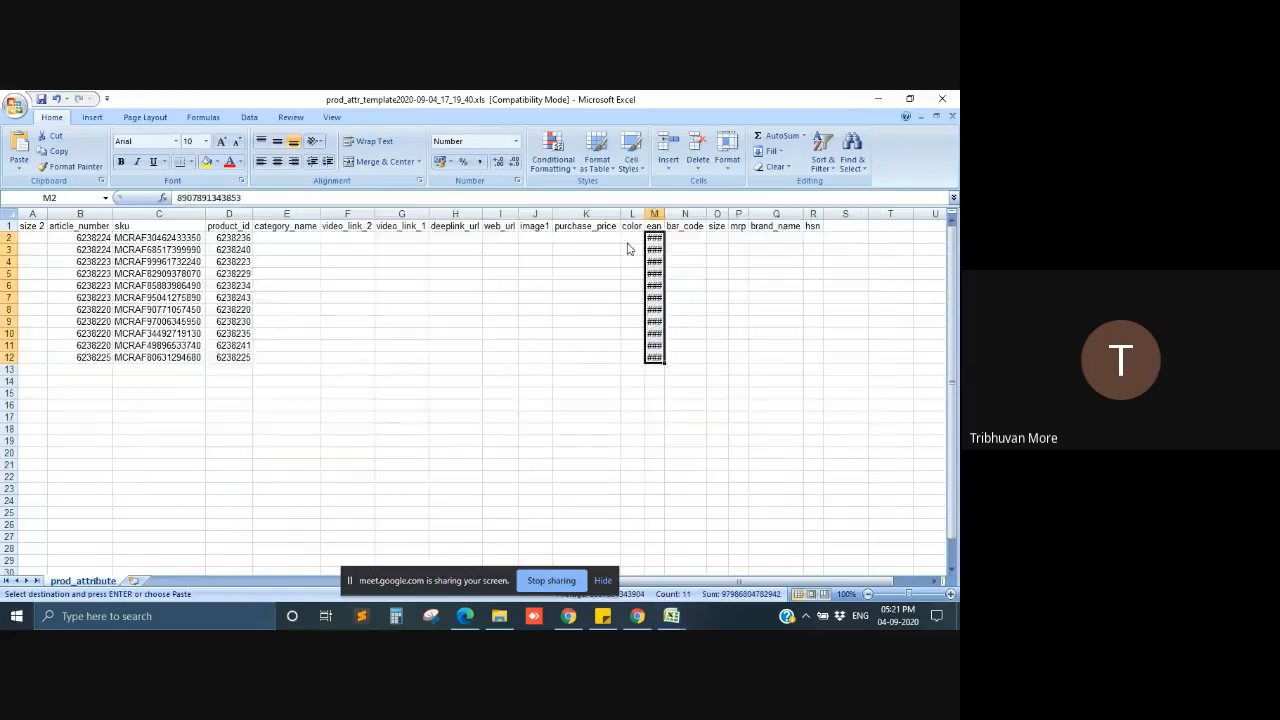
# Copy the color values from the filled template into the new template's color column and fit the color and ean column widths
pyautogui.hotkey('alt', 'Tab')
pyautogui.click(333, 238)
pyautogui.hotkey('ctrl', 'shift', 'Down')
pyautogui.hotkey('ctrl', 'c')
pyautogui.hotkey('alt', 'Tab')
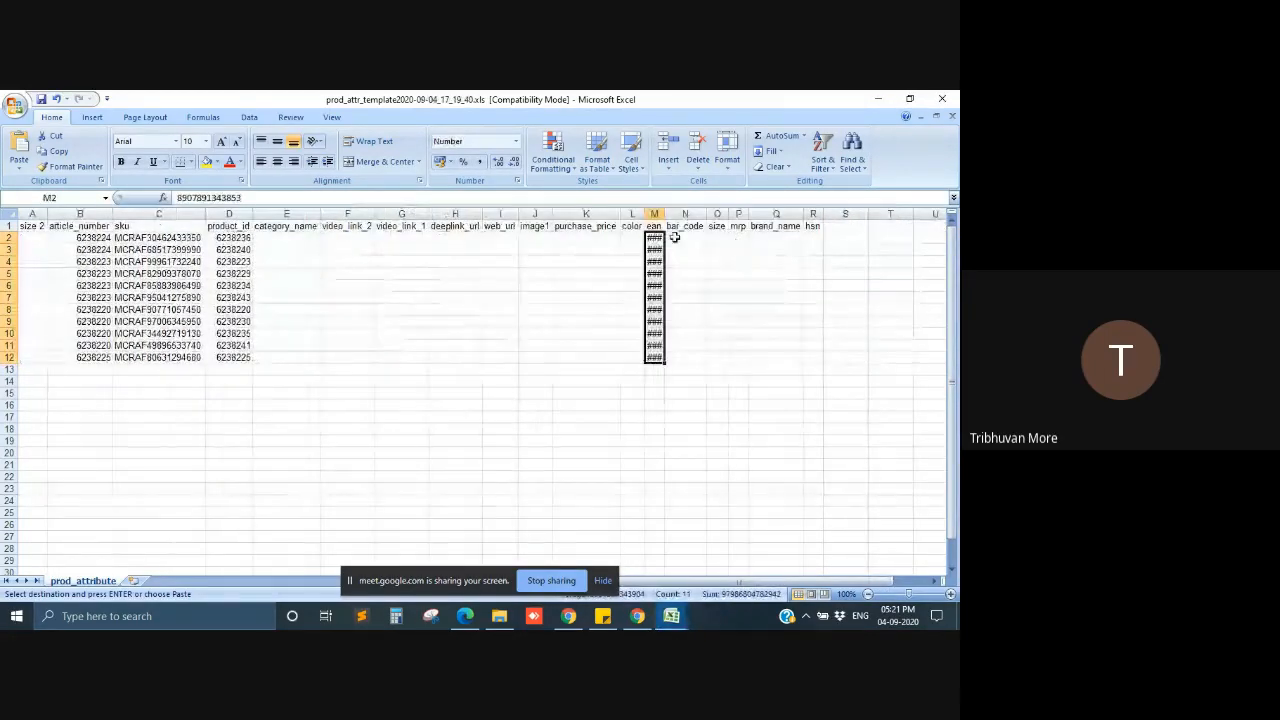
pyautogui.click(632, 238)
pyautogui.hotkey('ctrl', 'v')
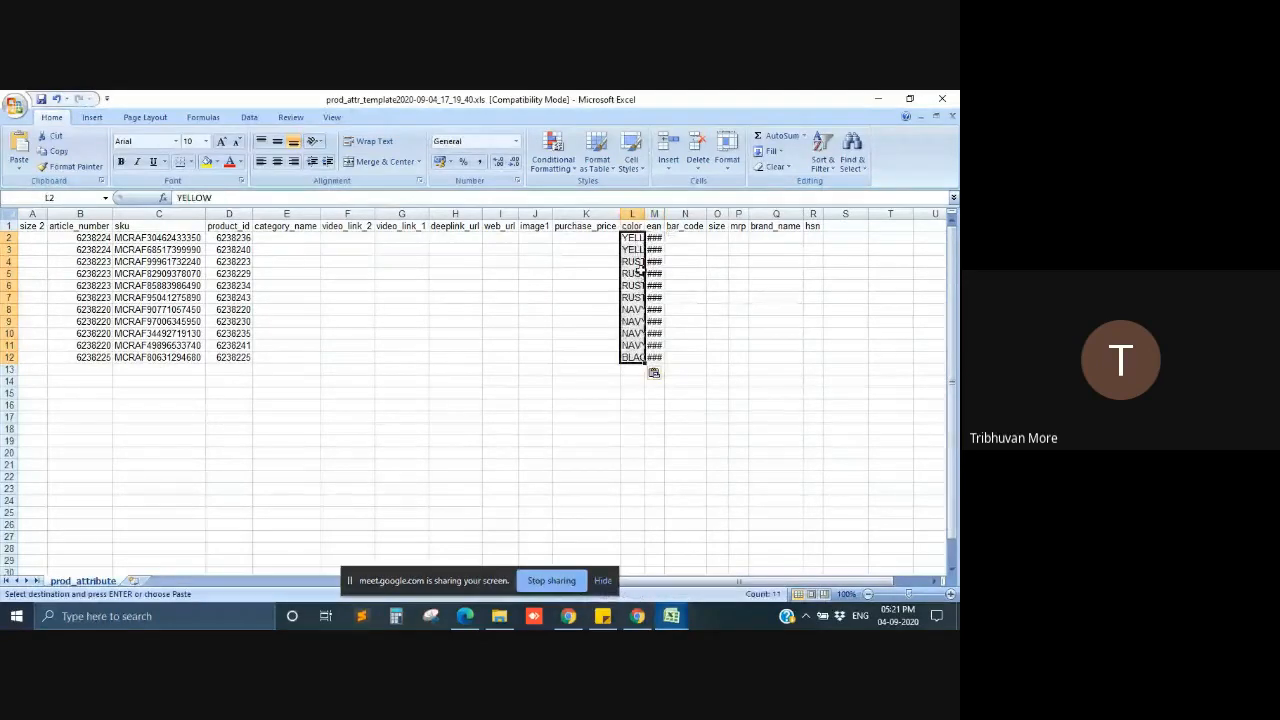
pyautogui.doubleClick(645, 214)
pyautogui.doubleClick(684, 214)
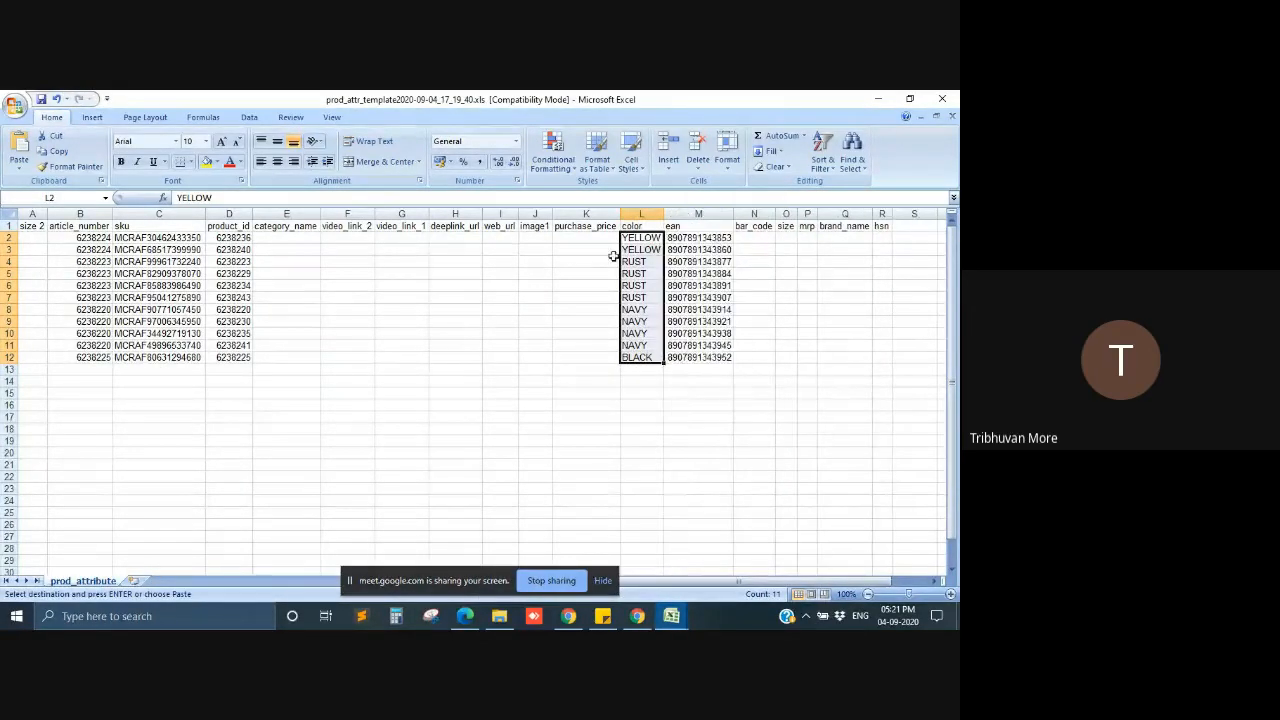
# Copy the hsn values from the filled template into the new template's hsn column
pyautogui.hotkey('alt', 'Tab')
pyautogui.click(441, 237)
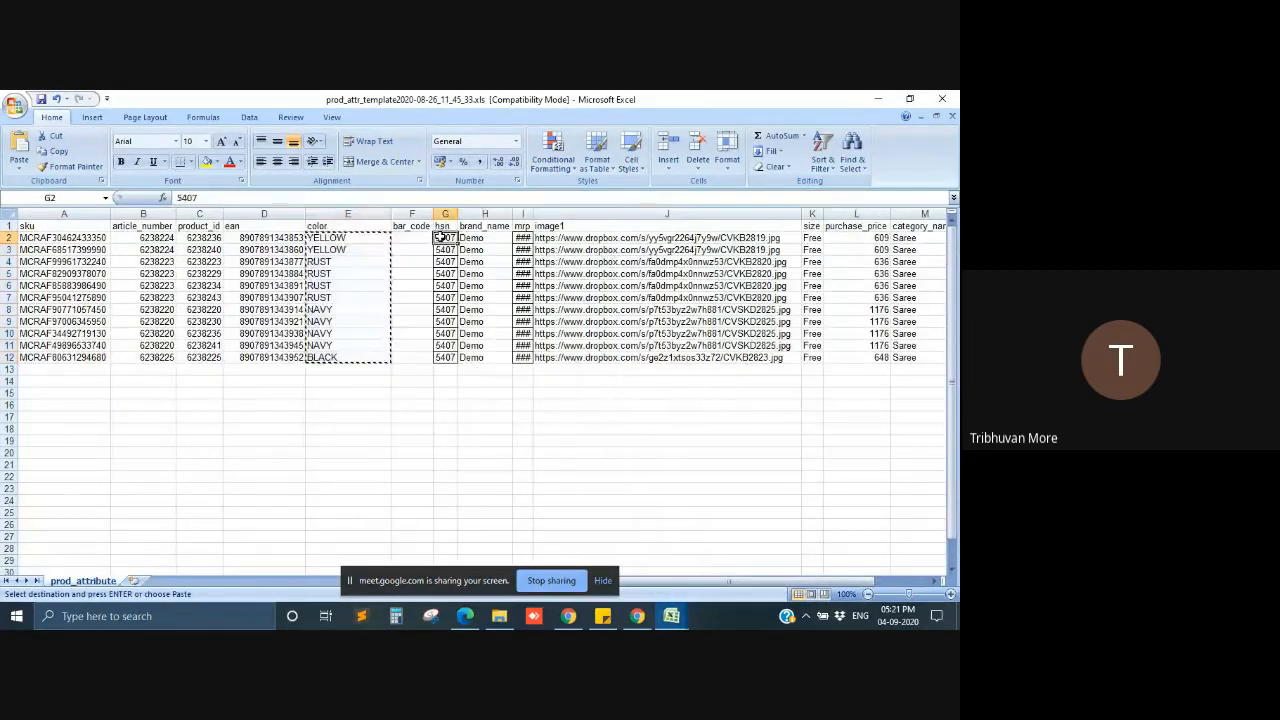
pyautogui.hotkey('alt', 'Tab')
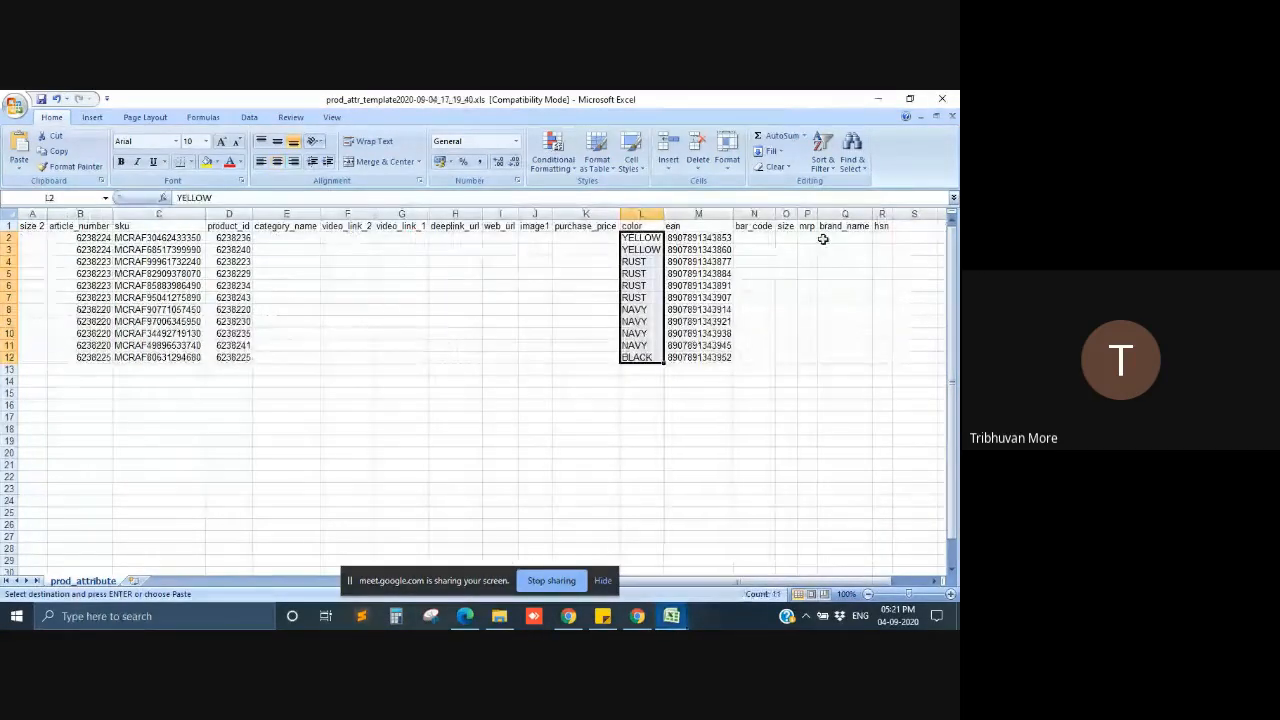
pyautogui.moveTo(883, 243); pyautogui.dragTo(897, 371)
pyautogui.hotkey('ctrl', 'v')
pyautogui.hotkey('alt', 'Tab')
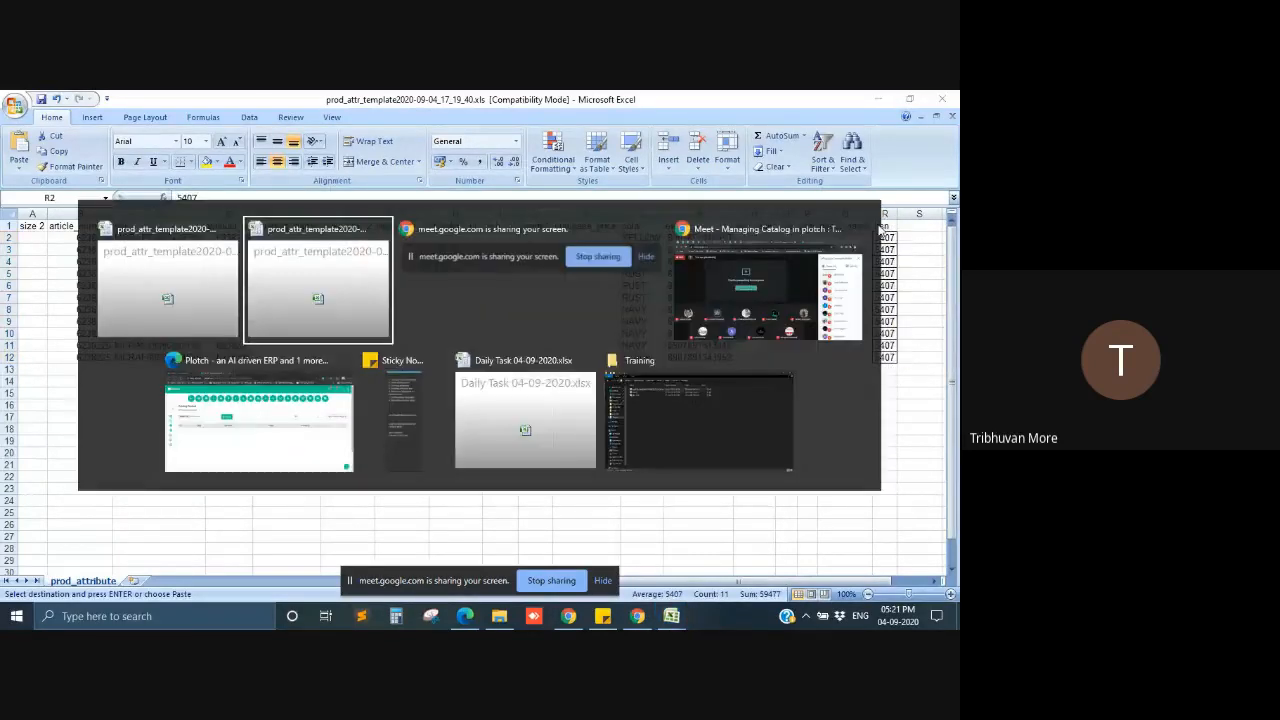
# Copy the brand_name values from the filled template into the new template's brand_name column
pyautogui.click(478, 237)
pyautogui.hotkey('ctrl', 'shift', 'Down')
pyautogui.hotkey('ctrl', 'c')
pyautogui.hotkey('alt', 'Tab')
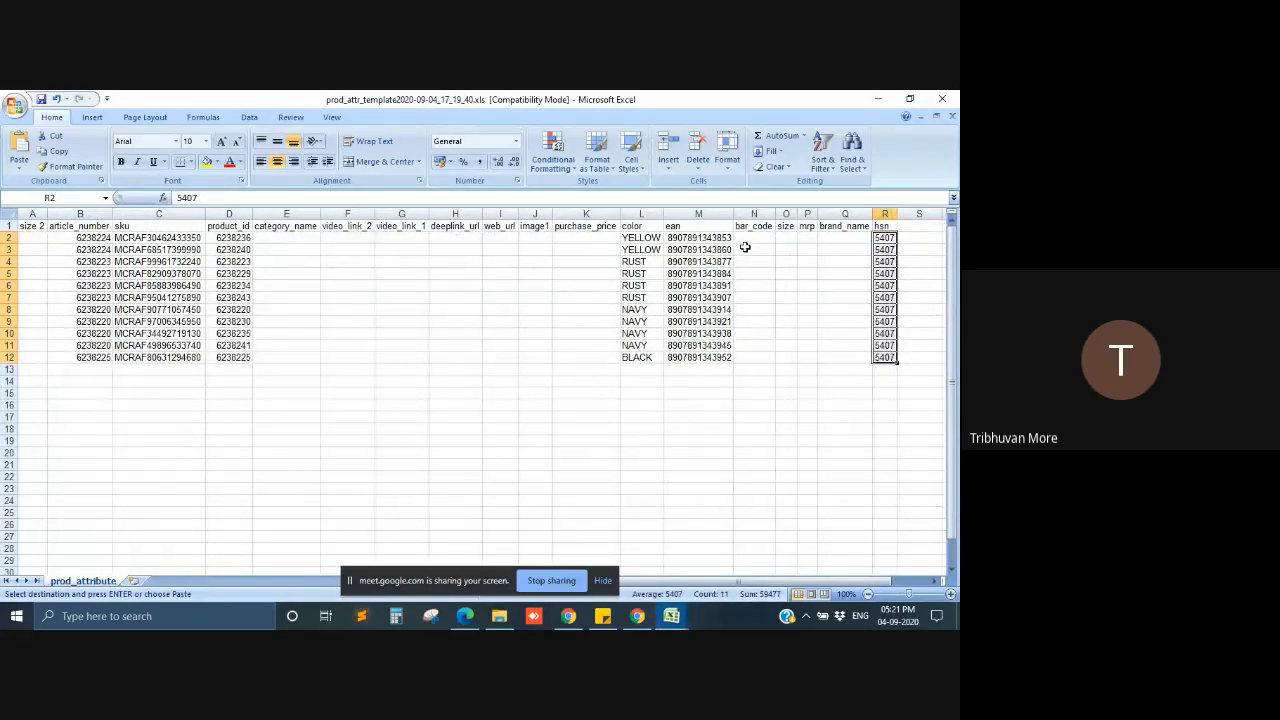
pyautogui.click(834, 238)
pyautogui.hotkey('ctrl', 'v')
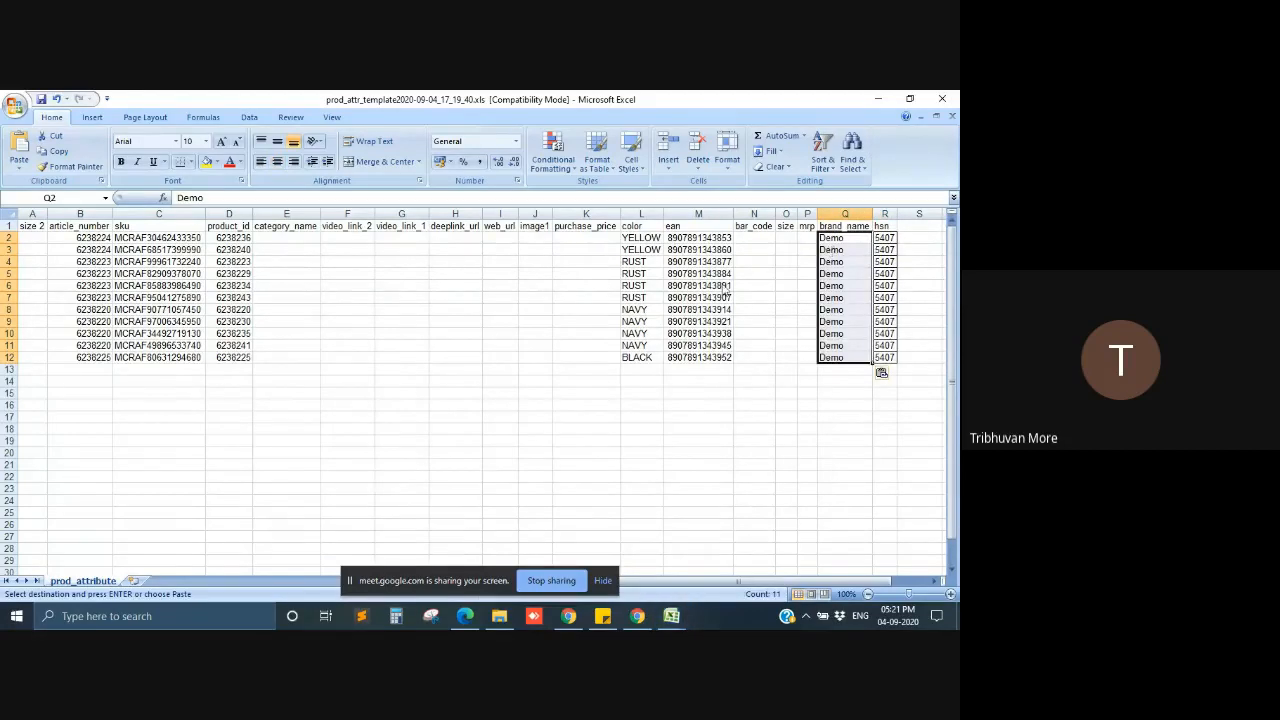
# Fit the mrp column width in the filled template and copy its mrp values into the new template's mrp column
pyautogui.hotkey('ctrl', 'Tab')
pyautogui.doubleClick(533, 213)
pyautogui.click(525, 238)
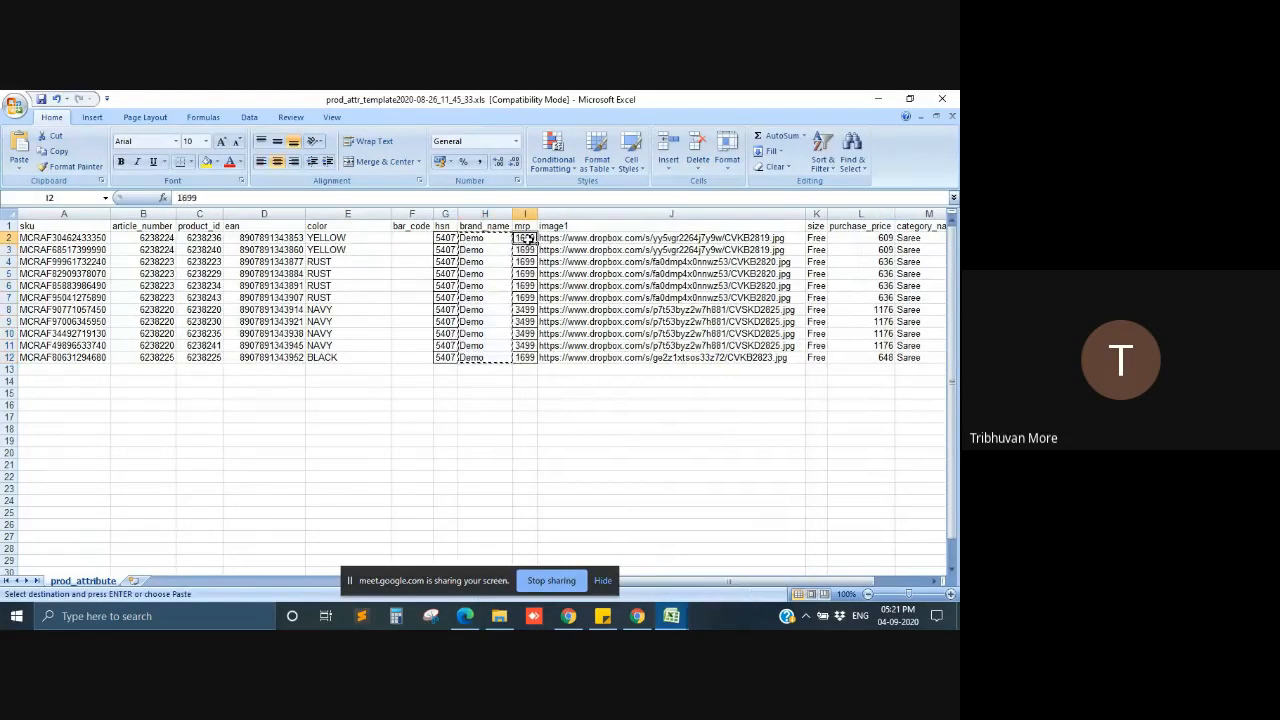
pyautogui.hotkey('ctrl', 'shift', 'Down')
pyautogui.hotkey('ctrl', 'c')
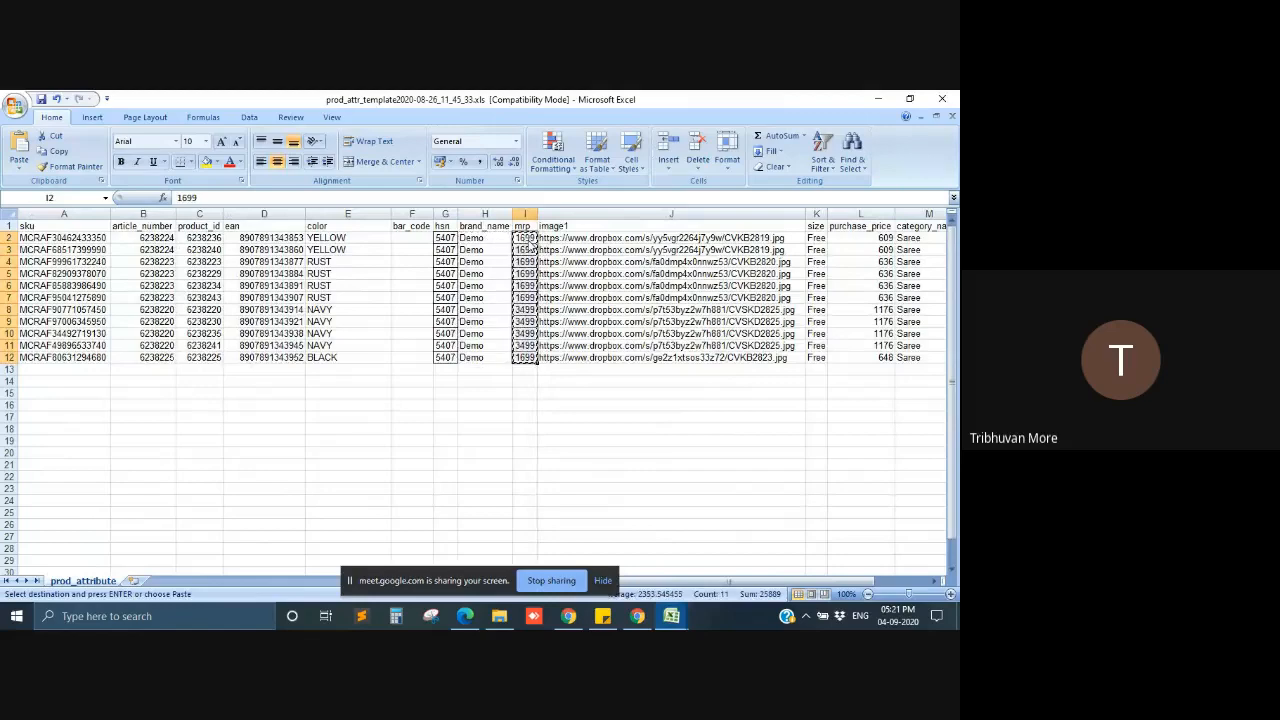
pyautogui.hotkey('ctrl', 'Tab')
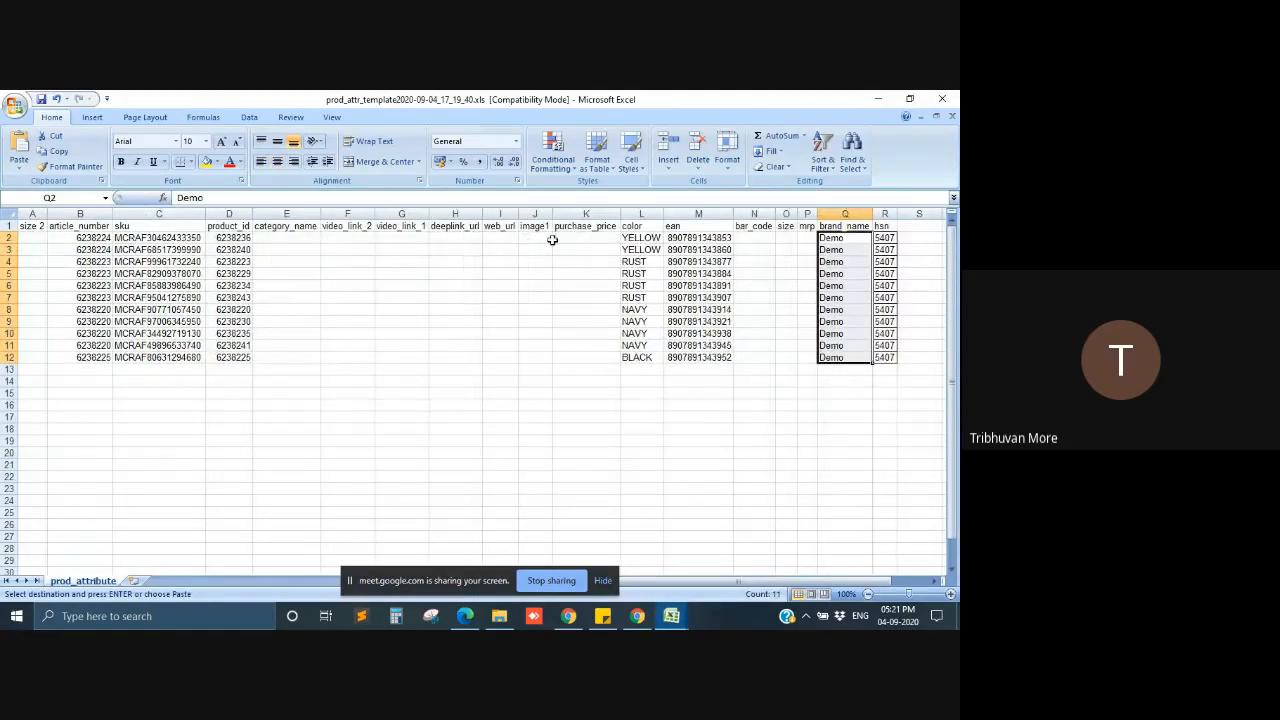
pyautogui.click(806, 238)
pyautogui.hotkey('ctrl', 'v')
# Copy the image1 links from the filled template into the new template's image1 column and fit the new template's mrp column width
pyautogui.hotkey('ctrl', 'Tab')
pyautogui.click(603, 240)
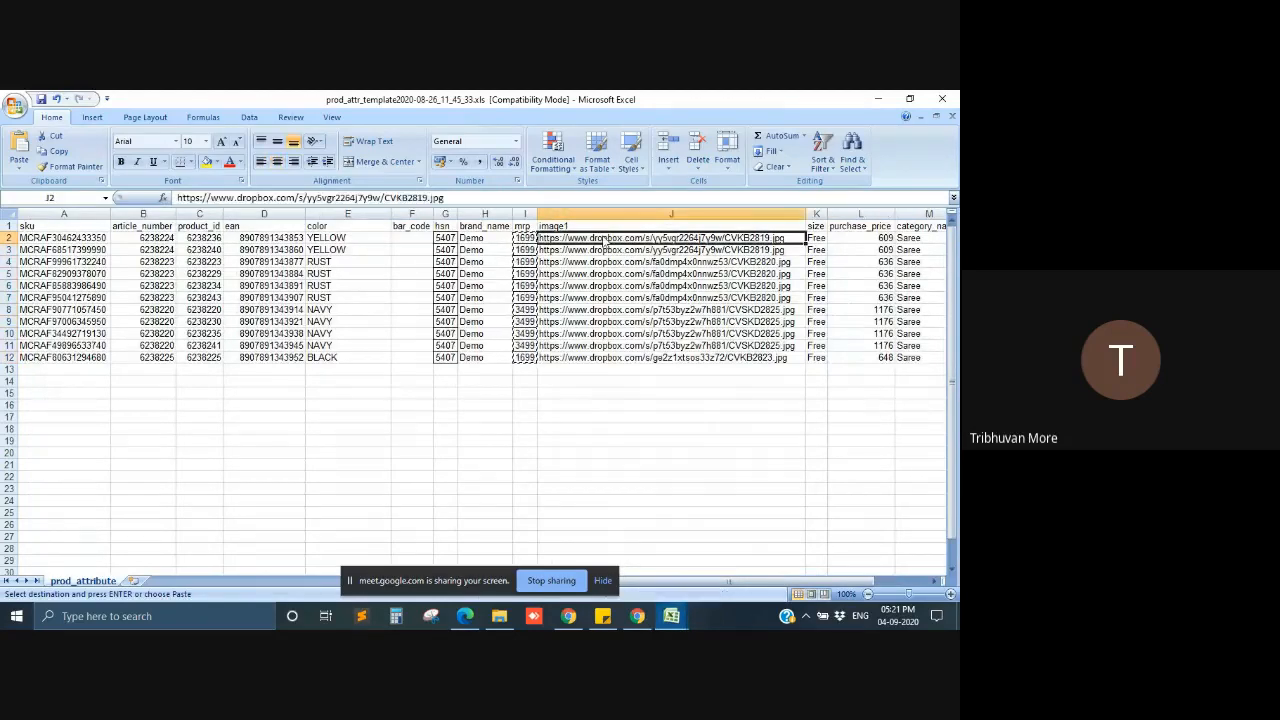
pyautogui.hotkey('ctrl', 'shift', 'Down')
pyautogui.hotkey('ctrl', 'c')
pyautogui.hotkey('ctrl', 'Tab')
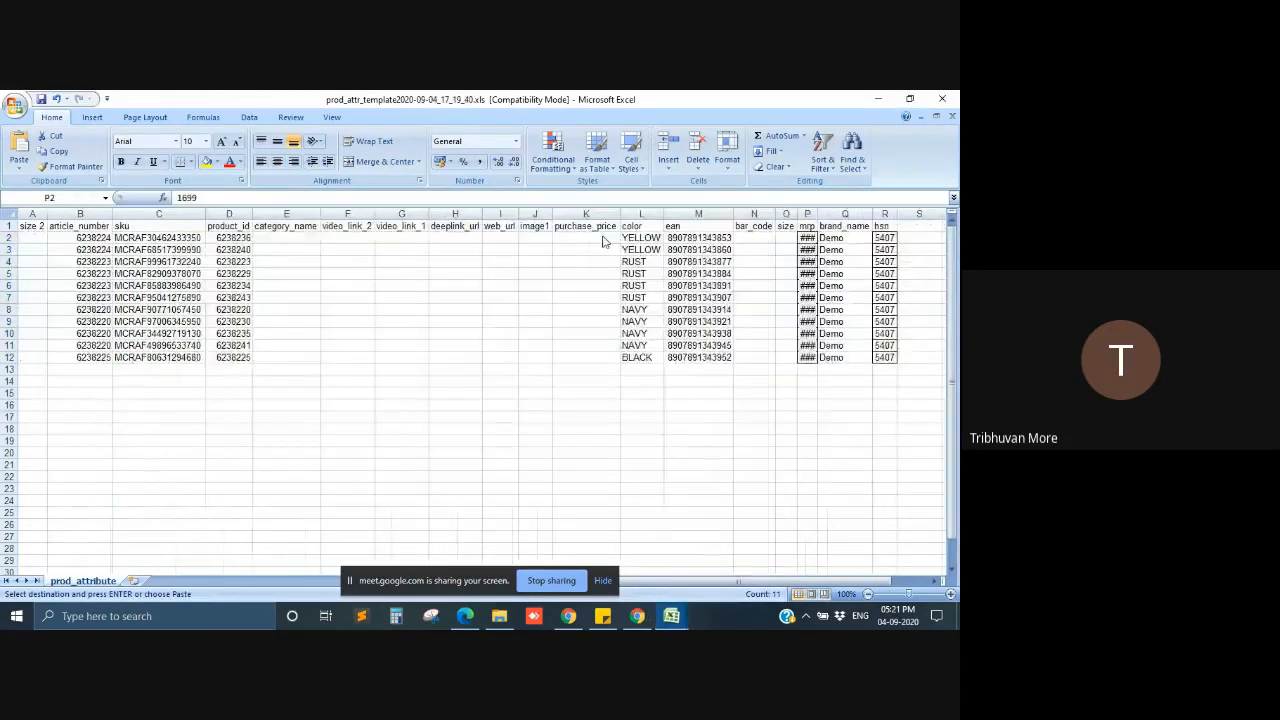
pyautogui.doubleClick(816, 213)
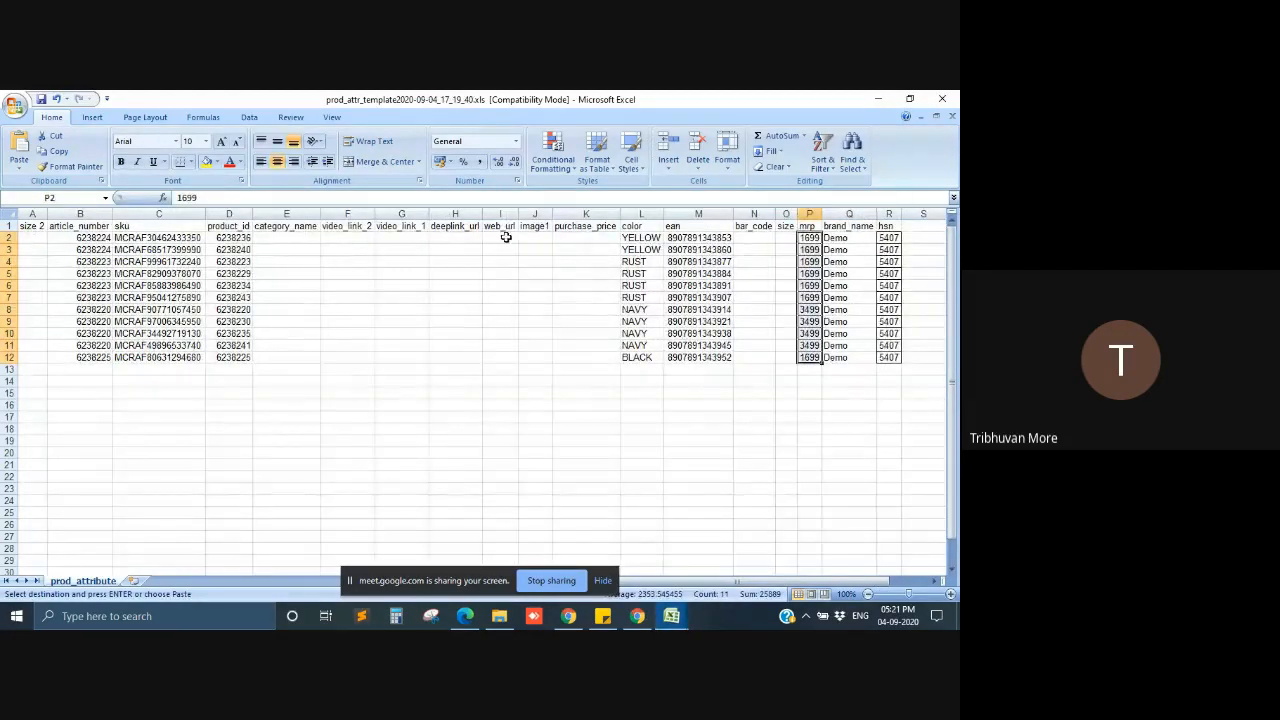
pyautogui.click(537, 238)
pyautogui.hotkey('ctrl', 'v')
# Copy the size values from the filled template into the new template's size column
pyautogui.press('alt')
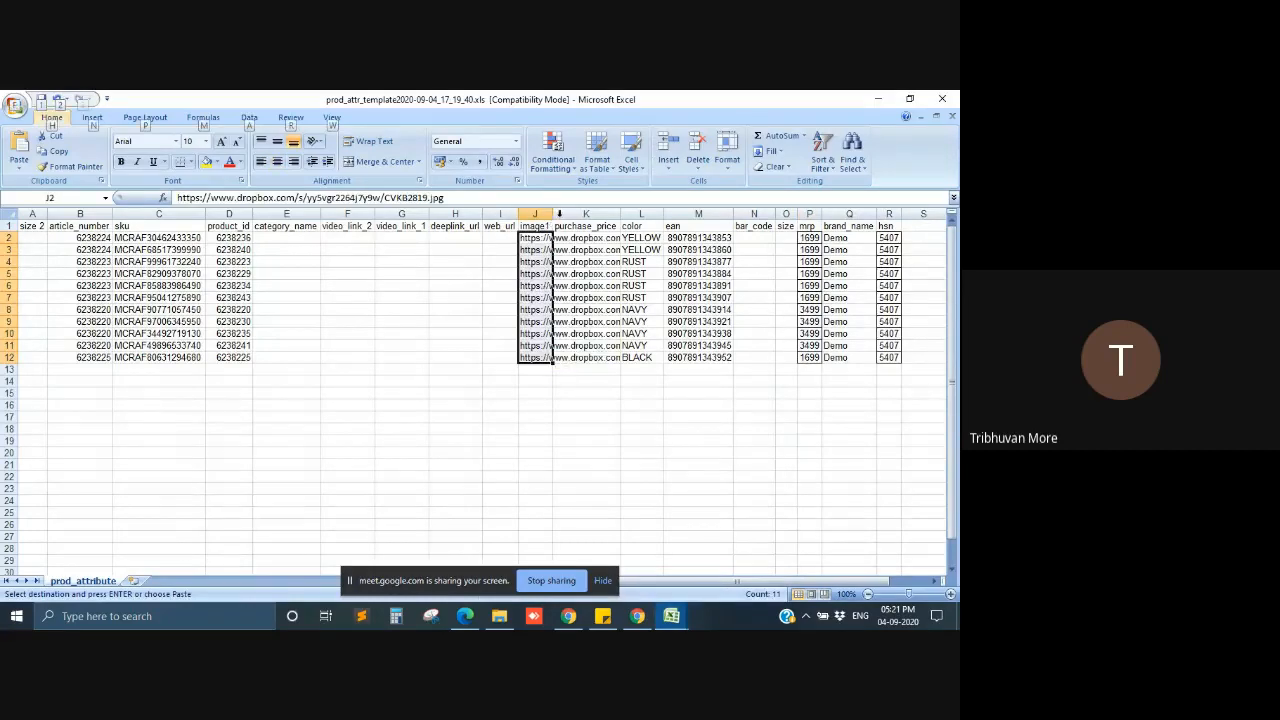
pyautogui.hotkey('alt', 'Tab')
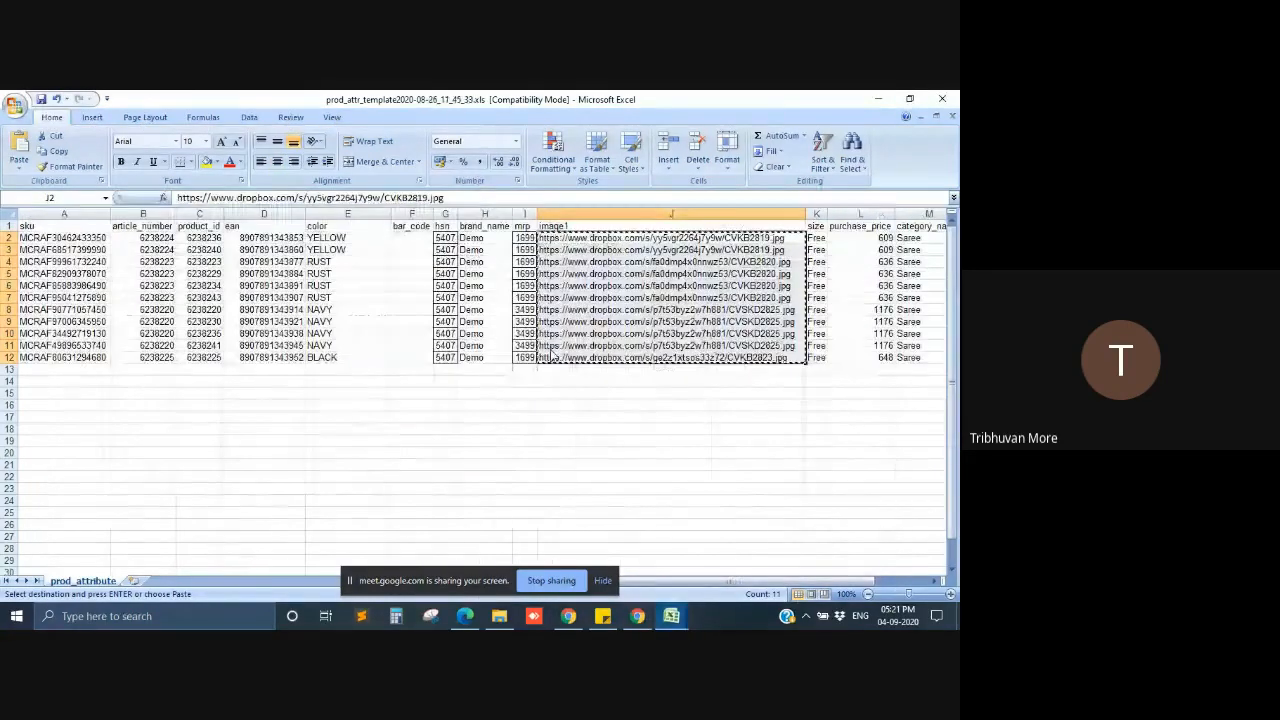
pyautogui.click(811, 238)
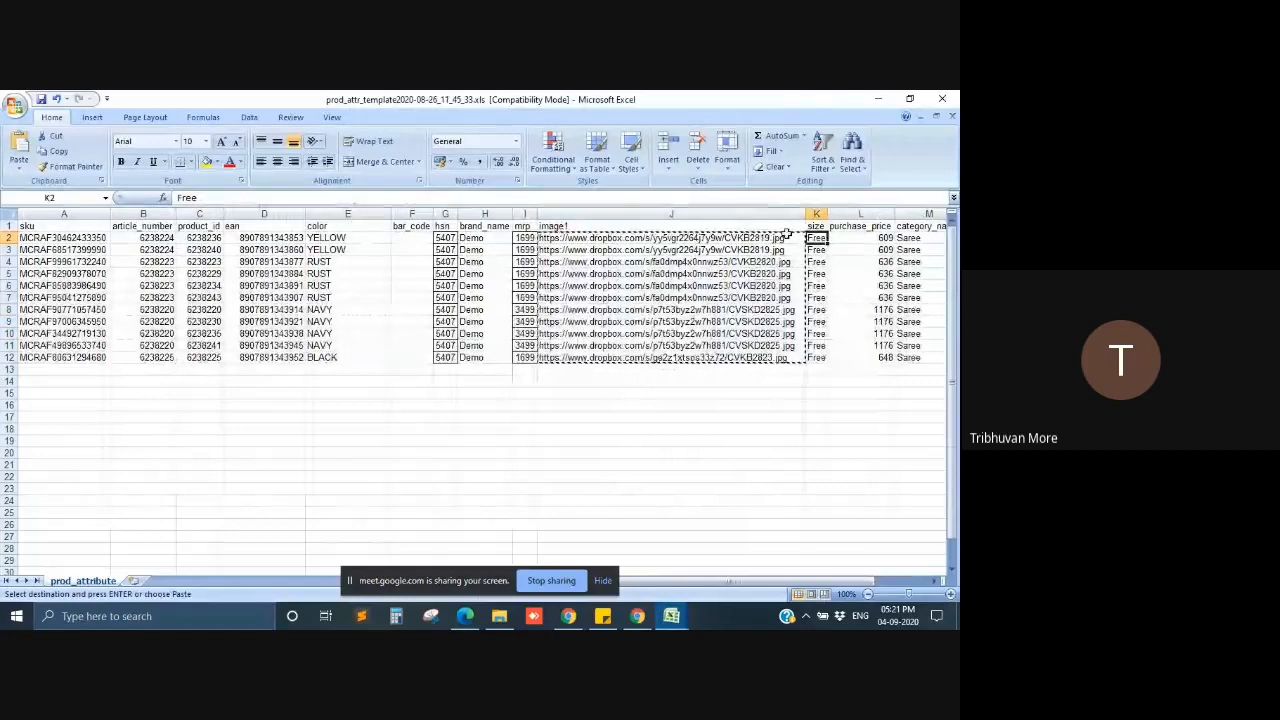
pyautogui.hotkey('ctrl', 'shift', 'Down')
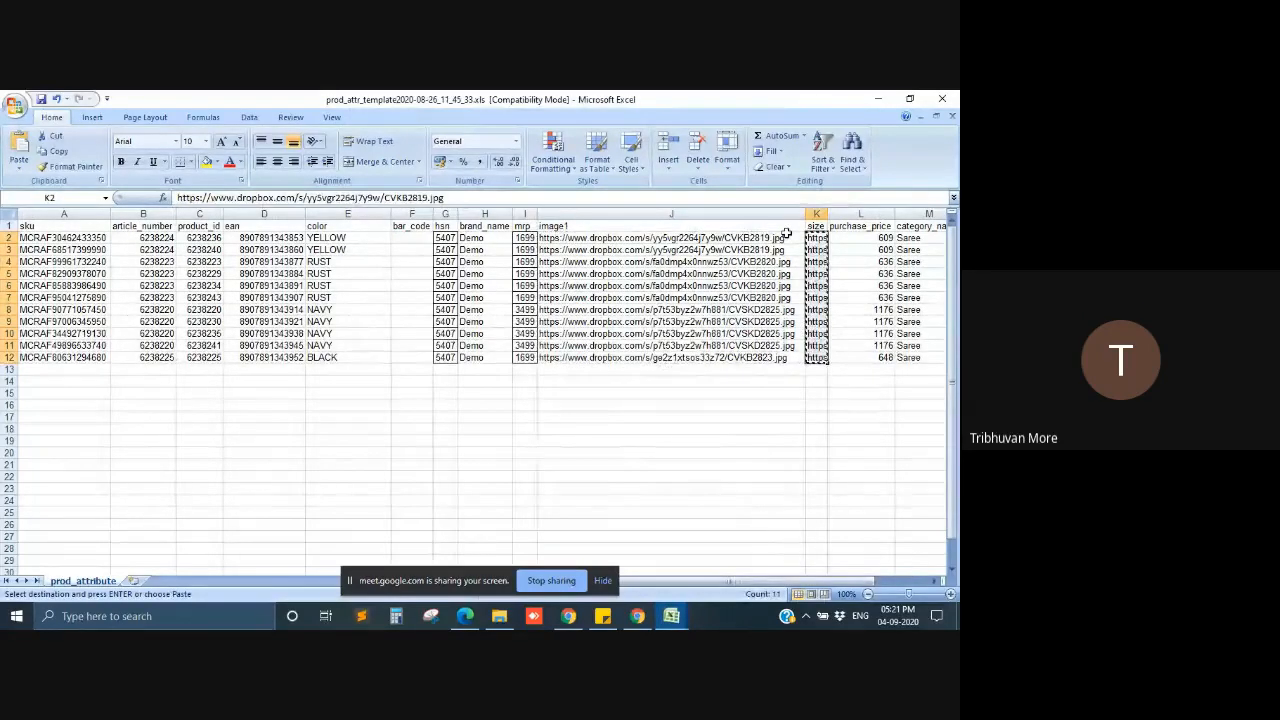
pyautogui.hotkey('alt', 'Tab')
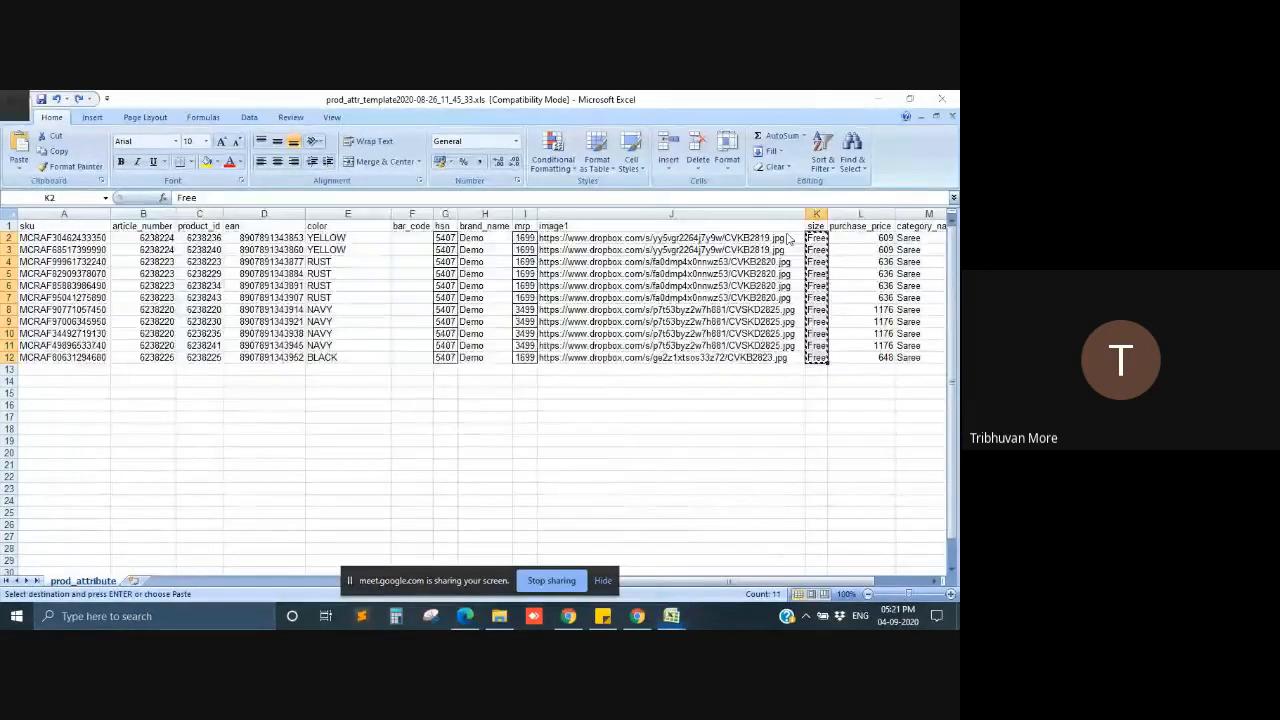
pyautogui.moveTo(781, 240); pyautogui.dragTo(790, 357)
pyautogui.hotkey('ctrl', 'v')
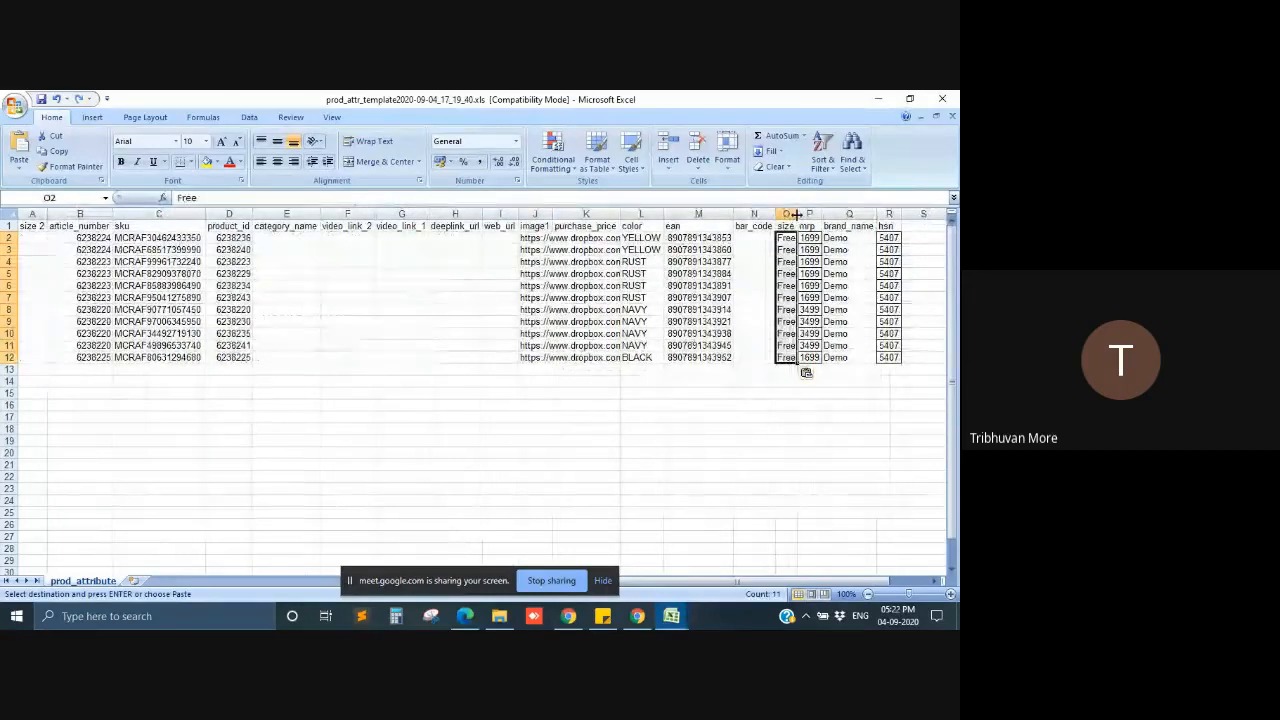
# Copy the purchase_price values from the filled template into the new template's purchase_price column and fit the image1 column width
pyautogui.hotkey('alt', 'Tab')
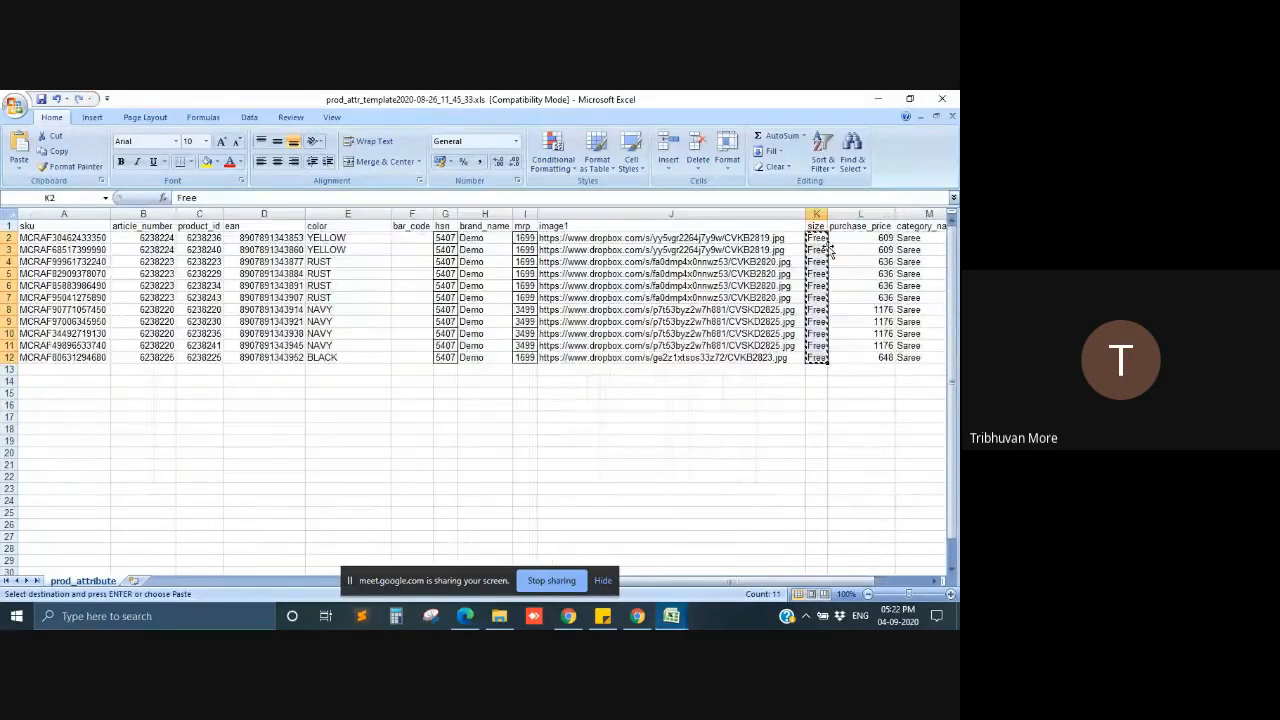
pyautogui.click(857, 245)
pyautogui.hotkey('ctrl', 'shift', 'Down')
pyautogui.hotkey('alt', 'Tab')
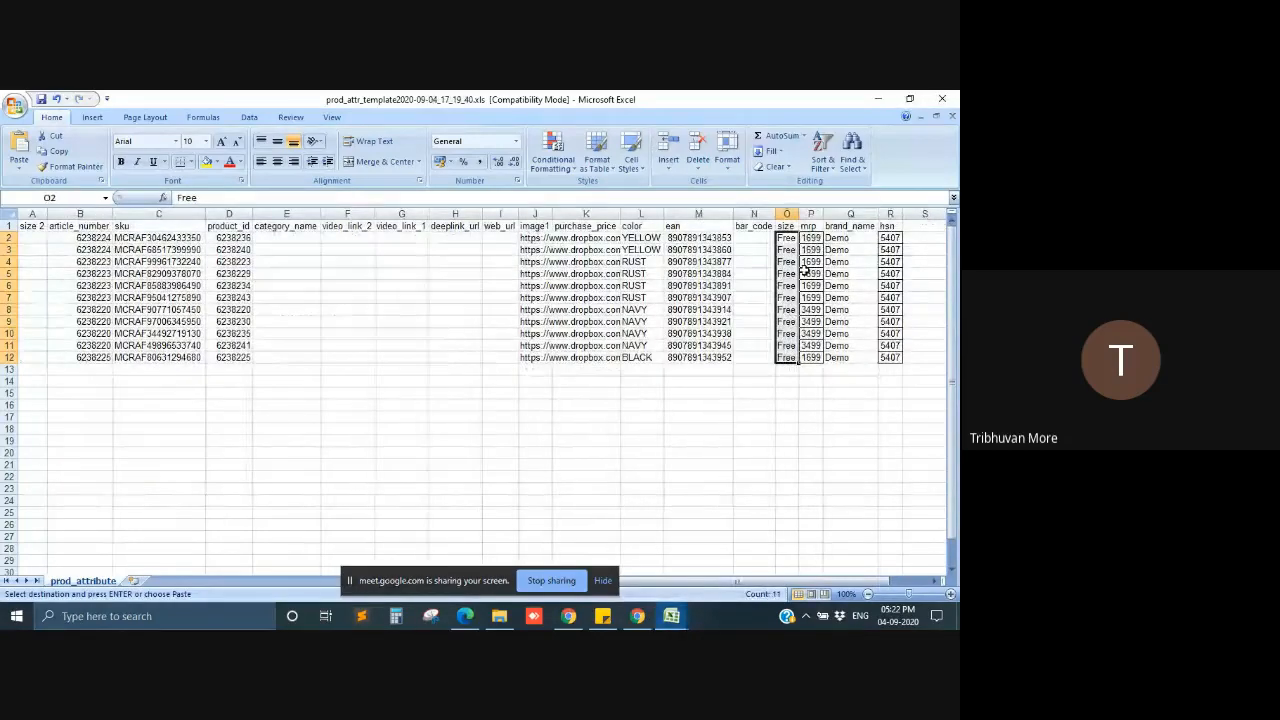
pyautogui.doubleClick(551, 213)
pyautogui.click(810, 238)
pyautogui.hotkey('ctrl', 'v')
# Copy the category_name values from the filled template into the new template's category_name column and save the workbook
pyautogui.hotkey('alt', 'Tab')
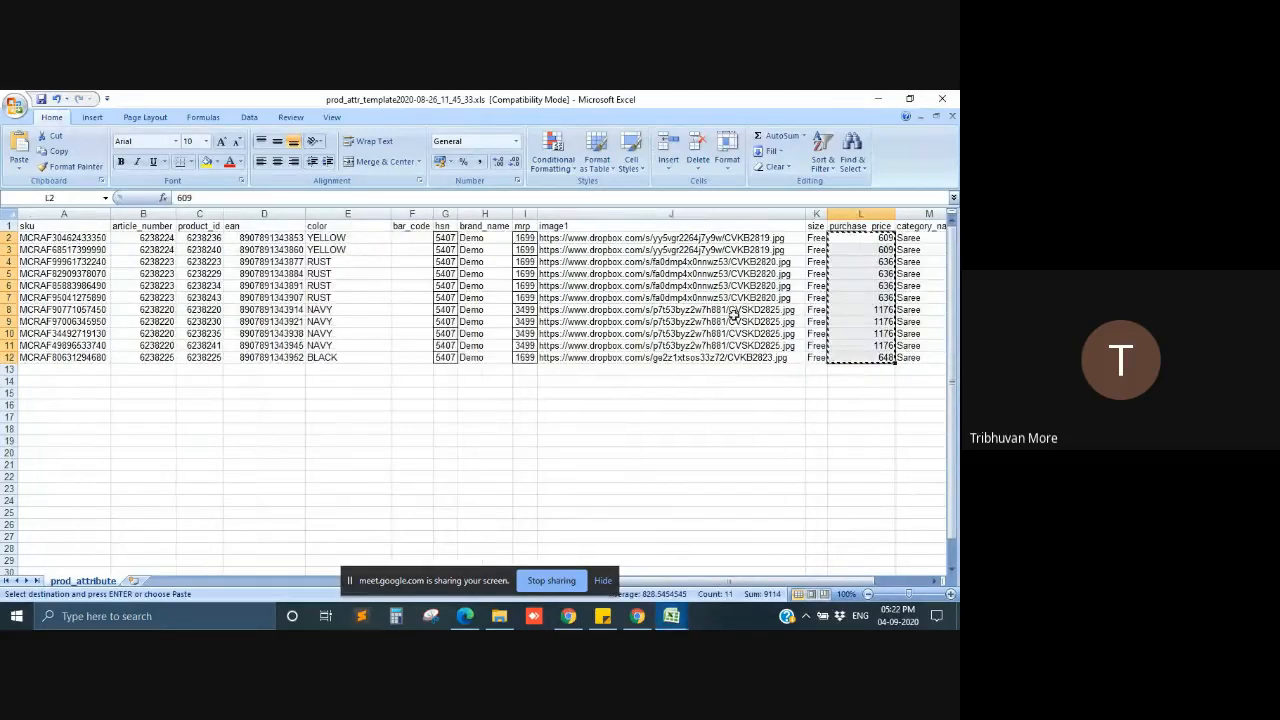
pyautogui.press('Right')
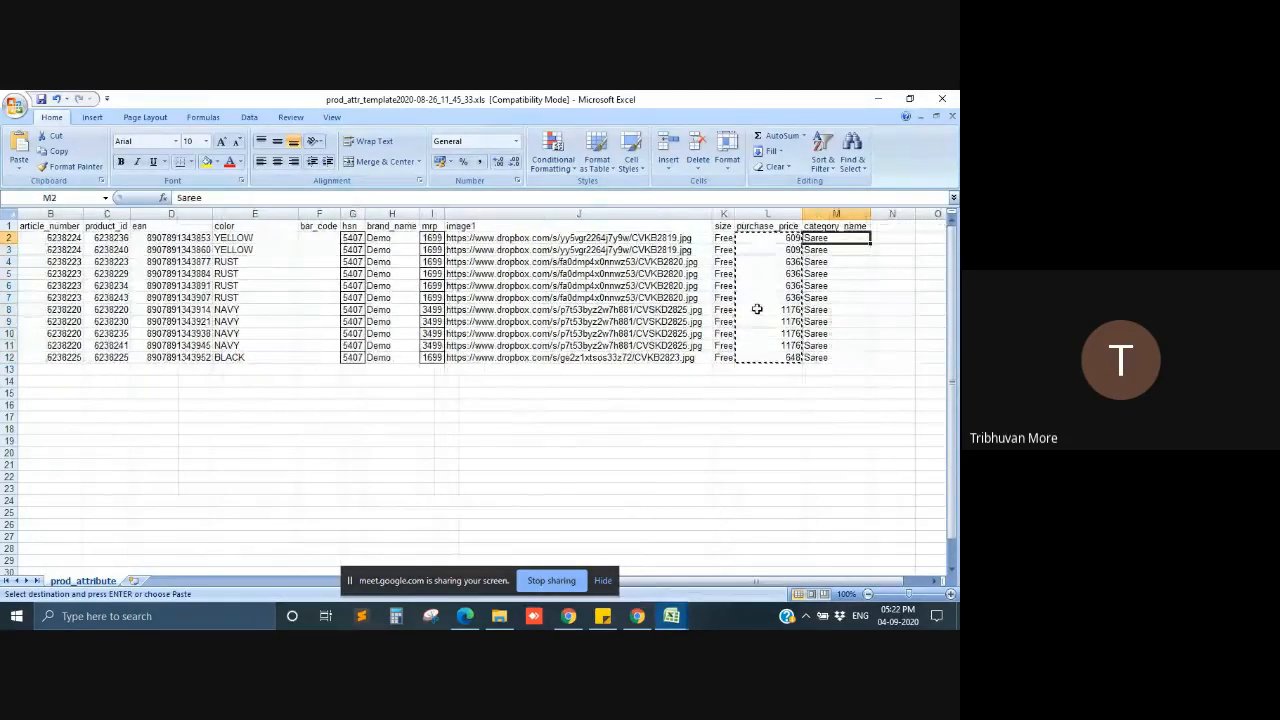
pyautogui.hotkey('ctrl', 'shift', 'Down')
pyautogui.hotkey('alt', 'Tab')
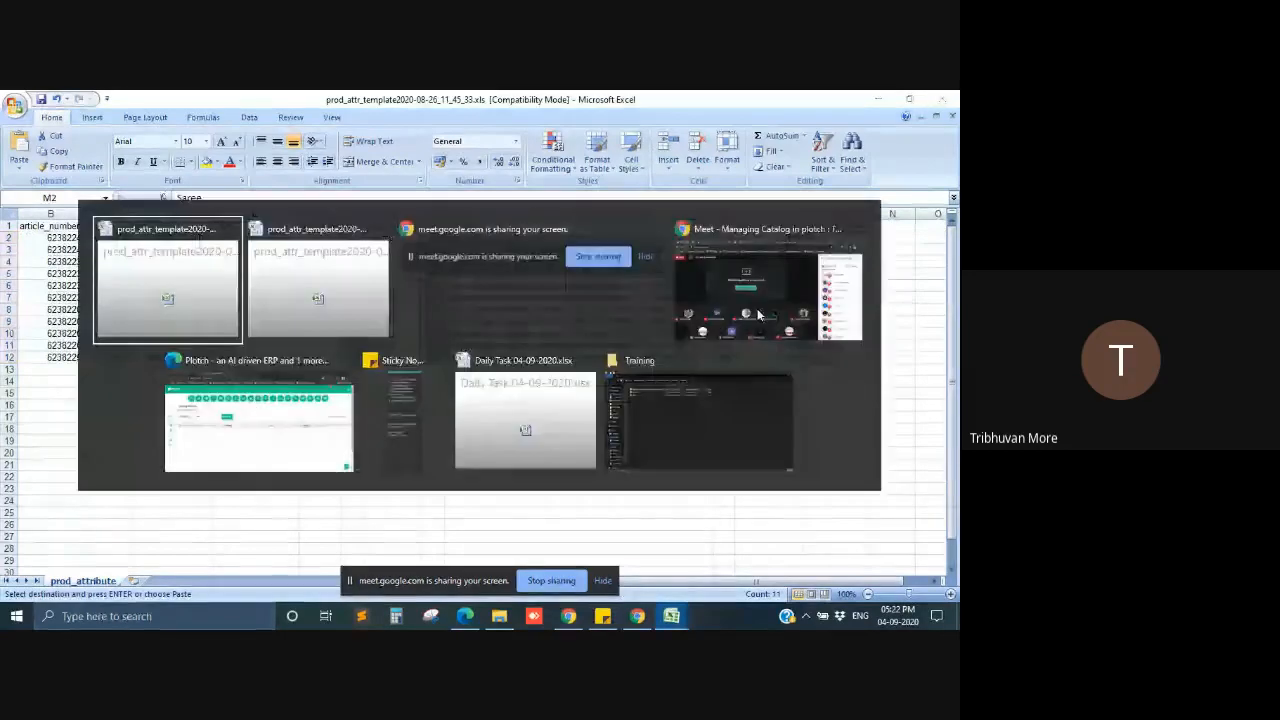
pyautogui.click(319, 300)
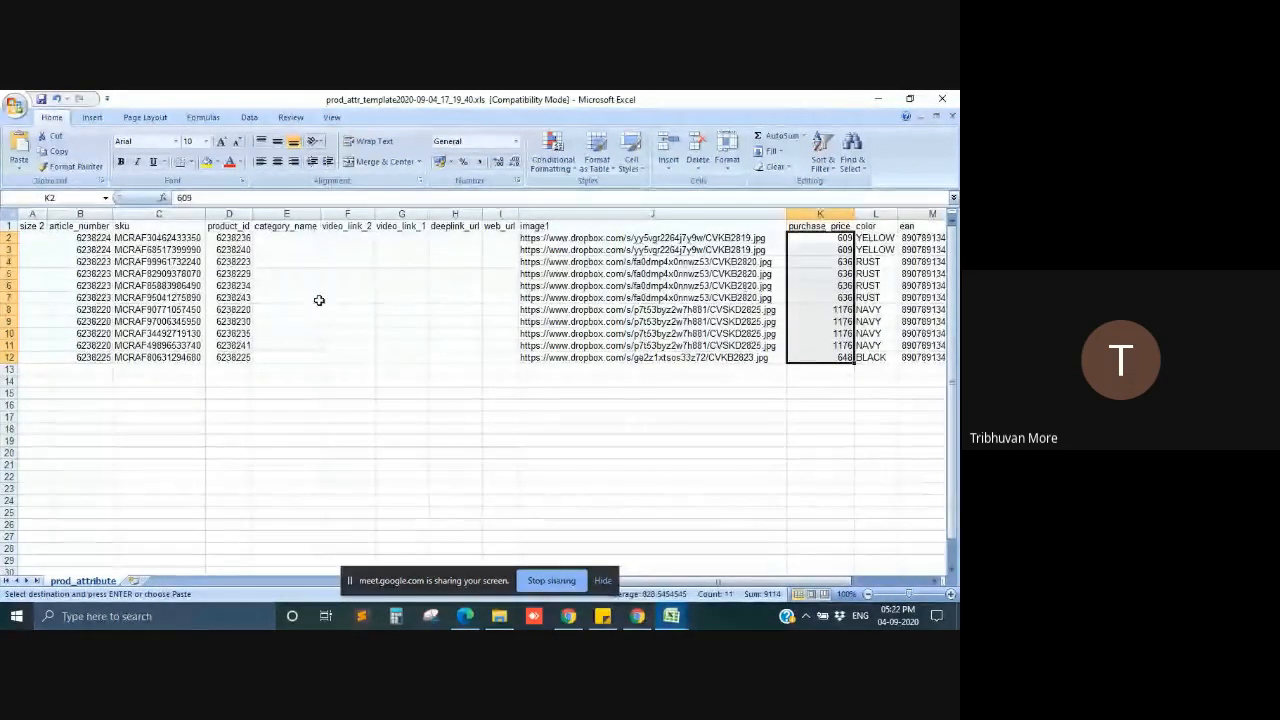
pyautogui.click(300, 238)
pyautogui.hotkey('ctrl', 'v')
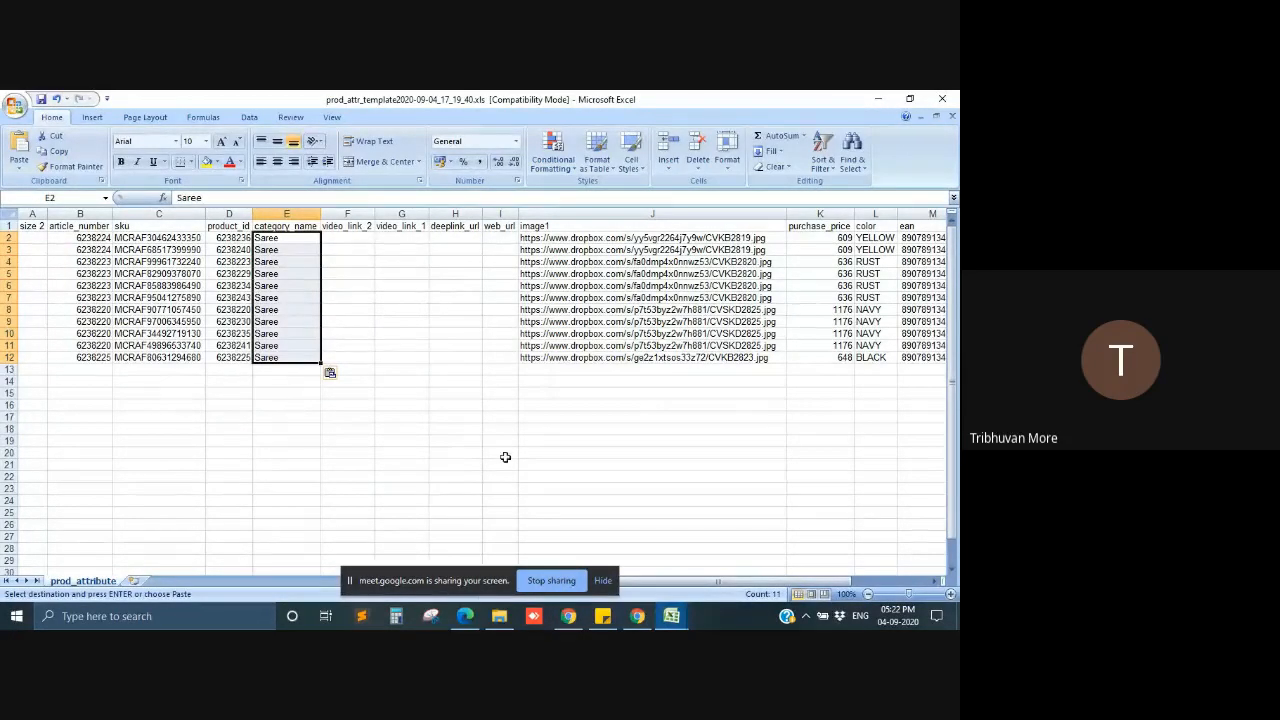
pyautogui.click(40, 100)
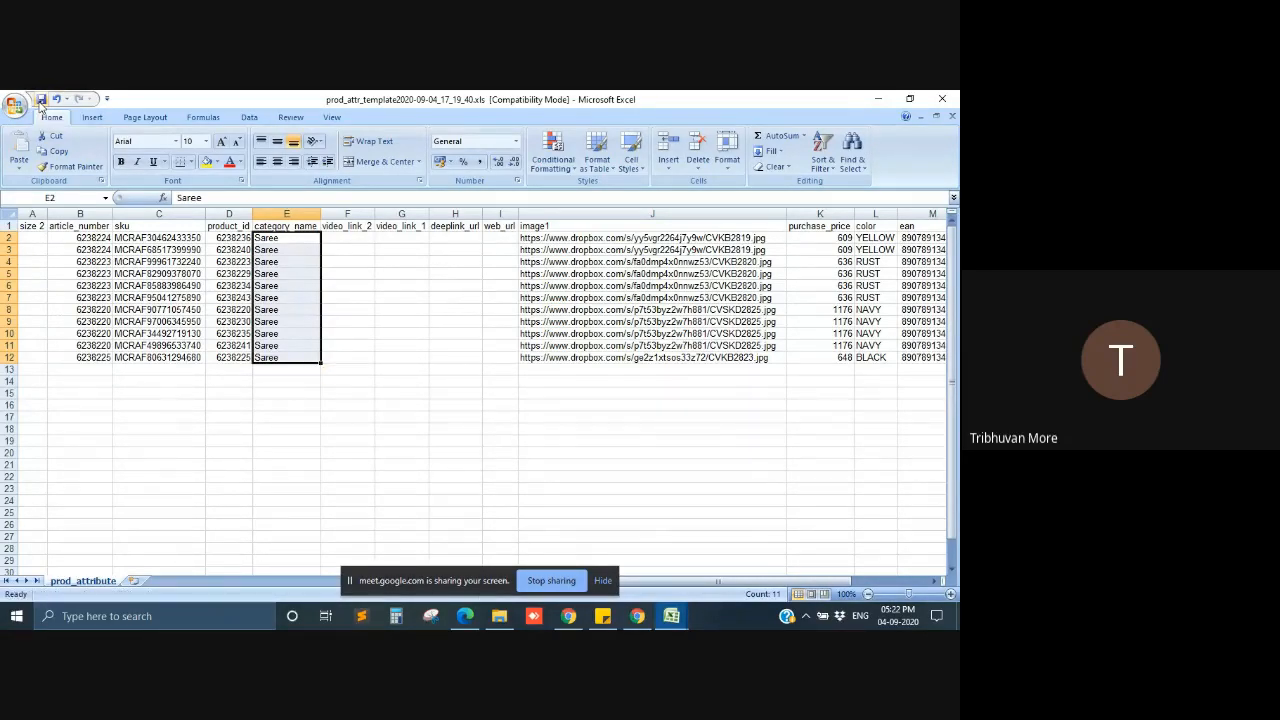
# Switch to Plotch in the browser and upload the completed template prod_attr_template2020-09-04_17_19_40.xls from Downloads as catalog products
pyautogui.hotkey('alt', 'Tab')
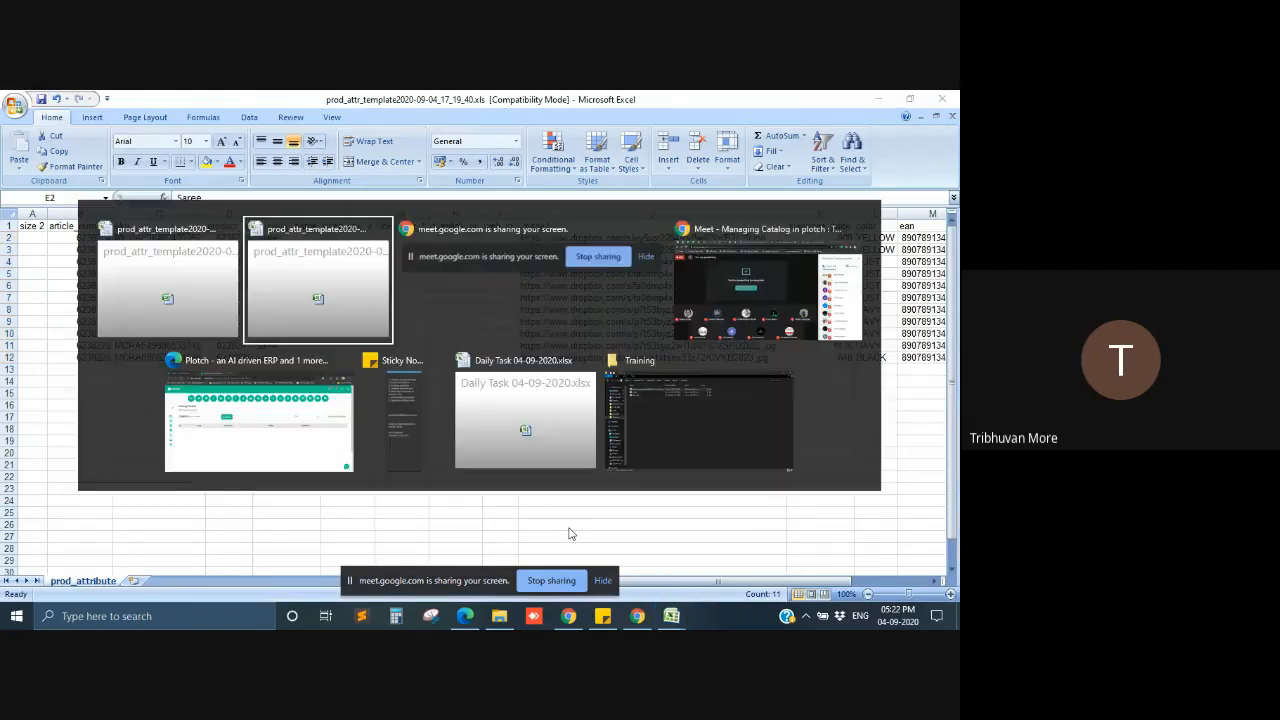
pyautogui.hotkey('alt', 'Tab')
pyautogui.hotkey('alt', 'Tab')
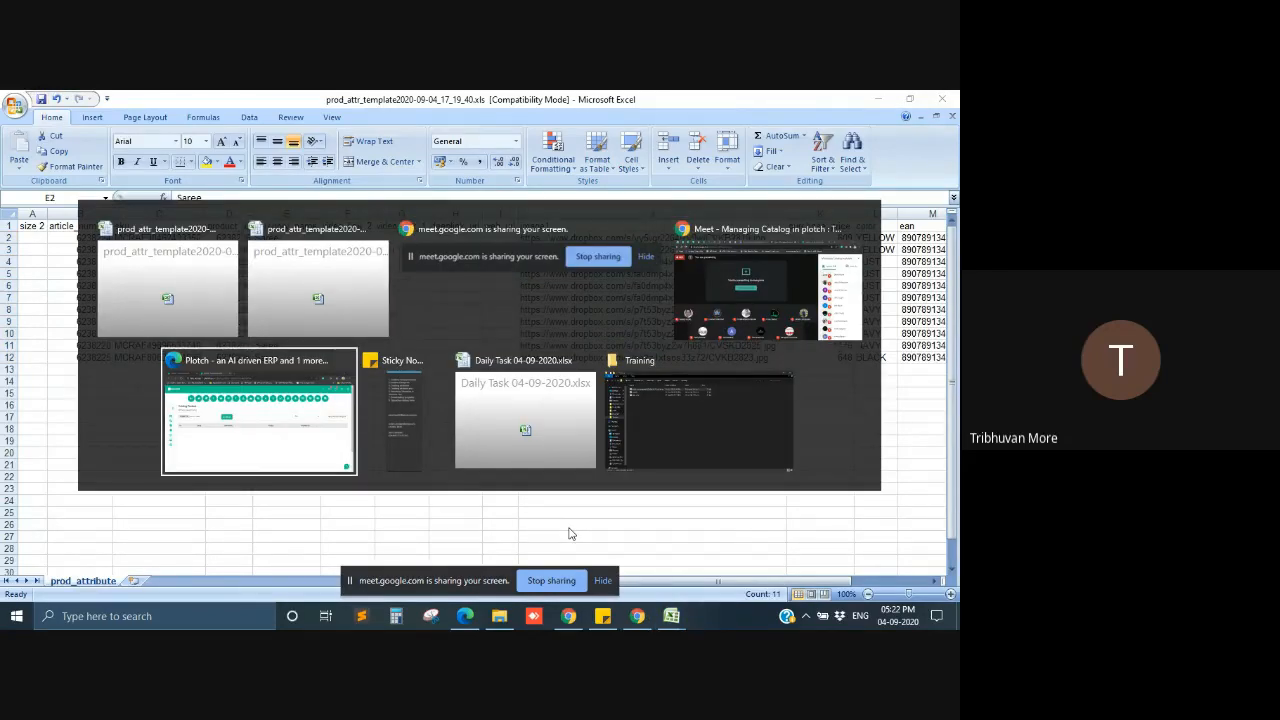
pyautogui.hotkey('alt', 'Tab')
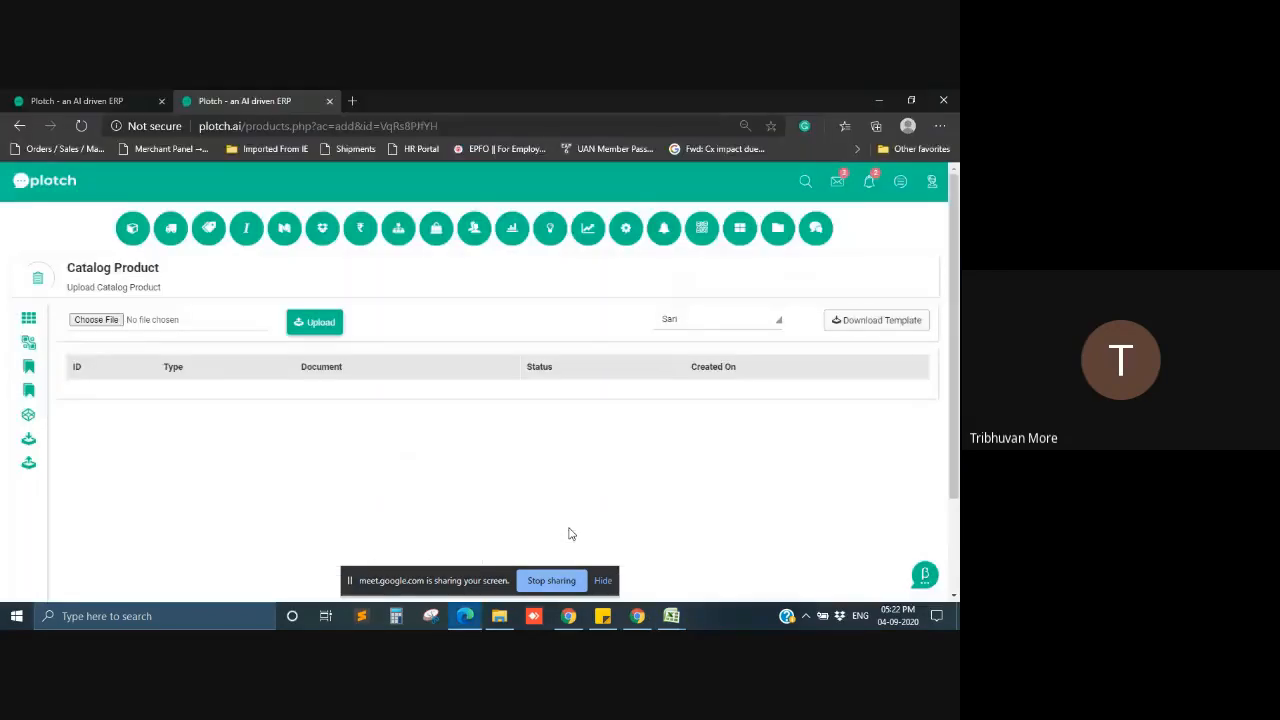
pyautogui.click(118, 322)
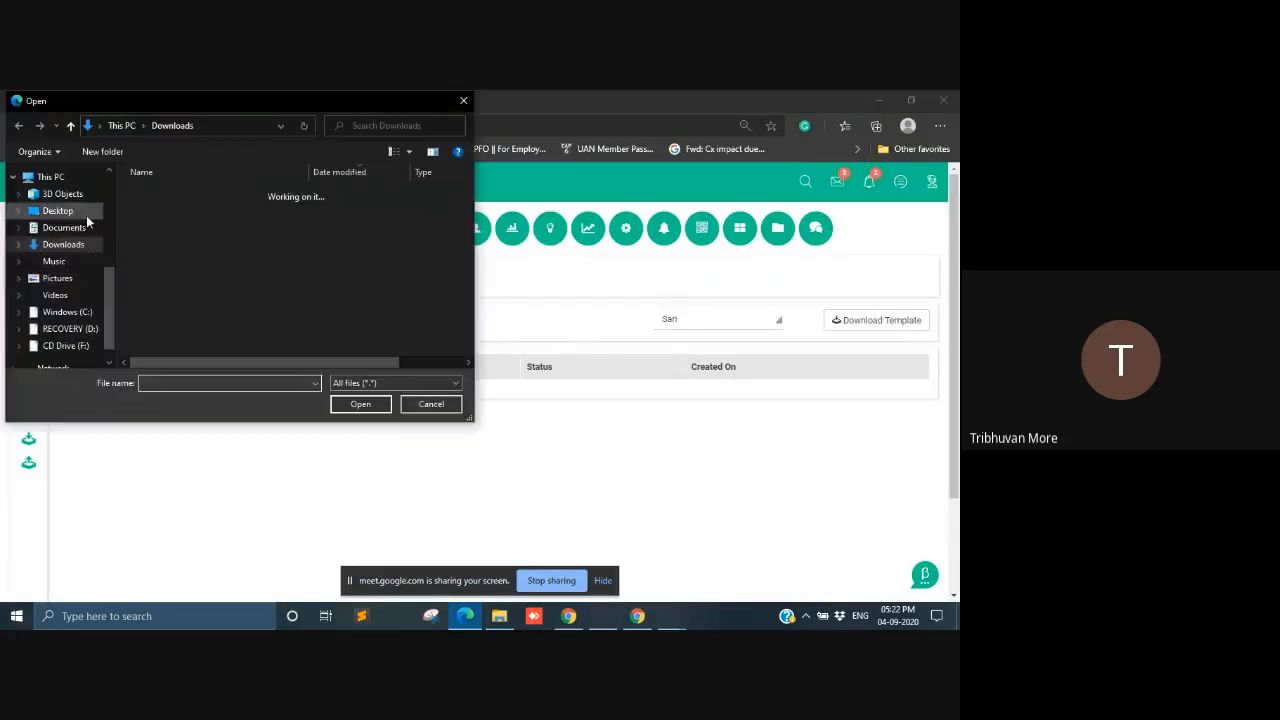
pyautogui.click(180, 210)
pyautogui.click(360, 404)
pyautogui.click(317, 324)
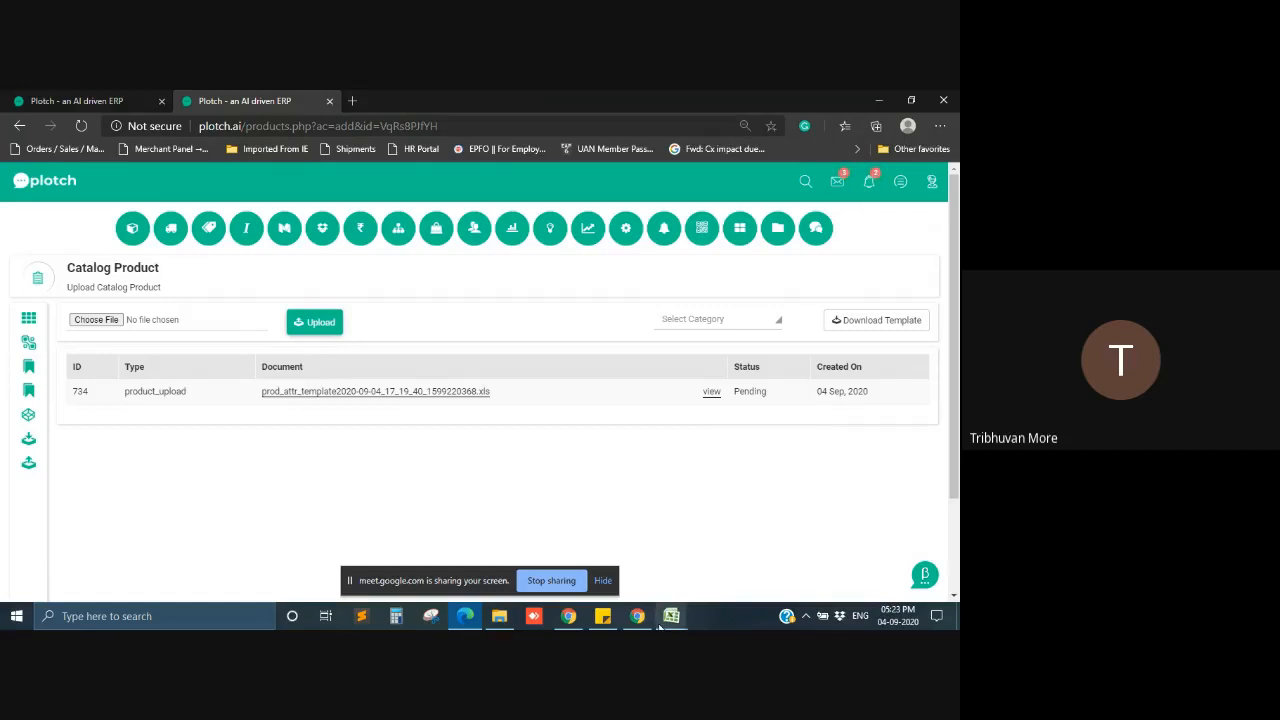
# Open the Catalog Products list, examine its product columns, and review the catalog task checklist in Sticky Notes
pyautogui.click(602, 615)
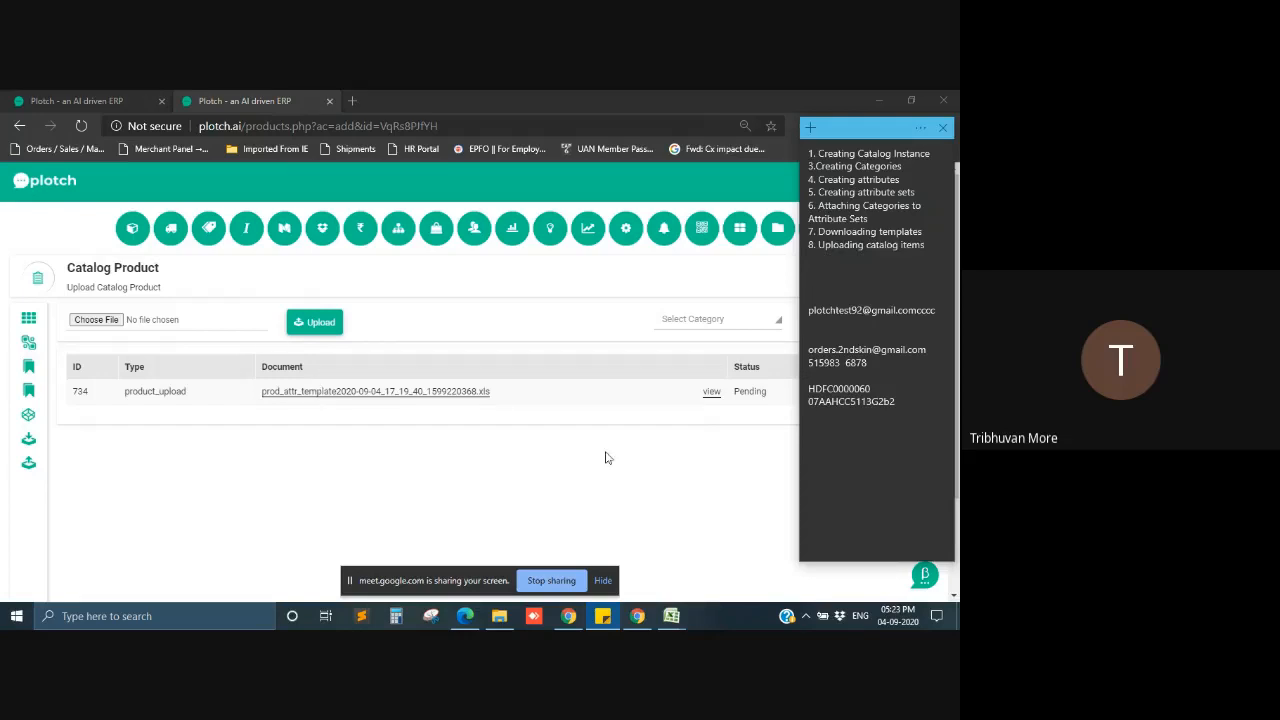
pyautogui.moveTo(209, 229)
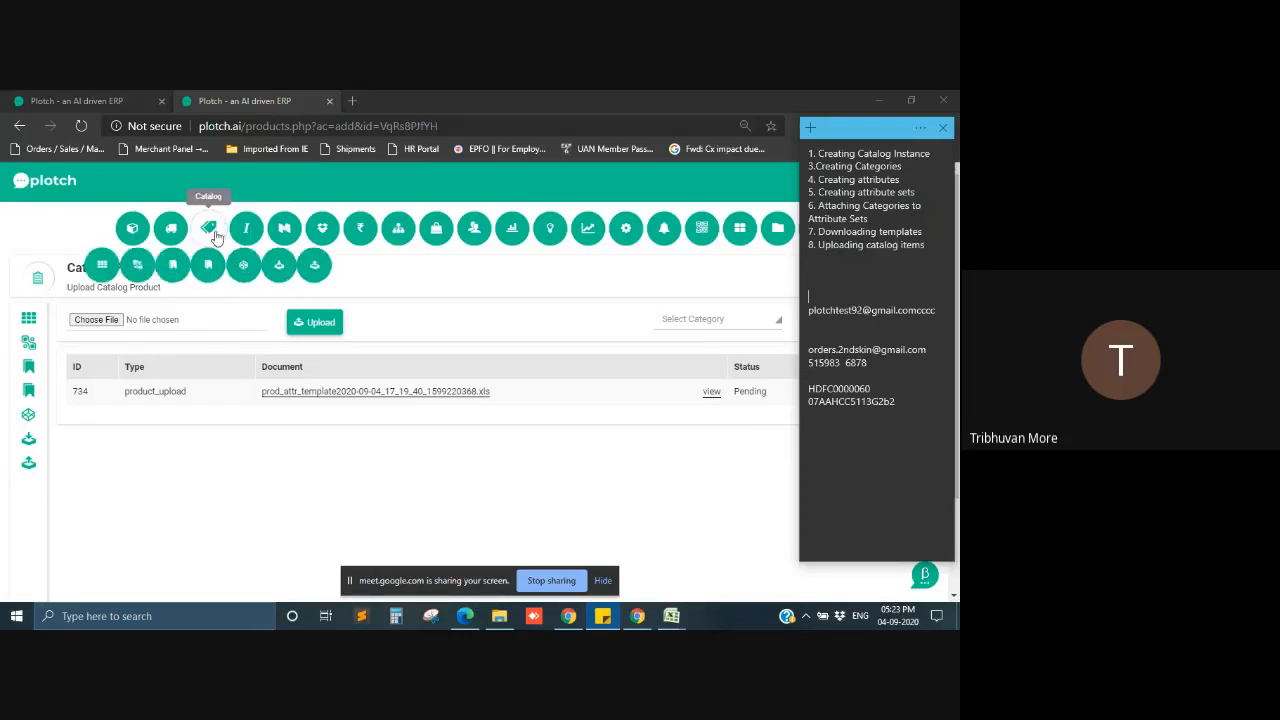
pyautogui.click(210, 270)
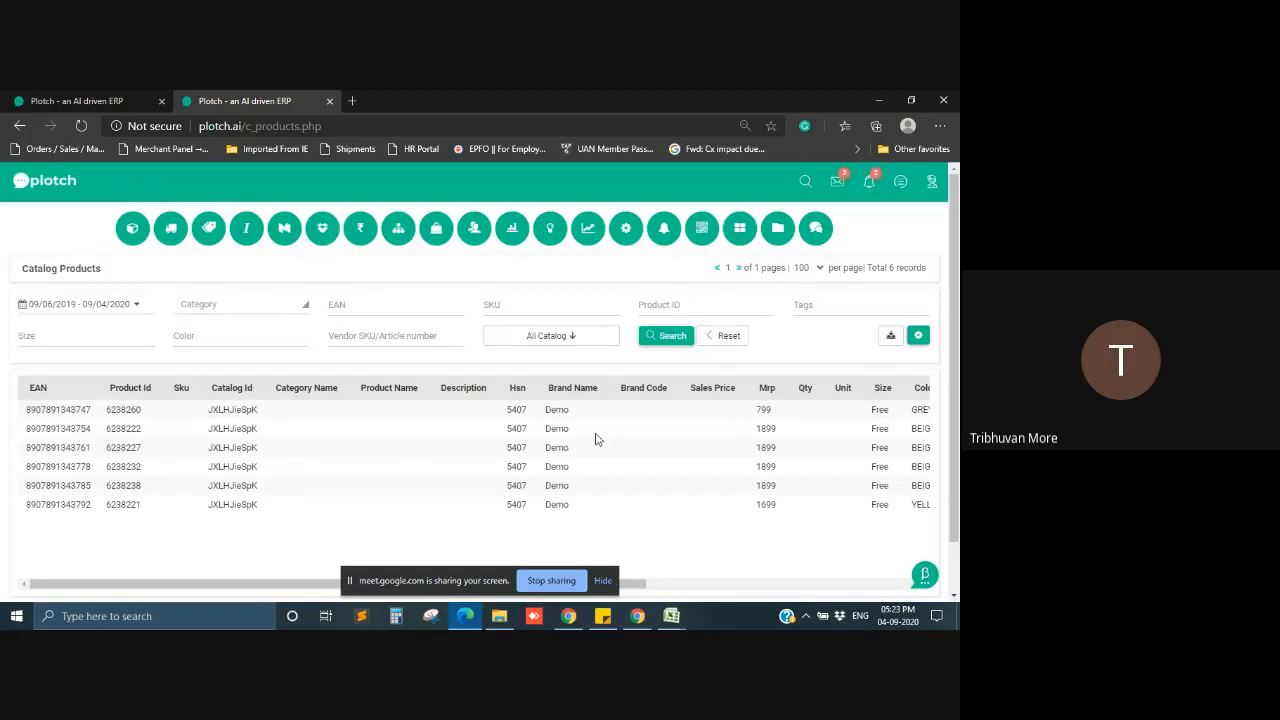
pyautogui.hscroll(5, 566, 487)
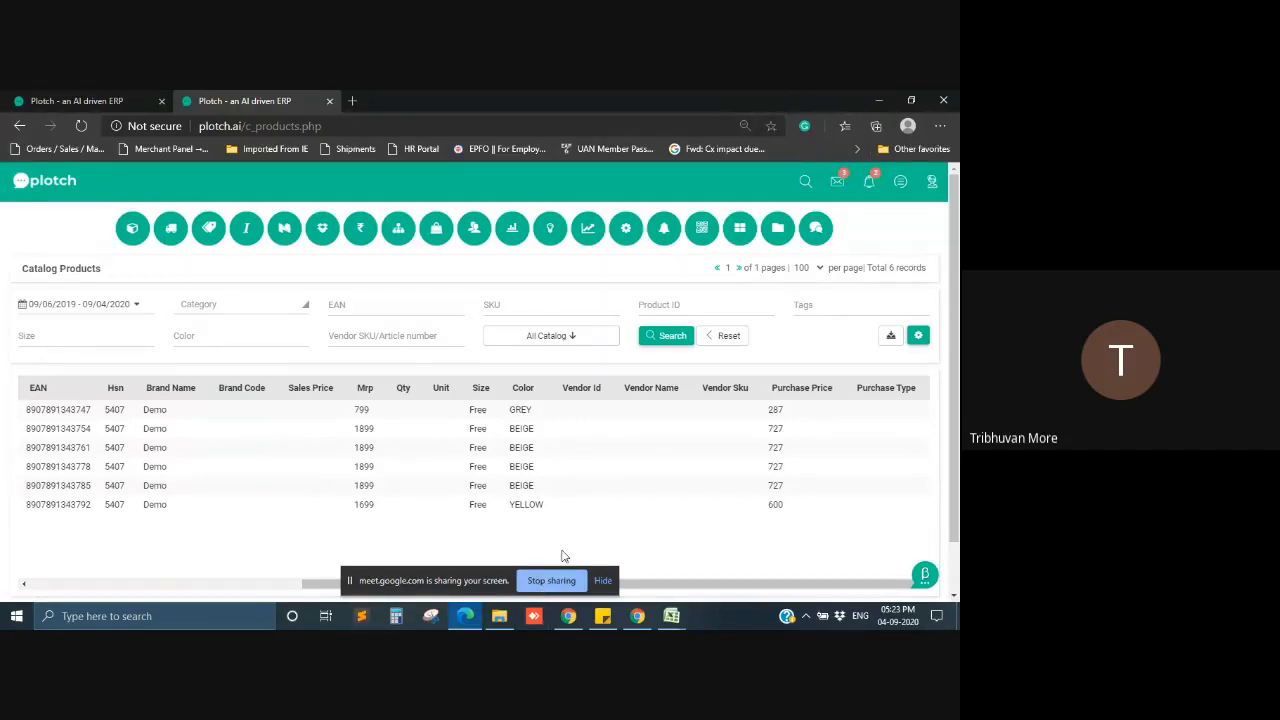
pyautogui.click(601, 617)
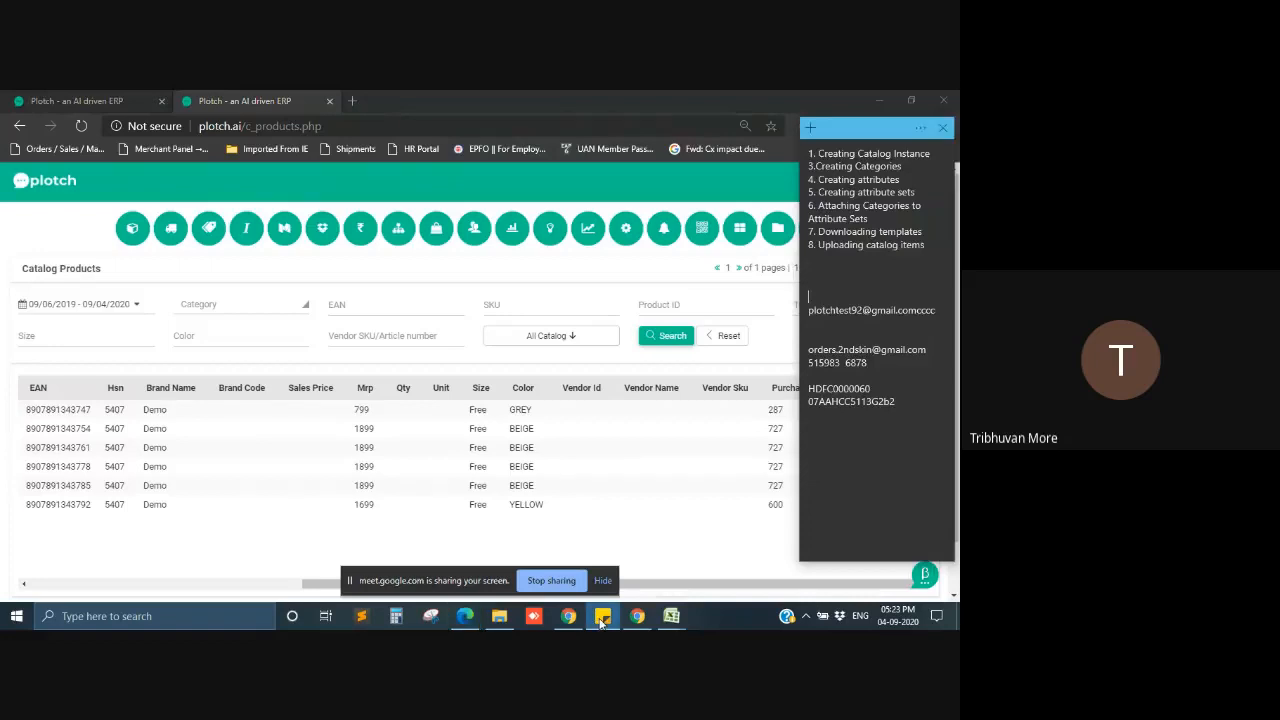
pyautogui.click(552, 581)
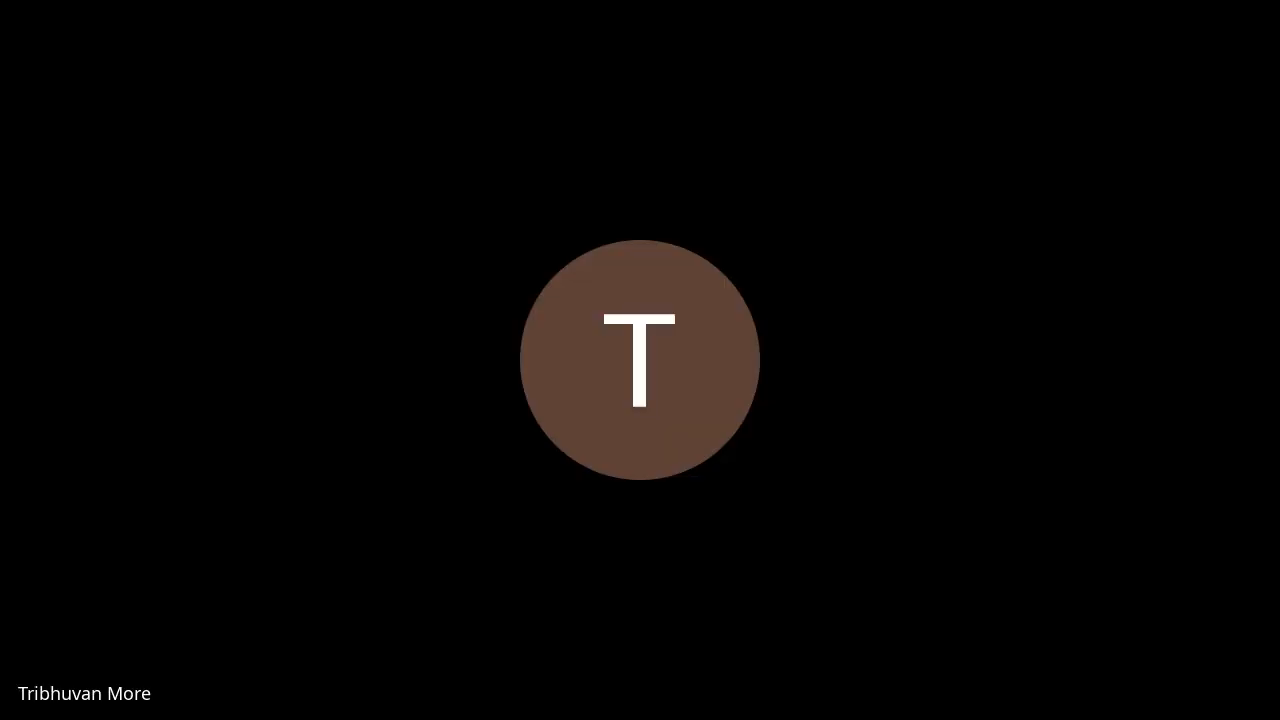